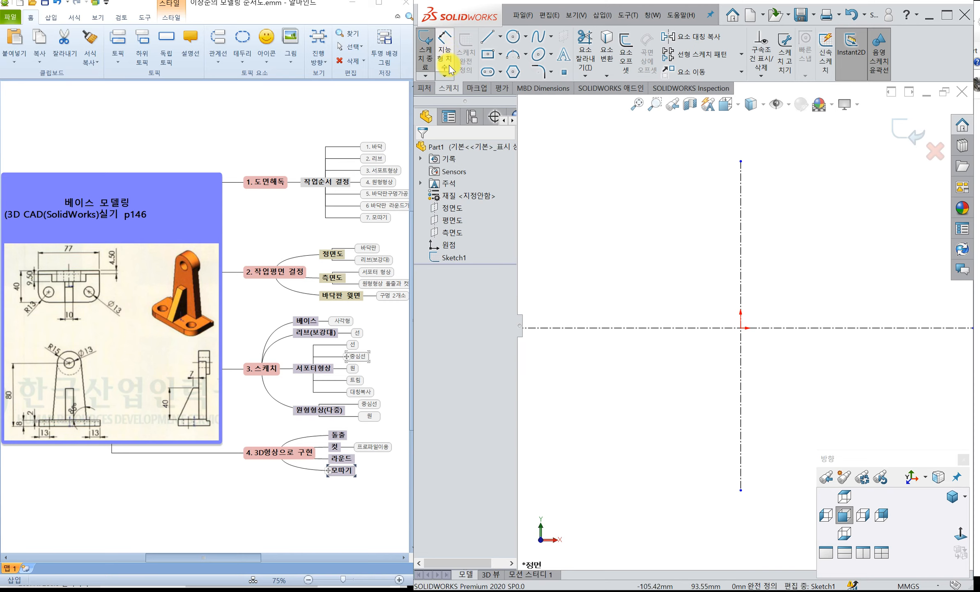
Step: Sketch a center rectangle about 65 by 37 mm, centred on the vertical centerline with its lower edge on the horizontal centerline
click(500, 56)
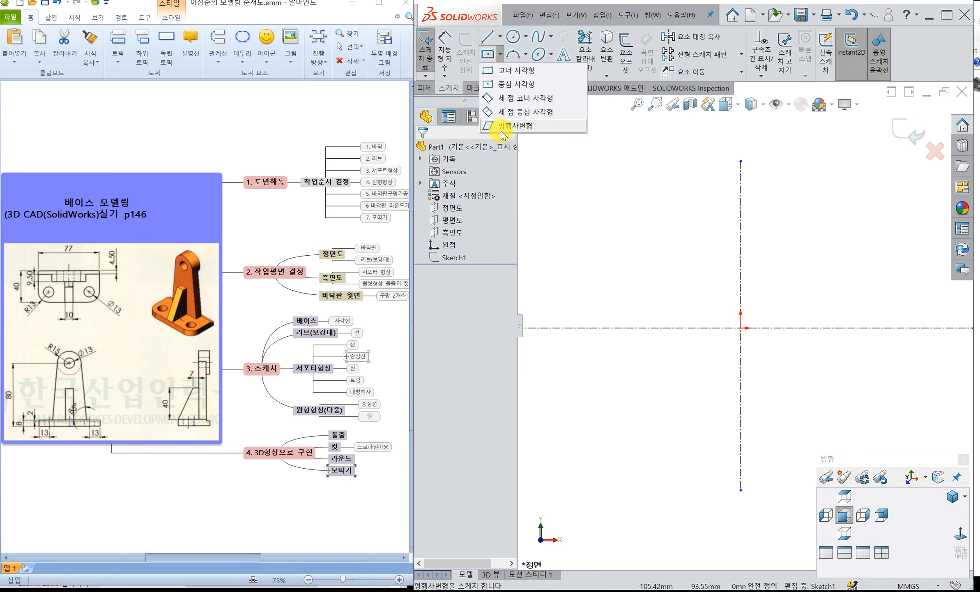
click(506, 108)
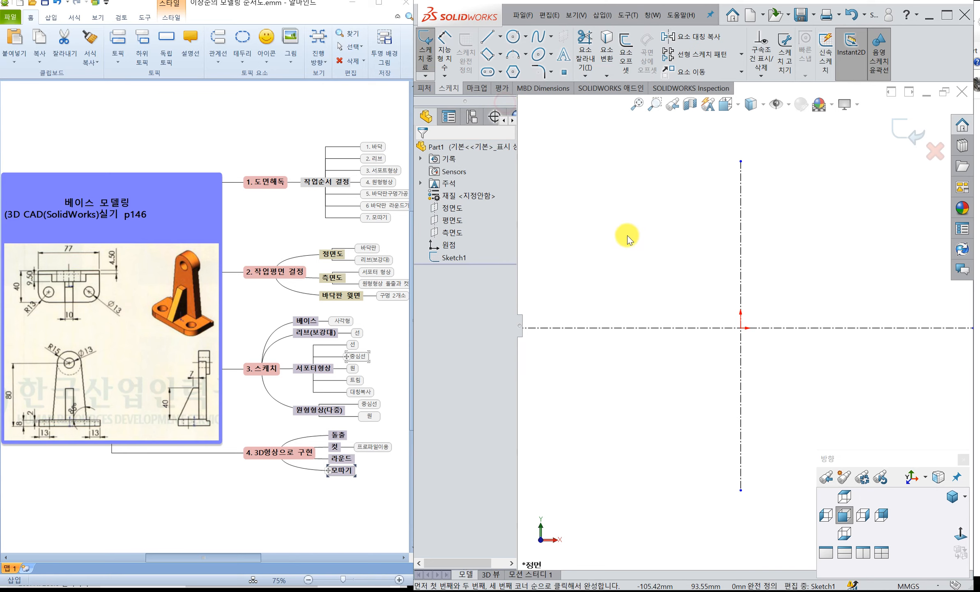
click(500, 56)
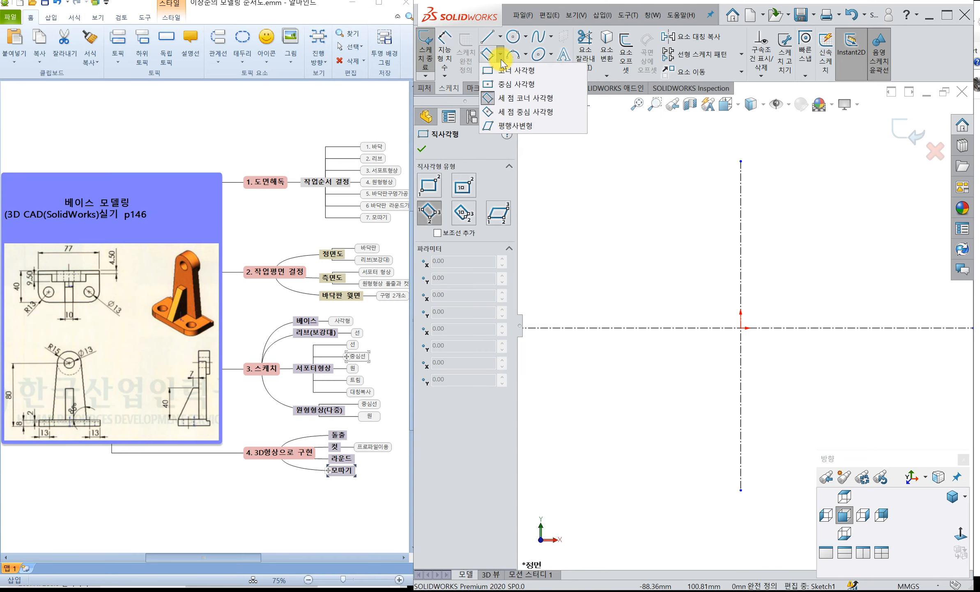
click(489, 85)
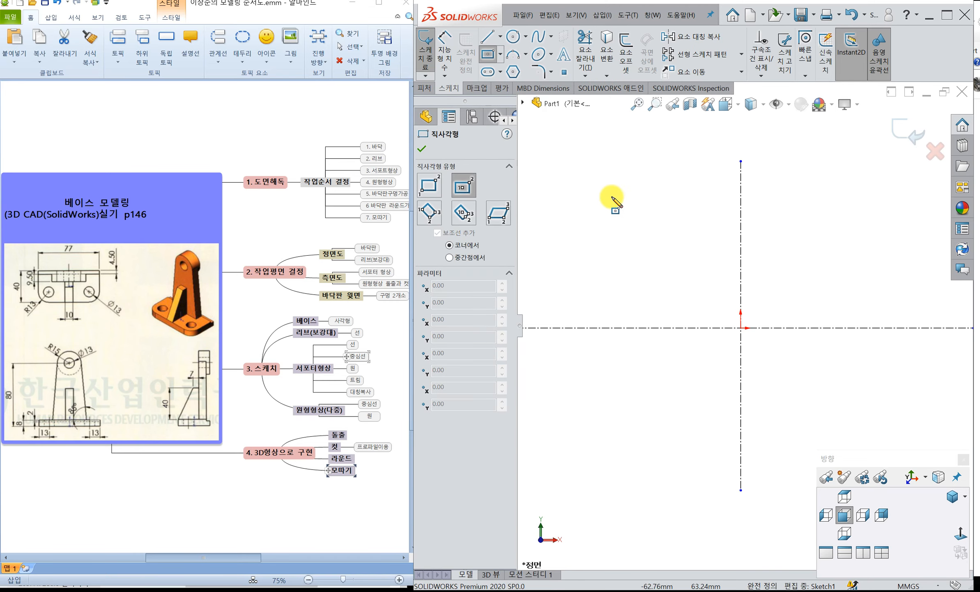
click(740, 289)
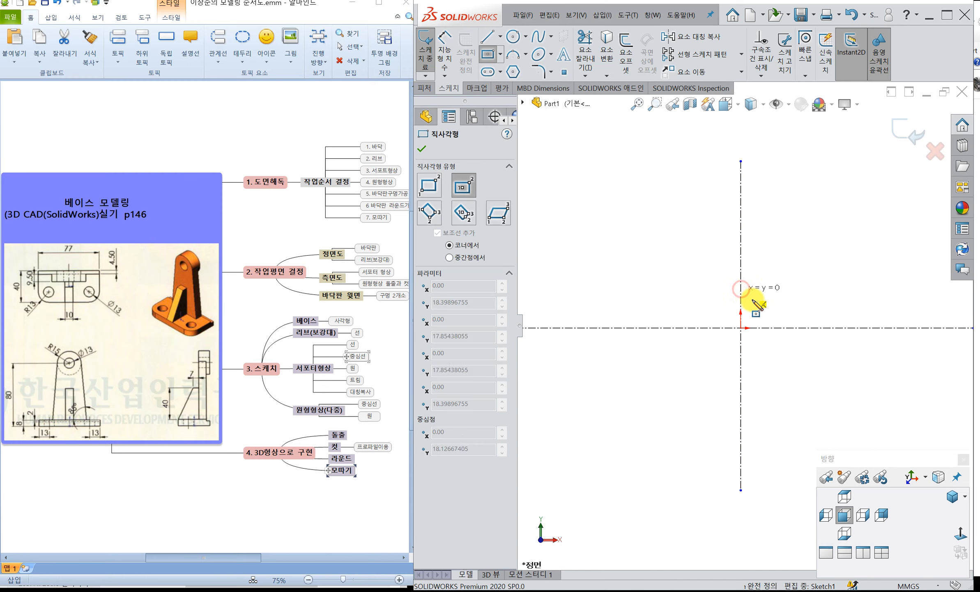
click(810, 328)
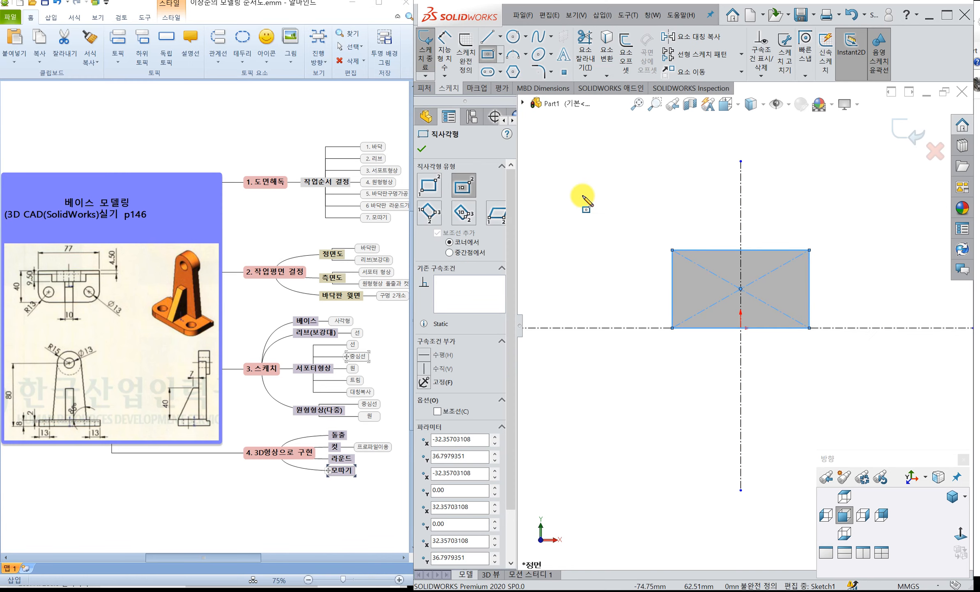
Step: Dimension the rectangle's width along its upper edge and set it to 40 mm
click(445, 45)
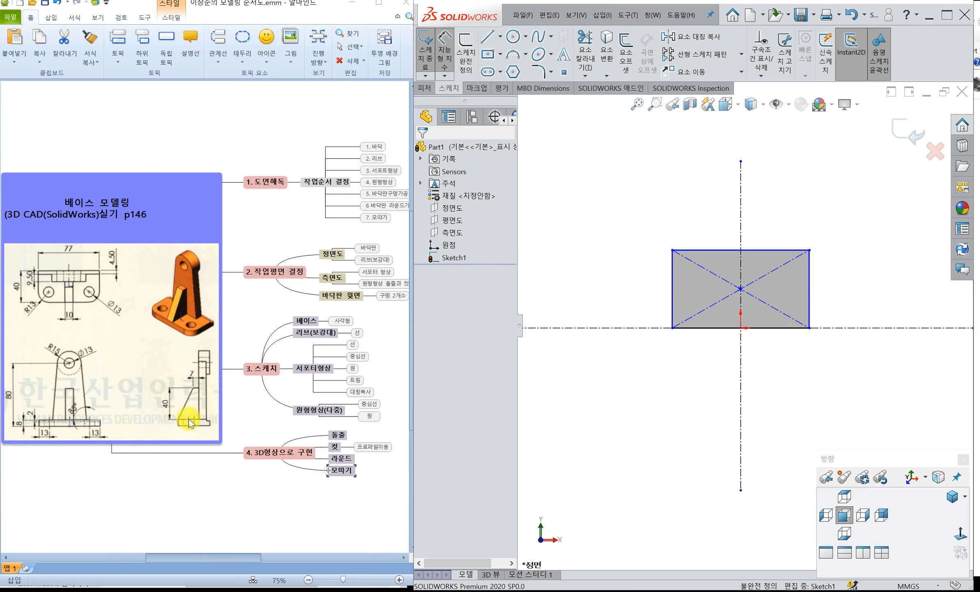
click(731, 252)
click(758, 224)
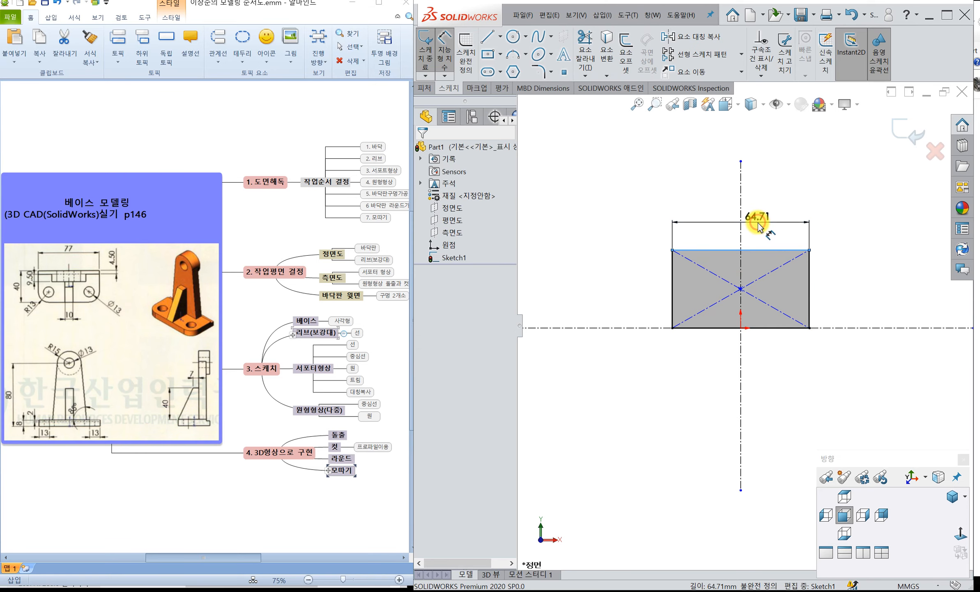
double_click(758, 225)
text(40.00mm)
key(Return)
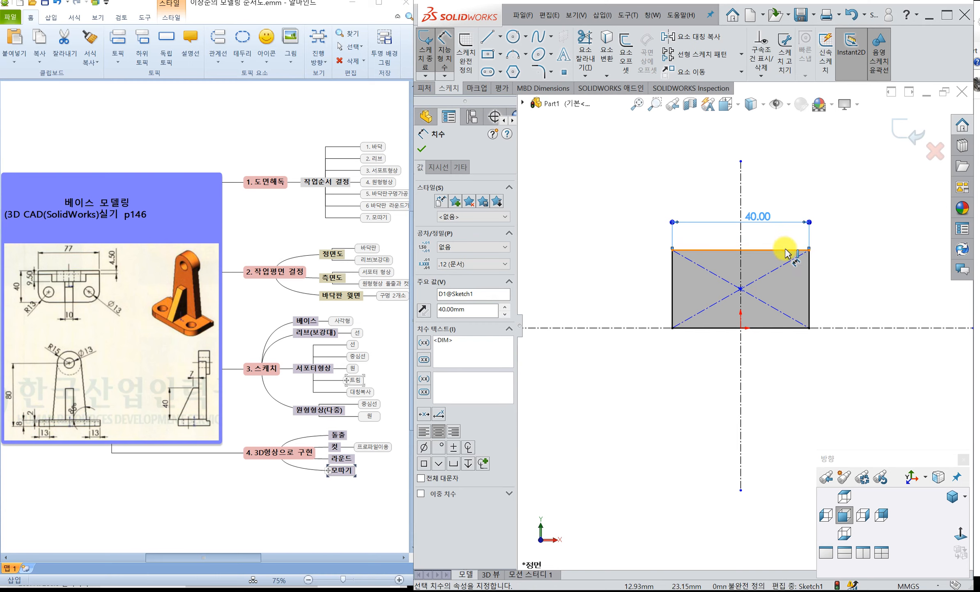
Step: Dimension the rectangle's height beside its right edge and set it to 8 mm
click(795, 327)
click(809, 308)
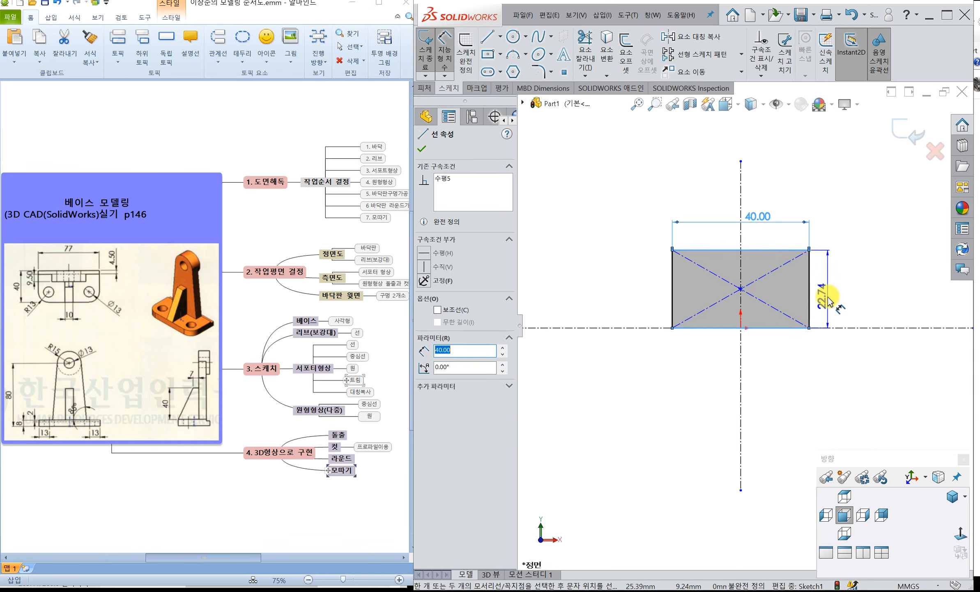
click(824, 293)
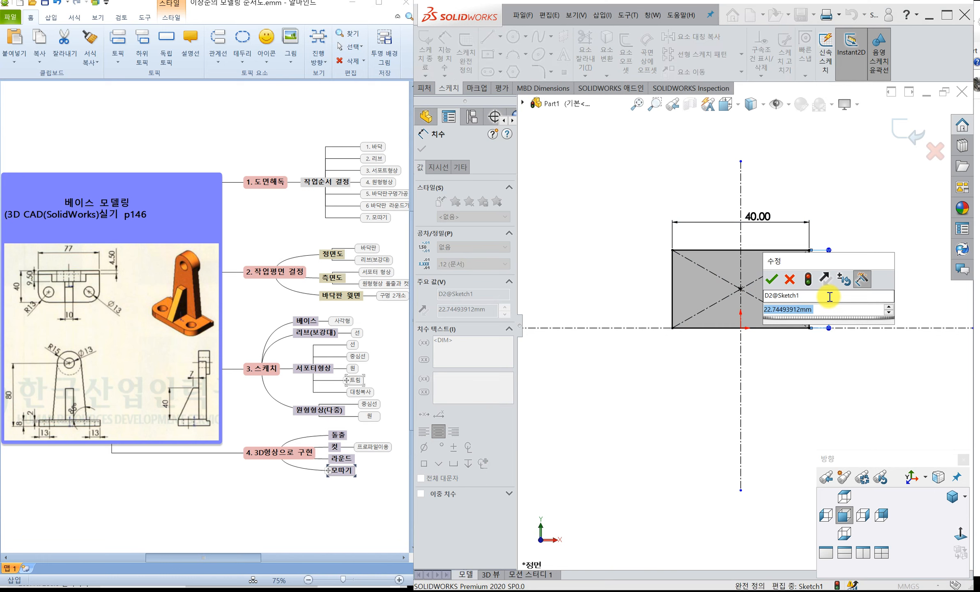
text(8)
key(Return)
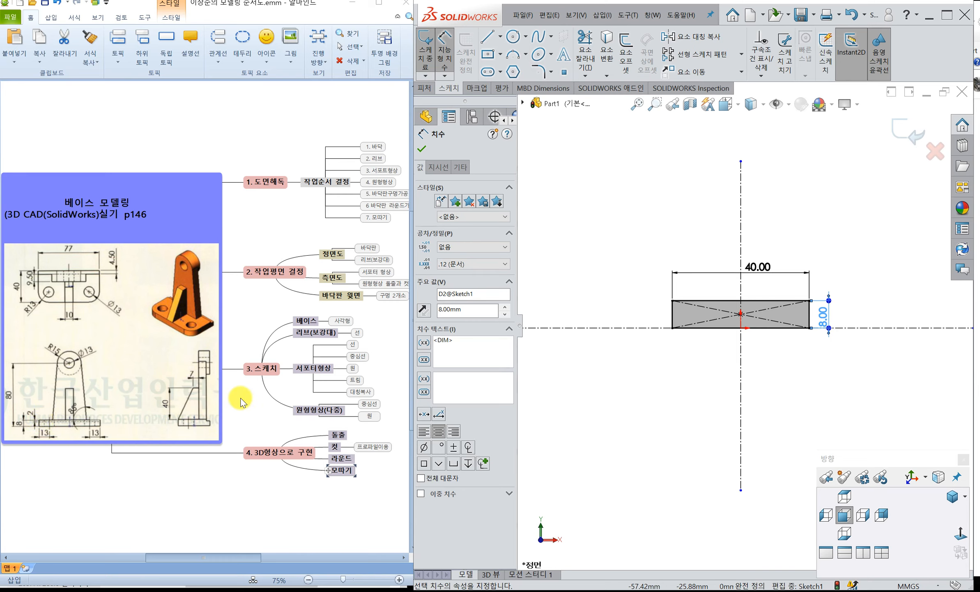
Step: Sketch a small corner rectangle about 2.8 by 1.6 mm inside the base profile, starting from its upper-right corner
click(500, 56)
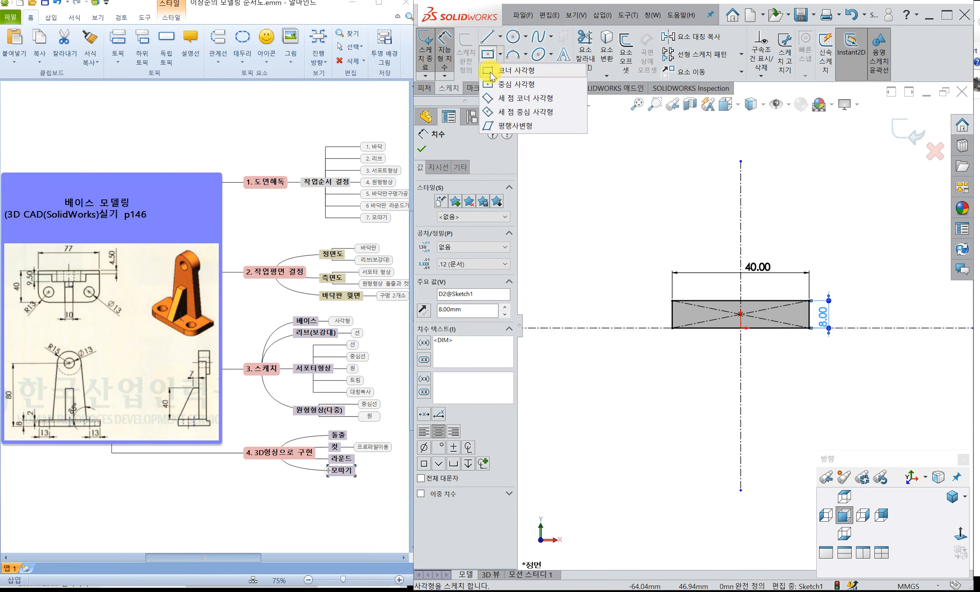
click(490, 73)
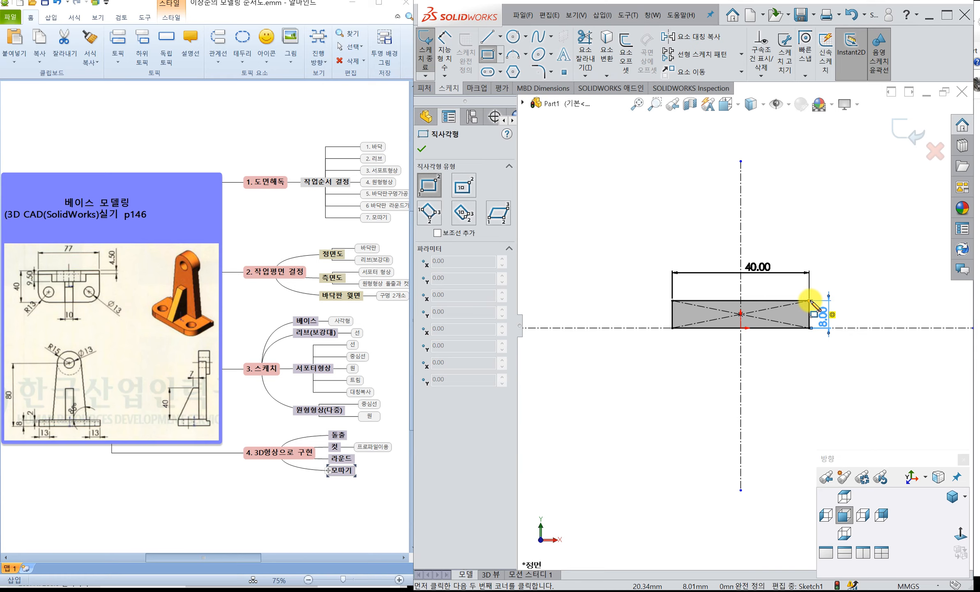
scroll(780, 316, up, 5)
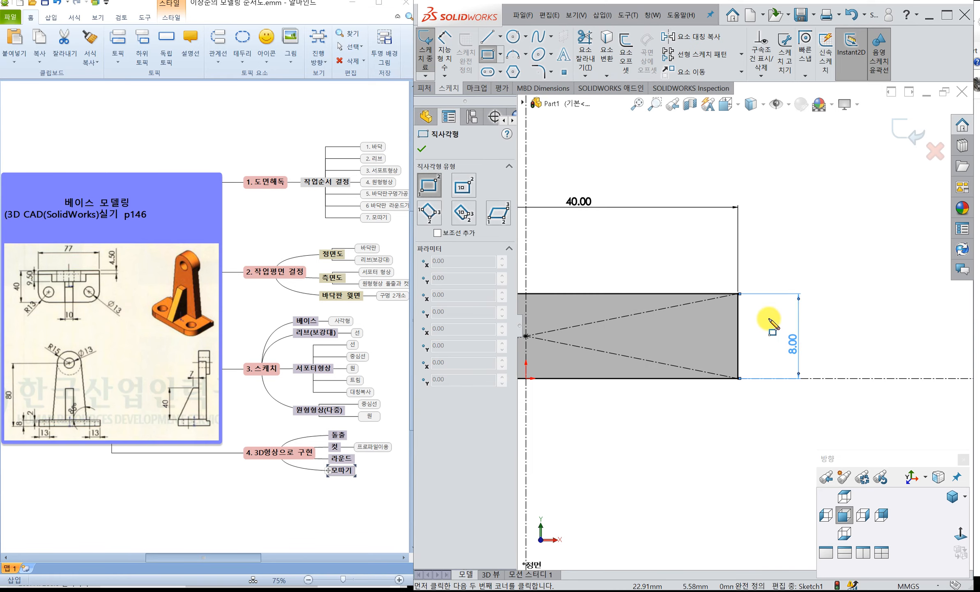
scroll(768, 320, up, 3)
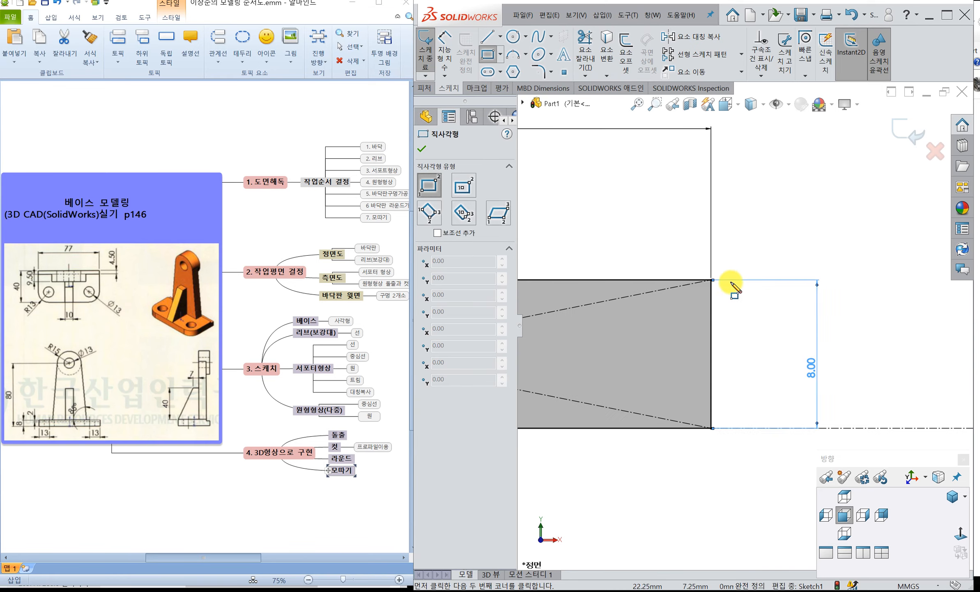
click(711, 280)
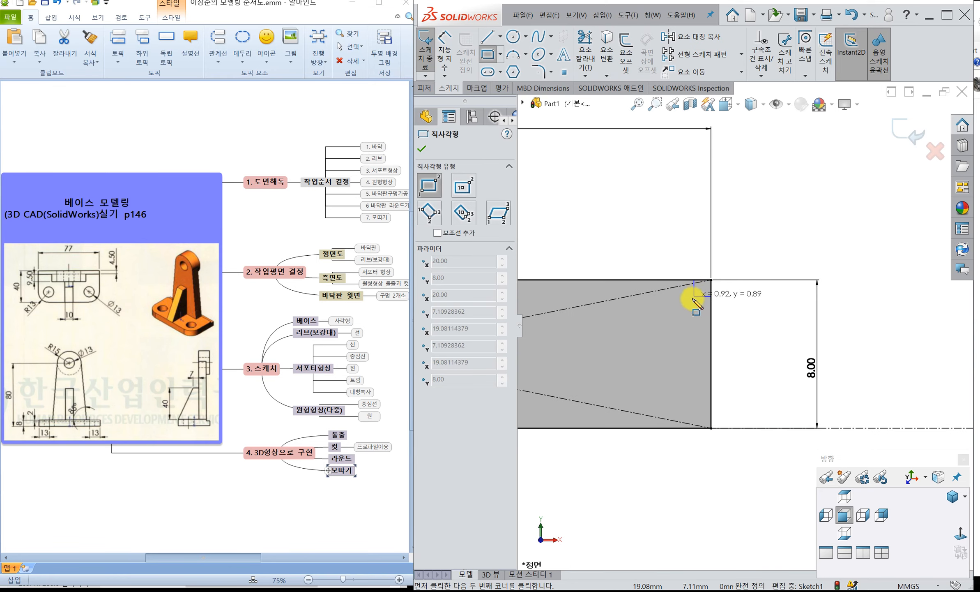
click(660, 309)
Step: Dimension the small corner rectangle's height and set it to 4.5 mm
click(447, 52)
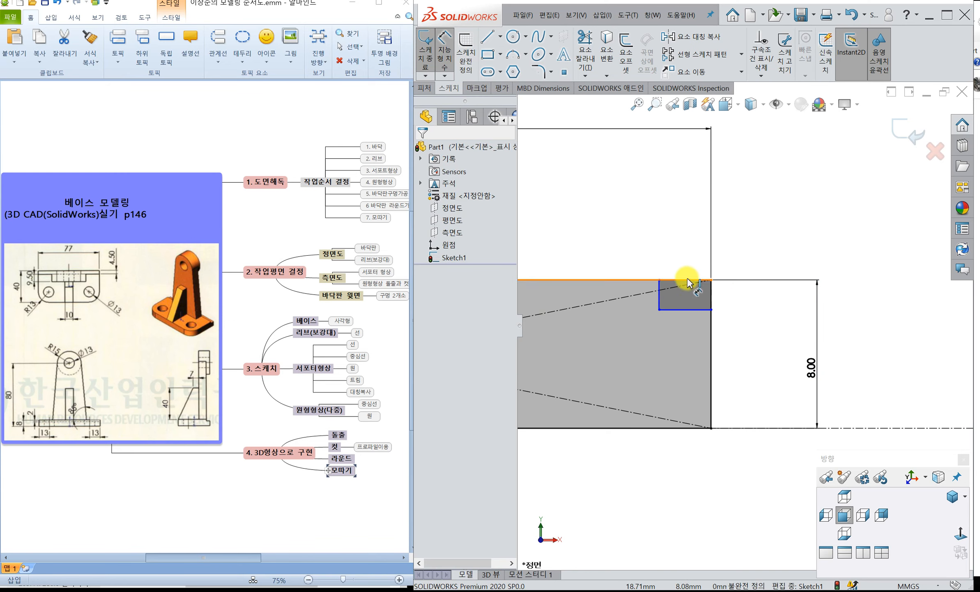
click(688, 303)
click(688, 309)
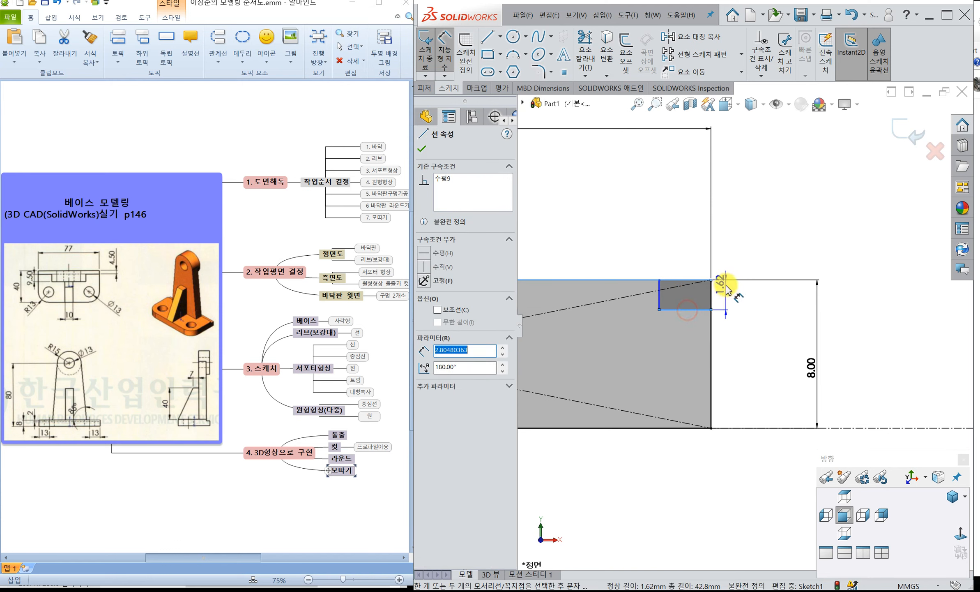
click(747, 295)
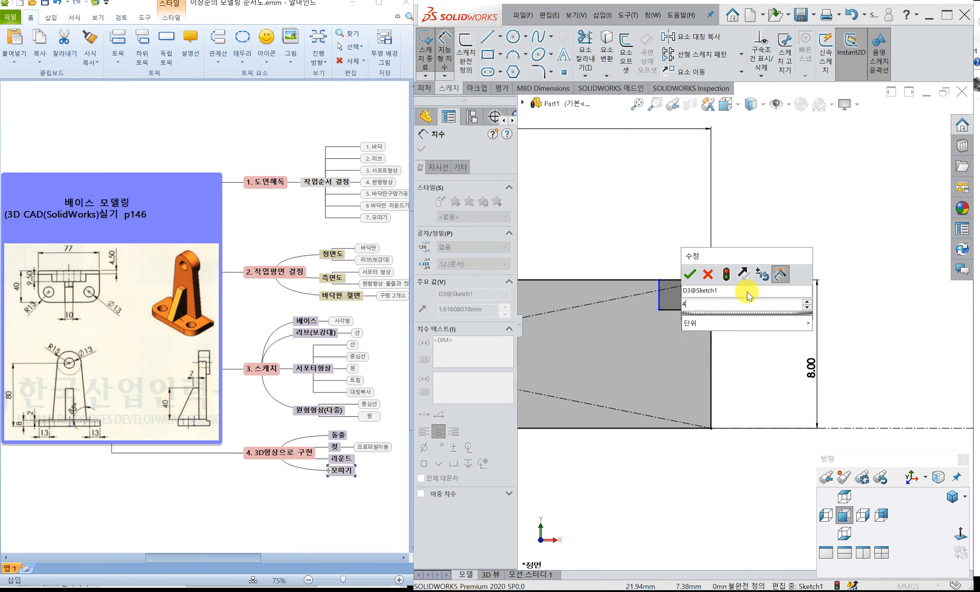
text(4.5)
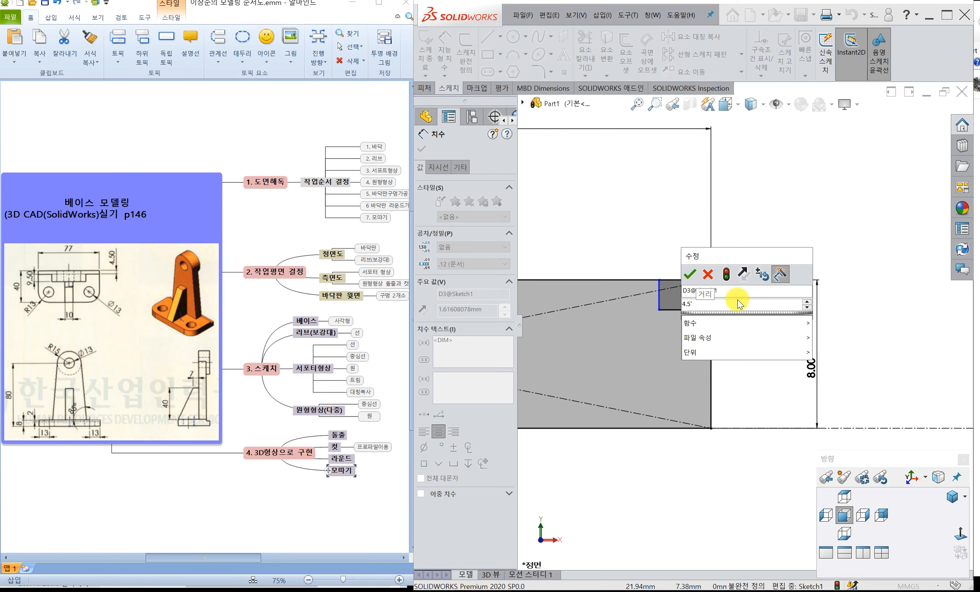
key(Return)
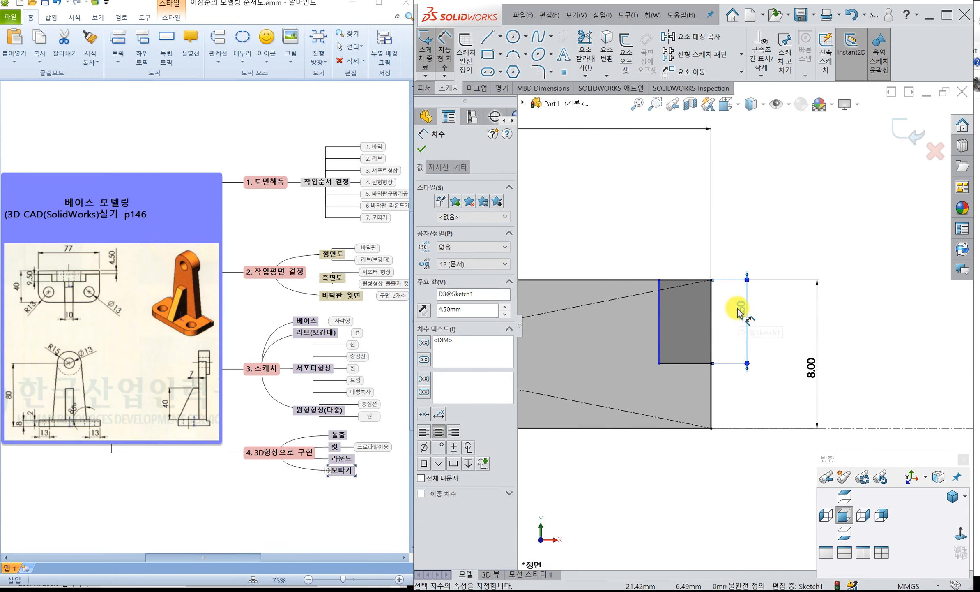
Step: Change the small corner rectangle's height dimension to 2 mm
double_click(738, 308)
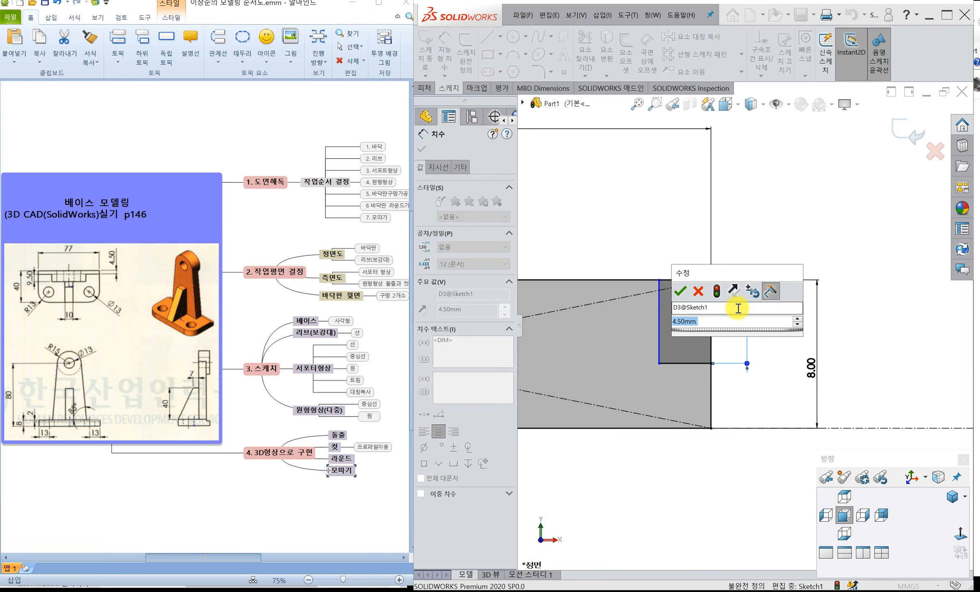
text(2)
key(Return)
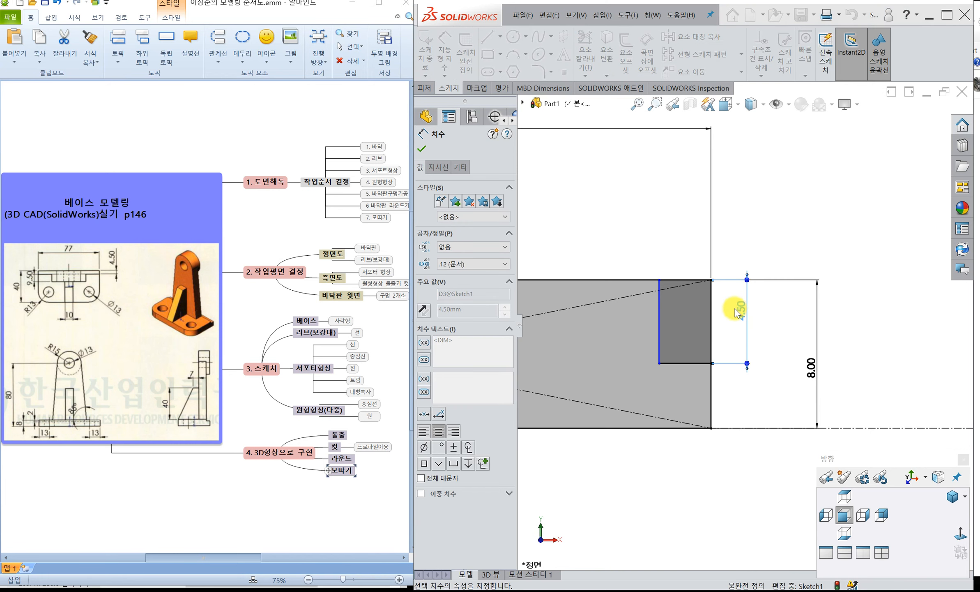
Step: Dimension the small corner rectangle's width between its vertical edges and set it to 4.5 mm
click(660, 303)
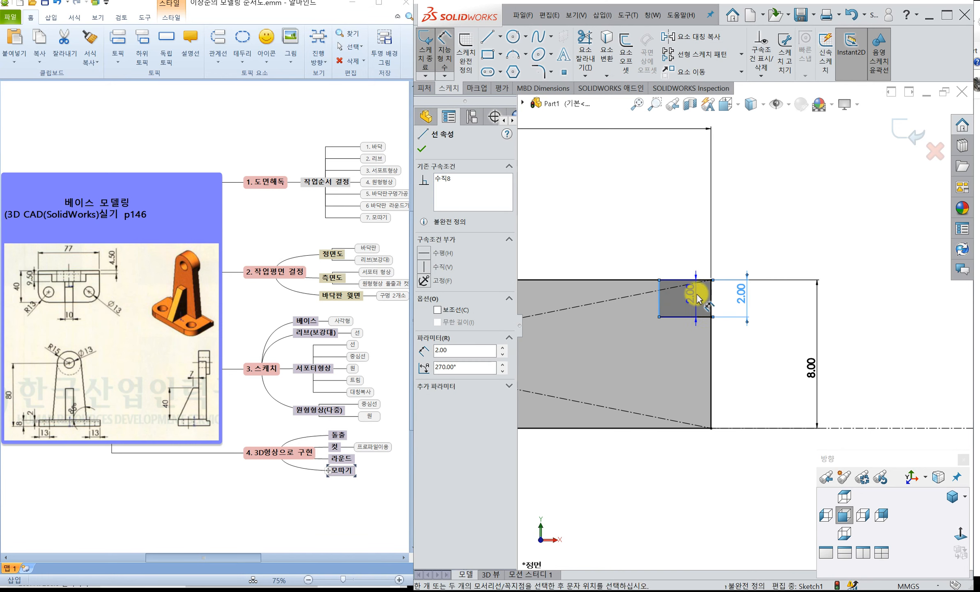
click(711, 289)
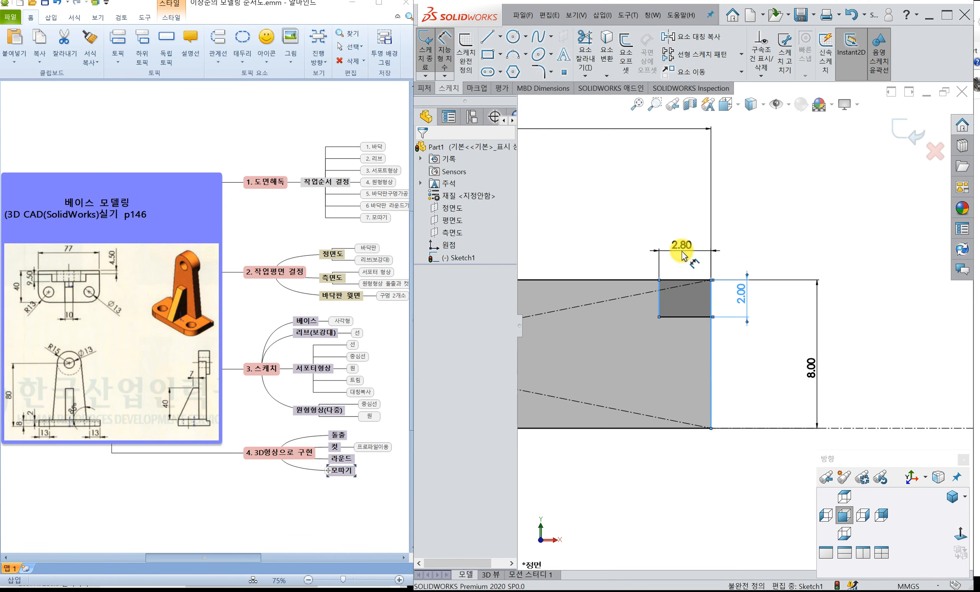
click(682, 255)
text(4.5')
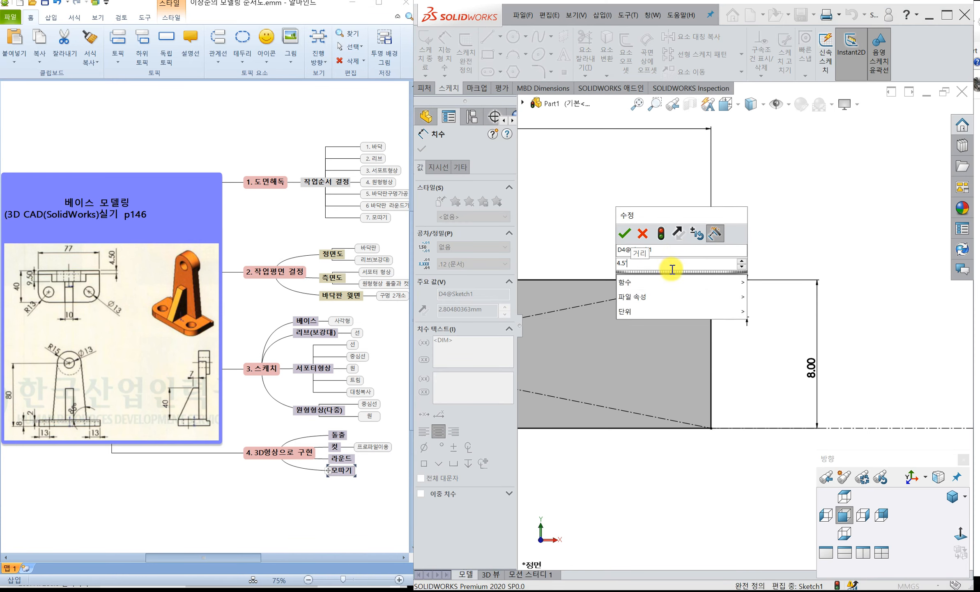
key(BackSpace)
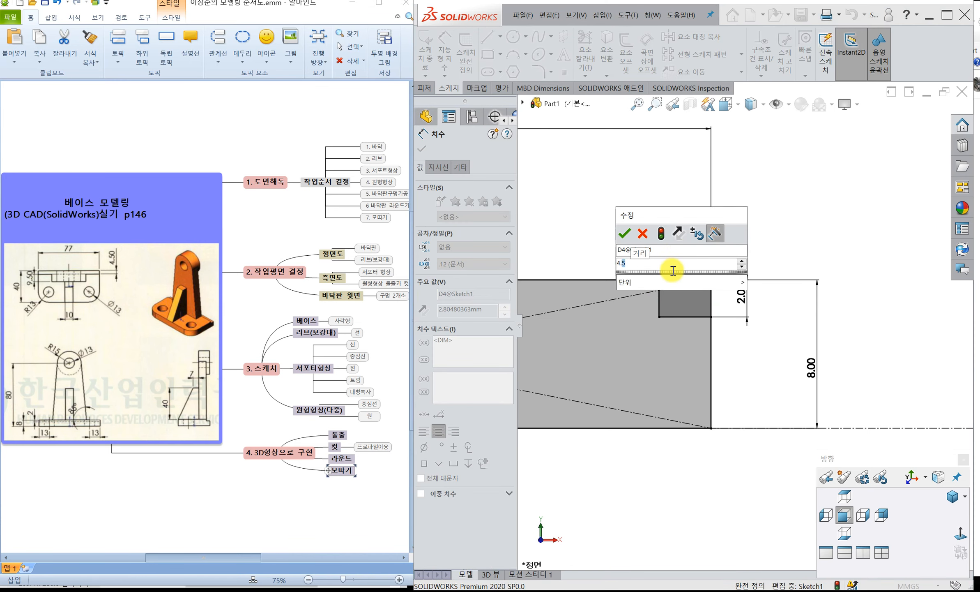
key(Return)
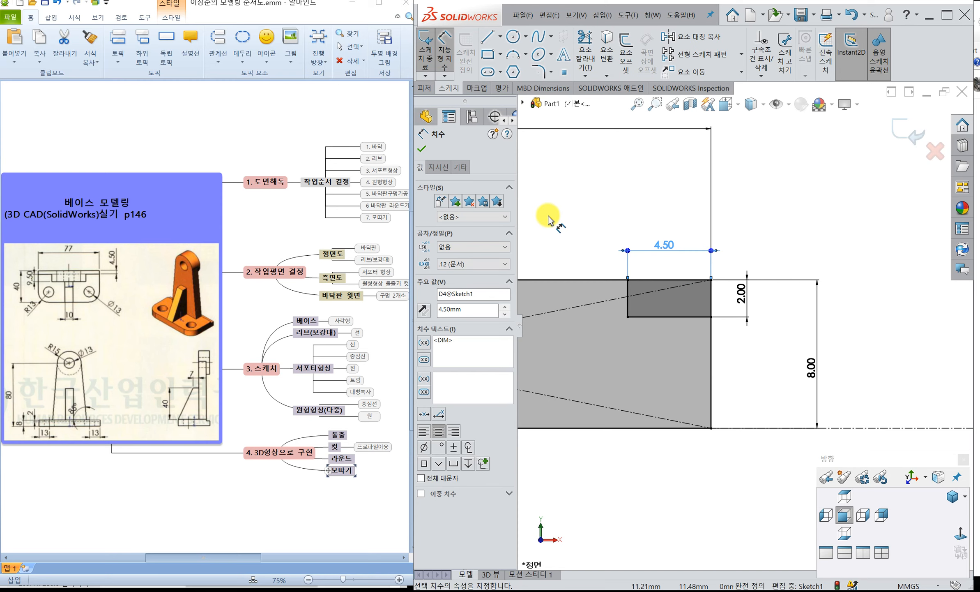
Step: Trim the outer upper and right edges of the small rectangle to closest to leave a notch, and move the 2 mm dimension outside the profile
click(588, 43)
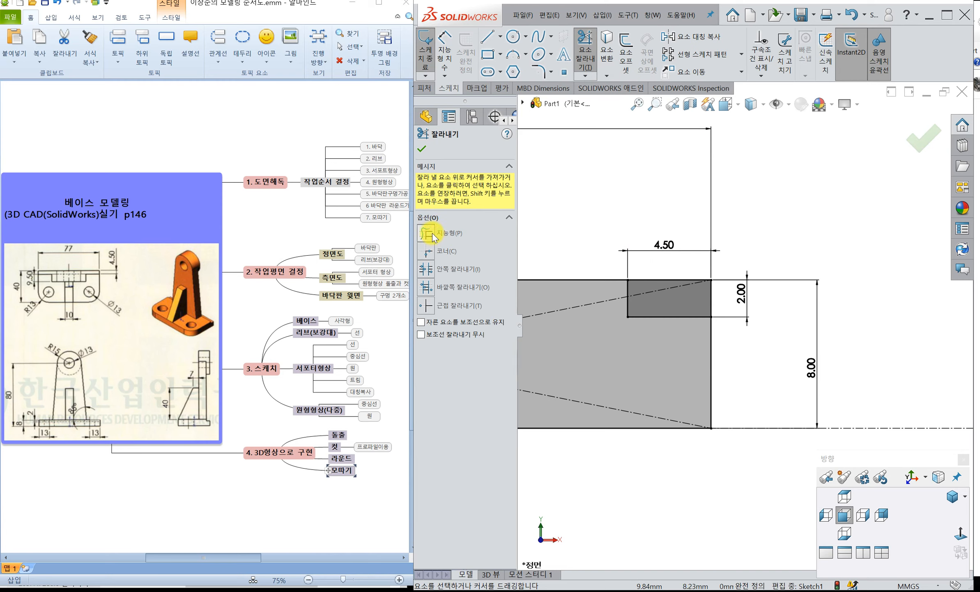
click(425, 306)
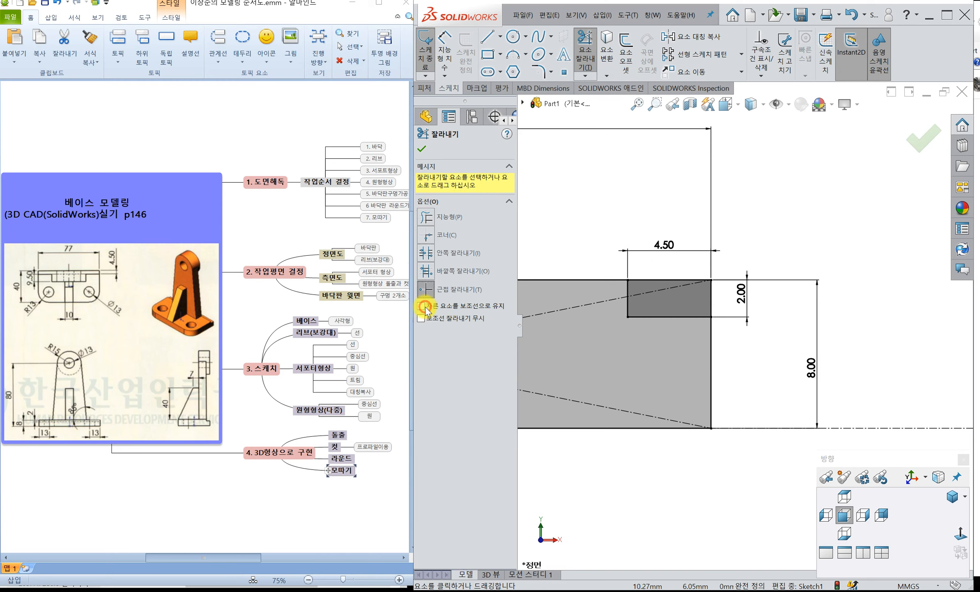
click(663, 280)
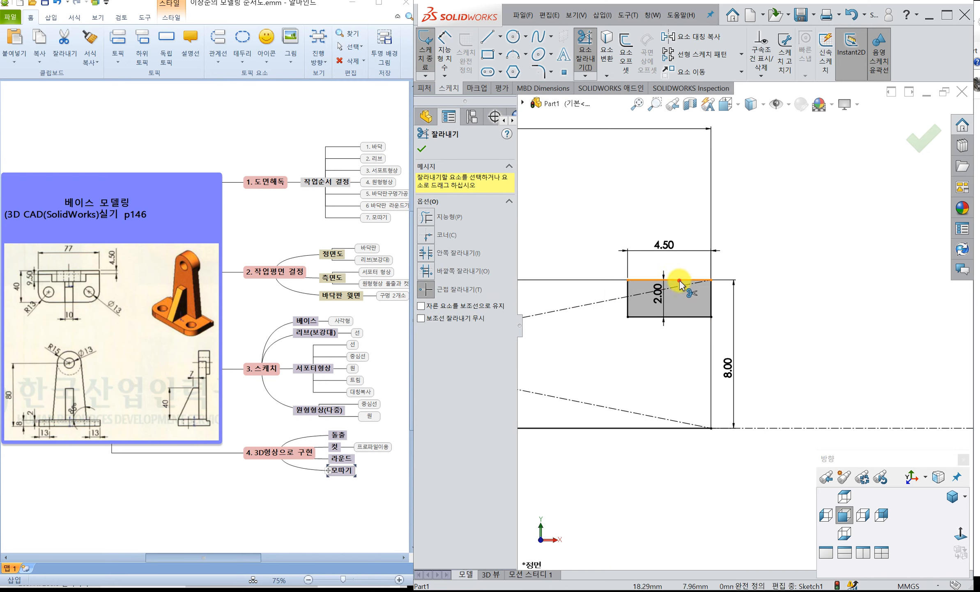
click(679, 280)
click(711, 307)
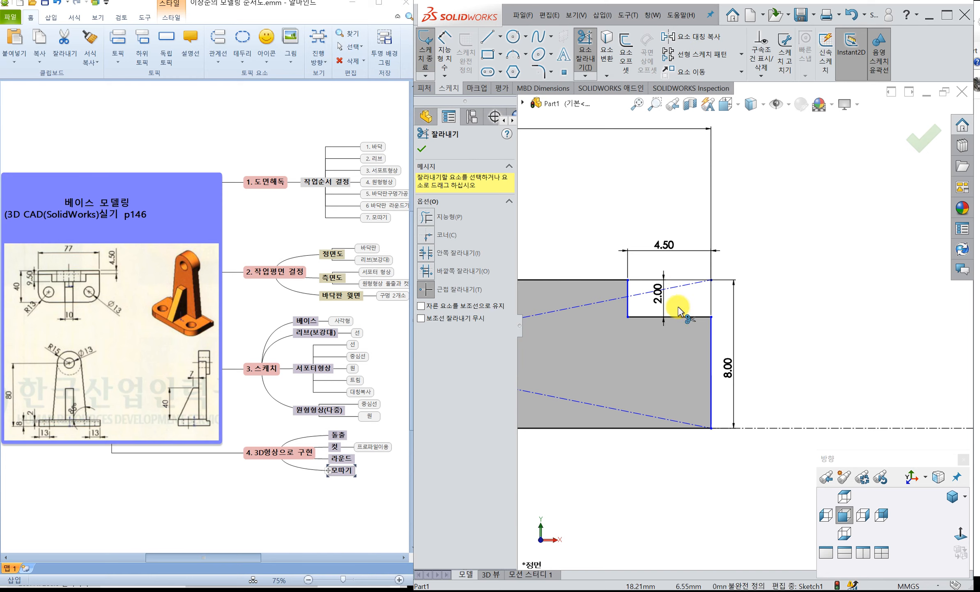
key(Escape)
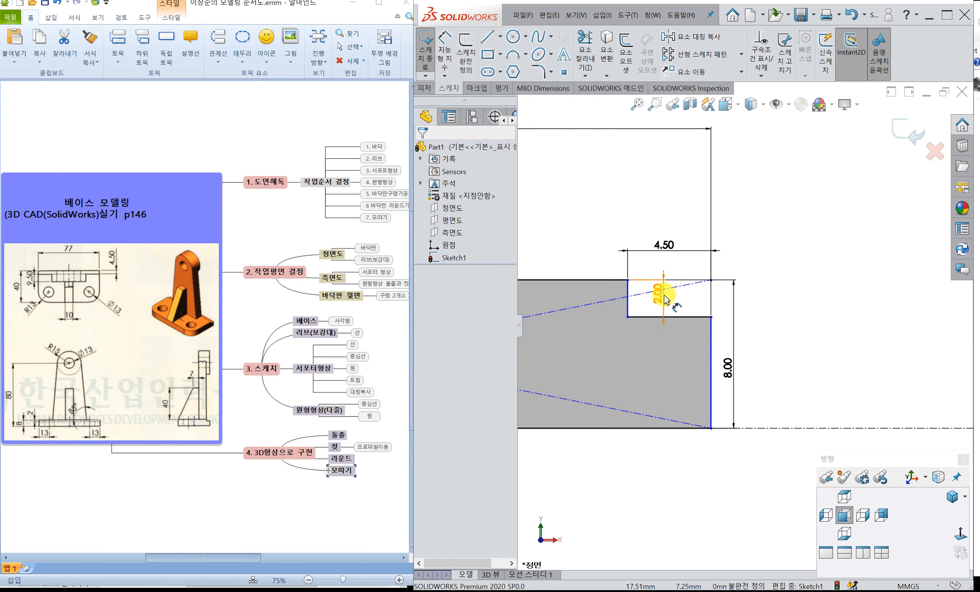
drag(663, 298, 764, 288)
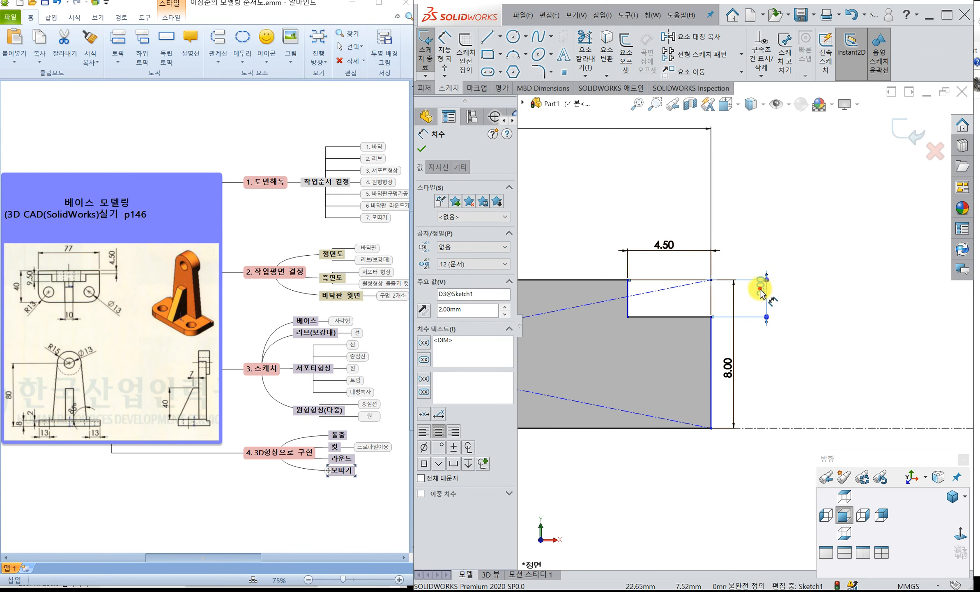
Step: Move the 2 mm dimension inside the profile beside the notch, and draw centerlines along the notch's trimmed upper and right edges
drag(760, 284, 585, 304)
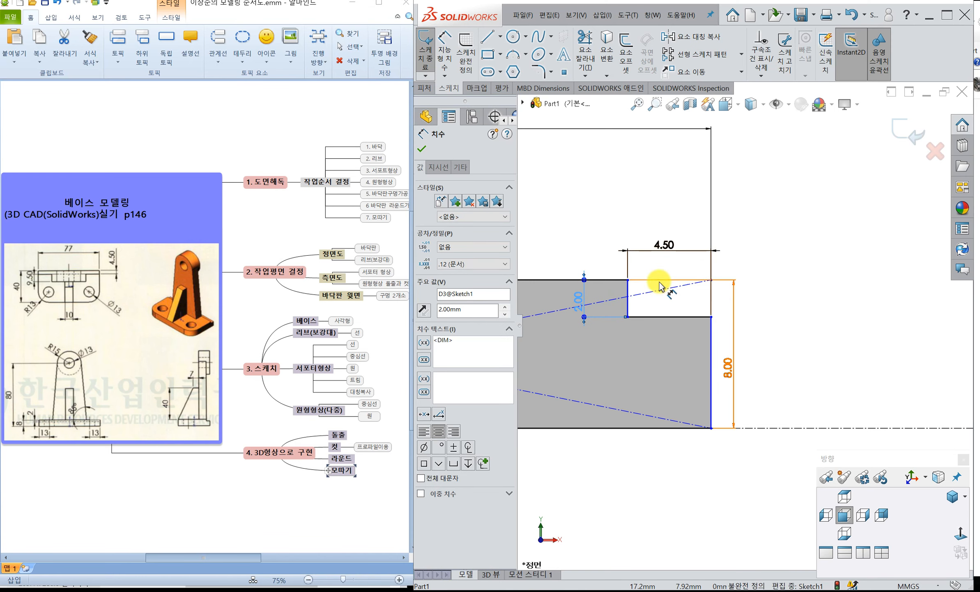
click(500, 37)
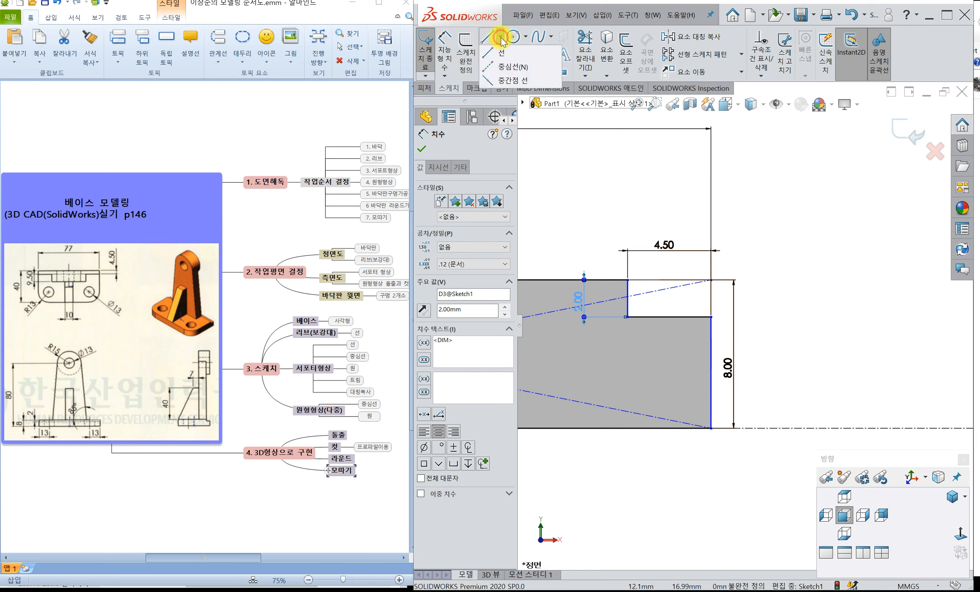
click(492, 67)
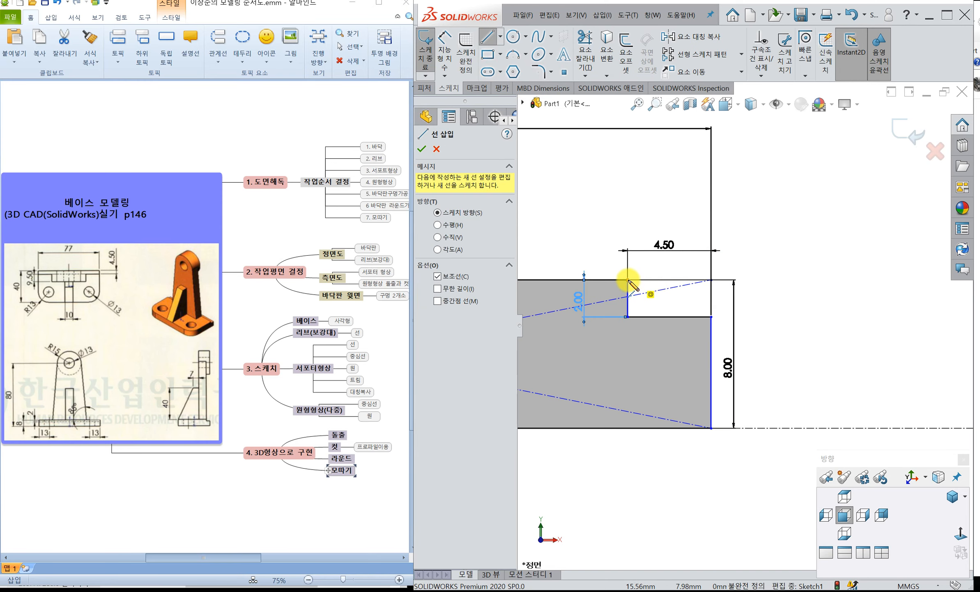
click(628, 280)
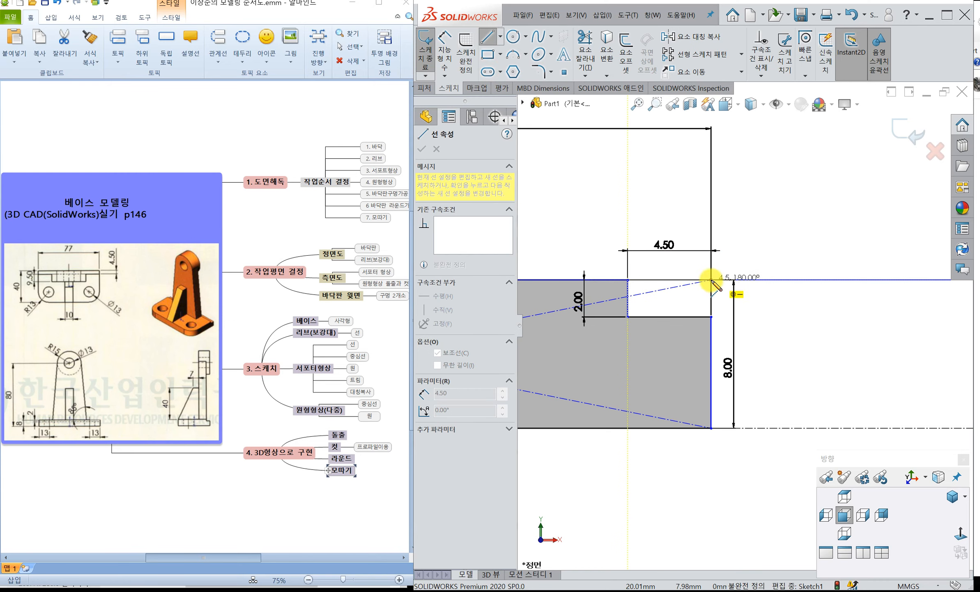
click(711, 280)
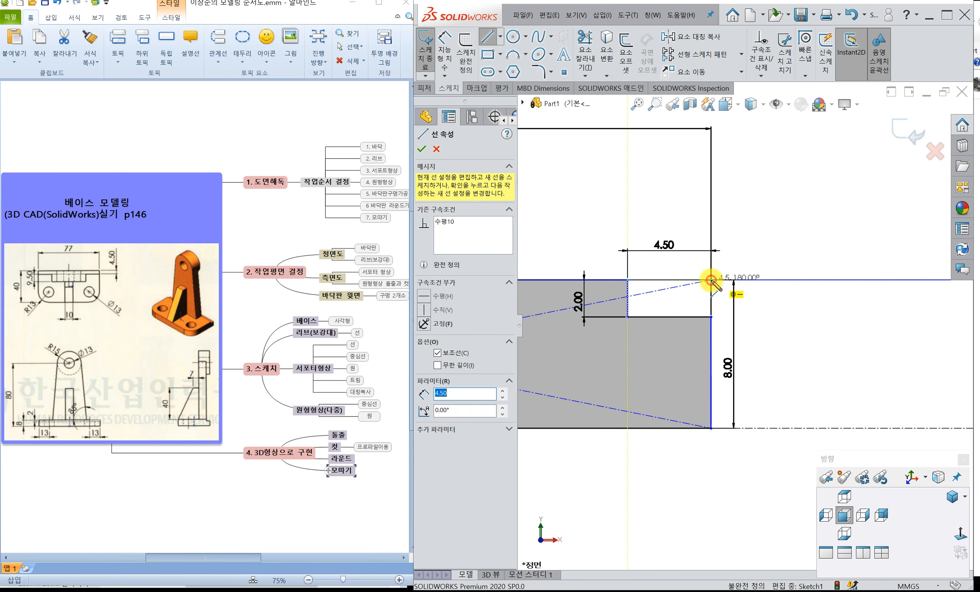
click(712, 316)
key(Escape)
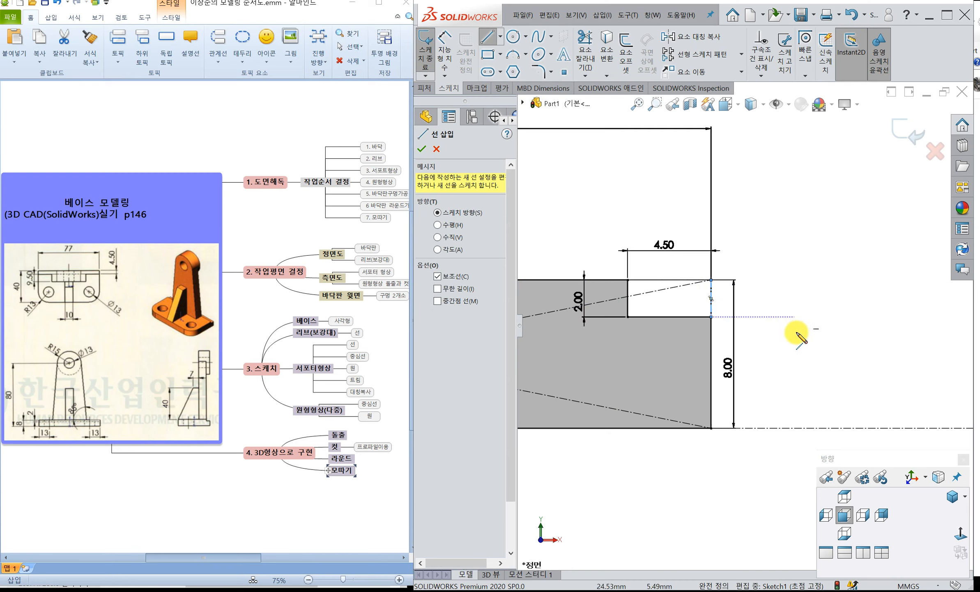
key(Escape)
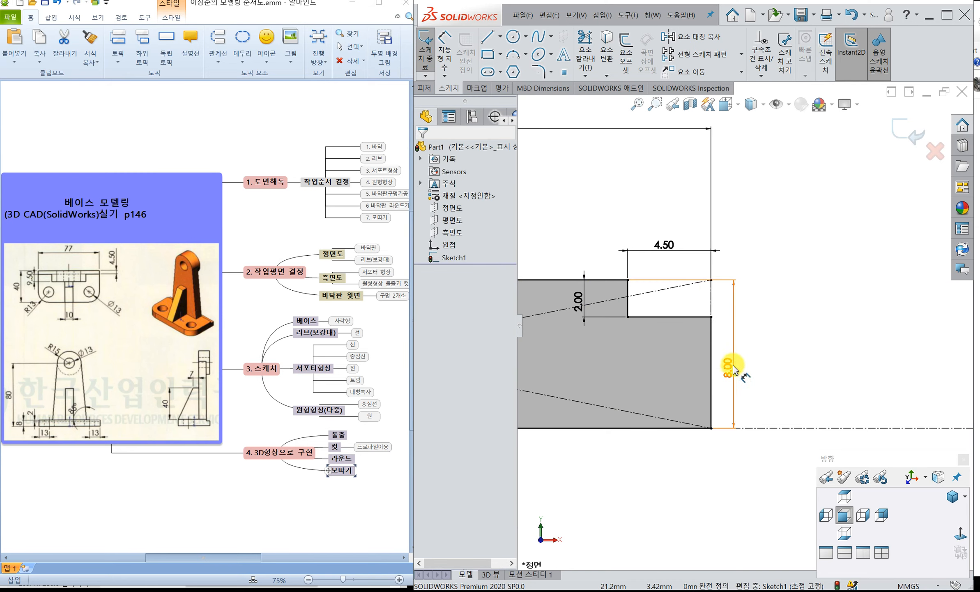
Step: Move the base's 8 mm height dimension inside the profile, in line with the notch
drag(733, 375, 583, 353)
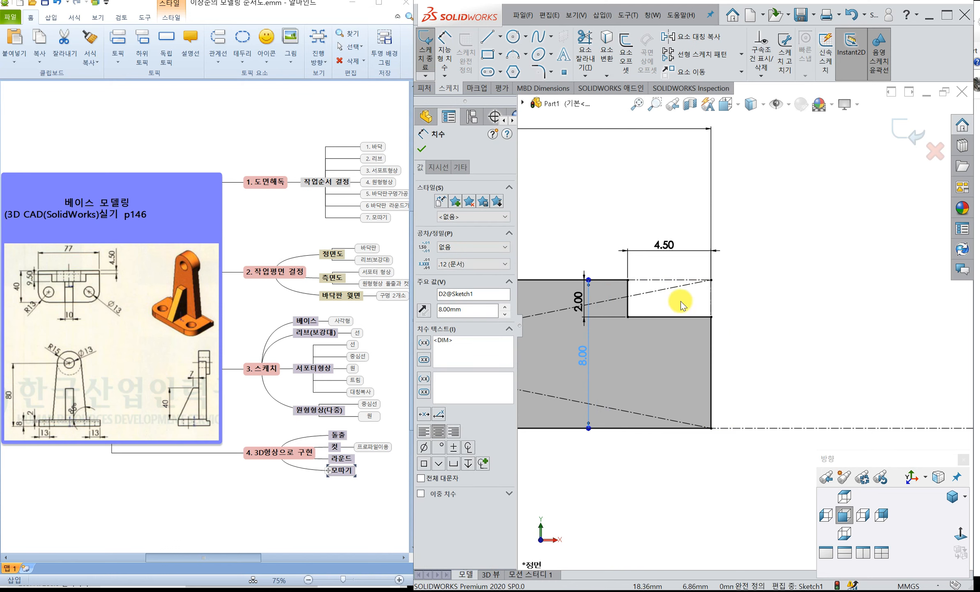
scroll(691, 302, down, 2)
scroll(690, 302, up, 4)
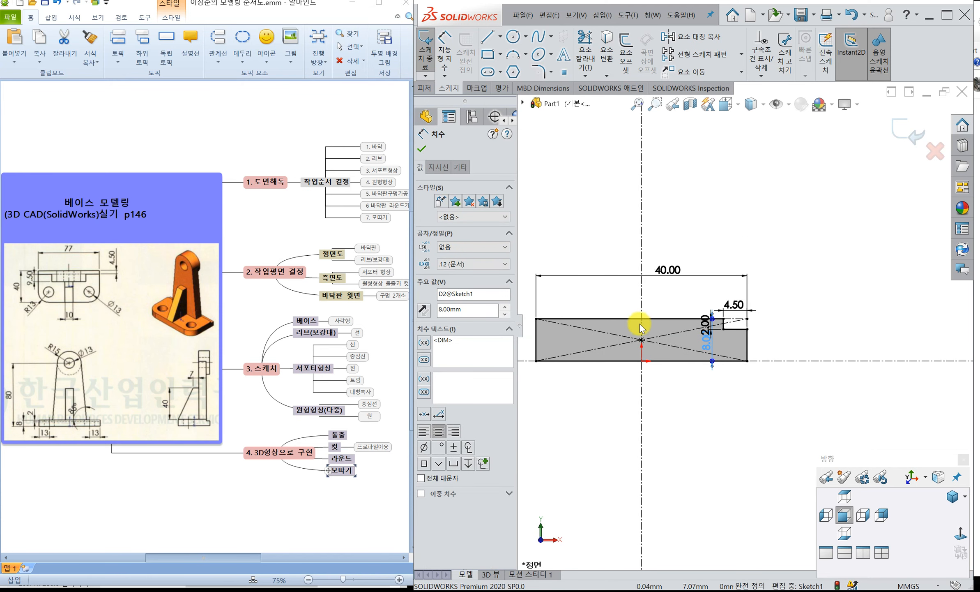
scroll(740, 327, down, 3)
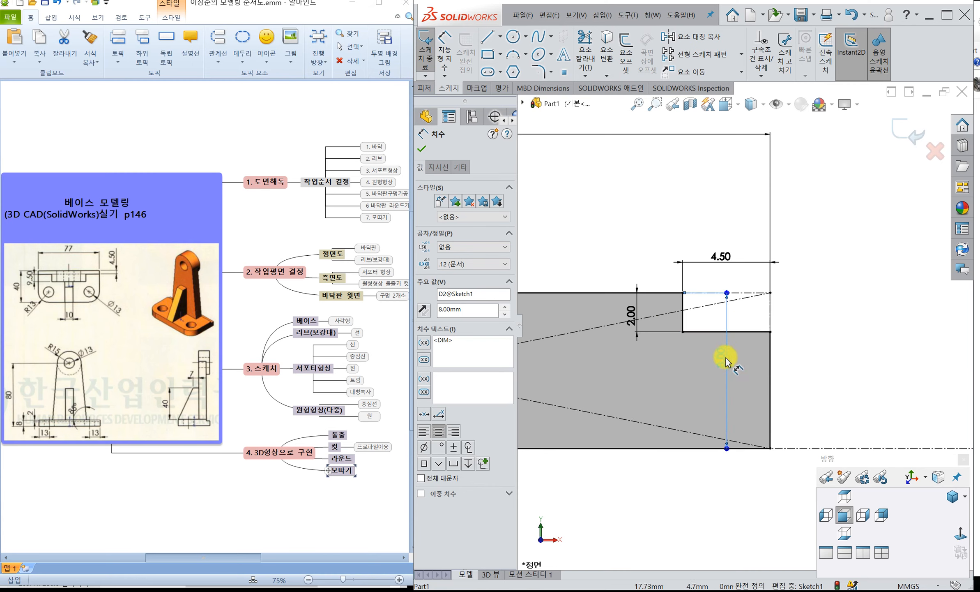
scroll(729, 357, up, 5)
scroll(711, 323, up, 2)
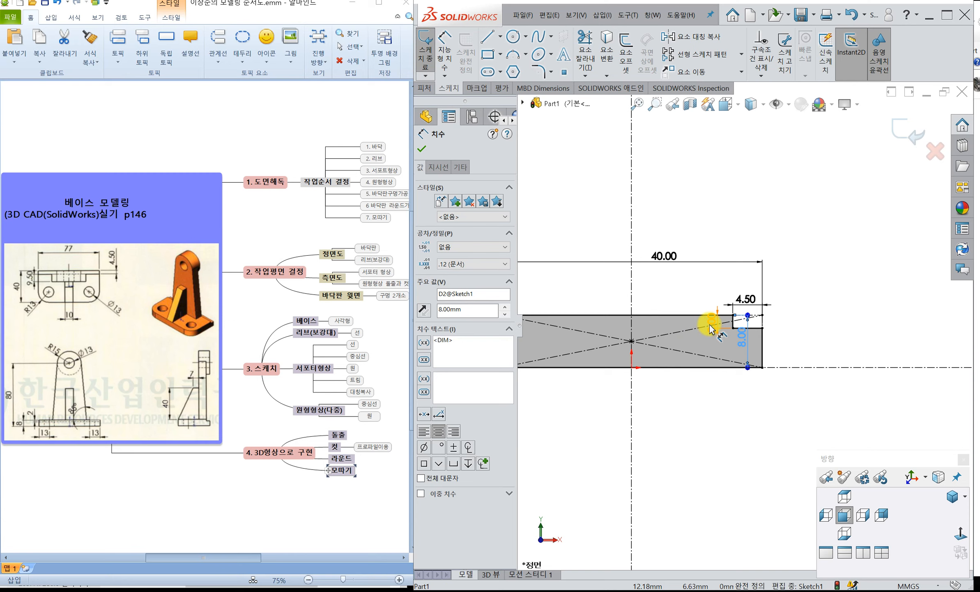
scroll(702, 326, down, 2)
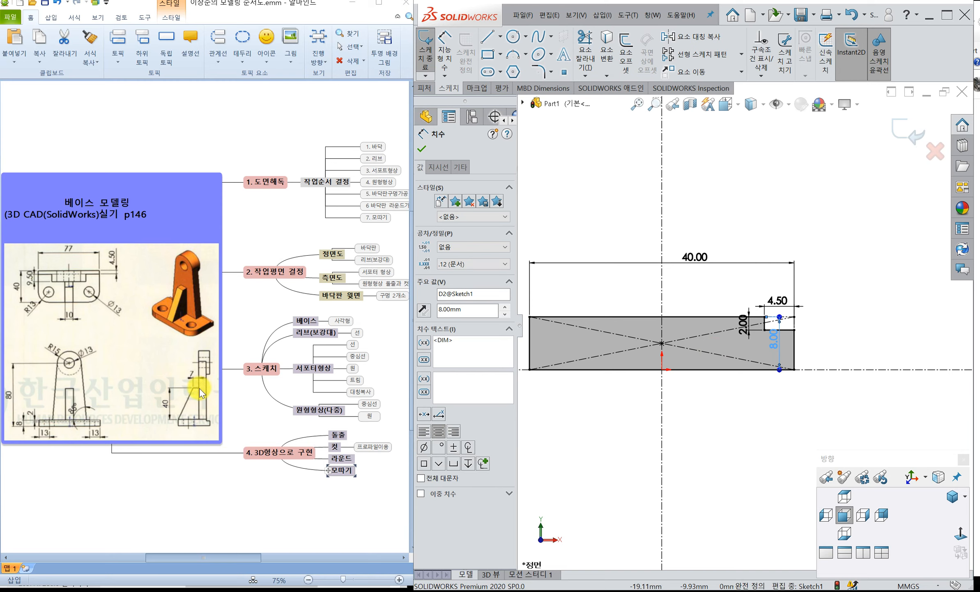
Step: Sketch a closed four-sided rib from the base's upper-left corner, with a slanted left side, about 12.7 mm top and about 25.5 mm vertical right side
scroll(716, 319, up, 1)
scroll(716, 317, up, 1)
click(488, 37)
scroll(635, 336, down, 3)
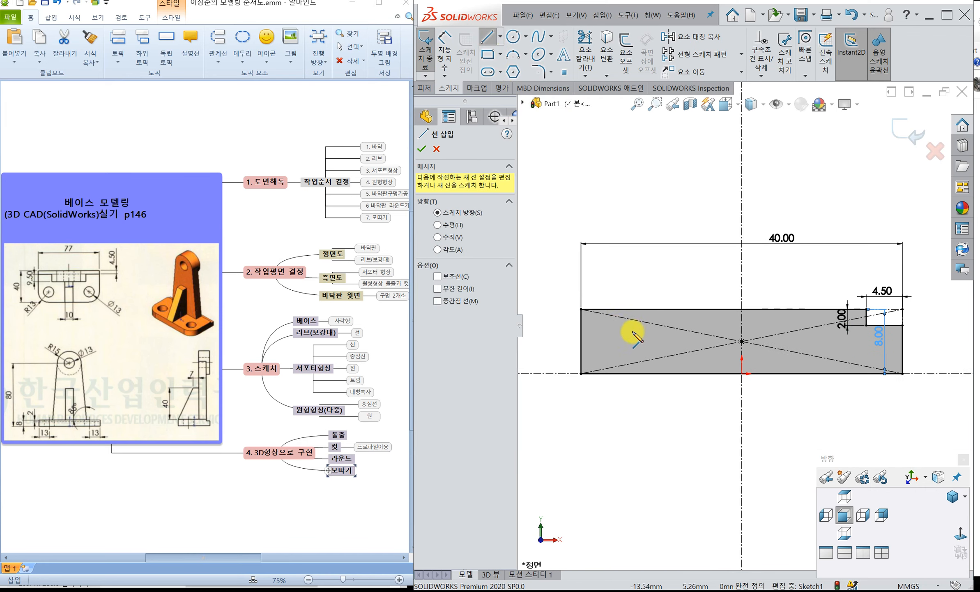
click(583, 309)
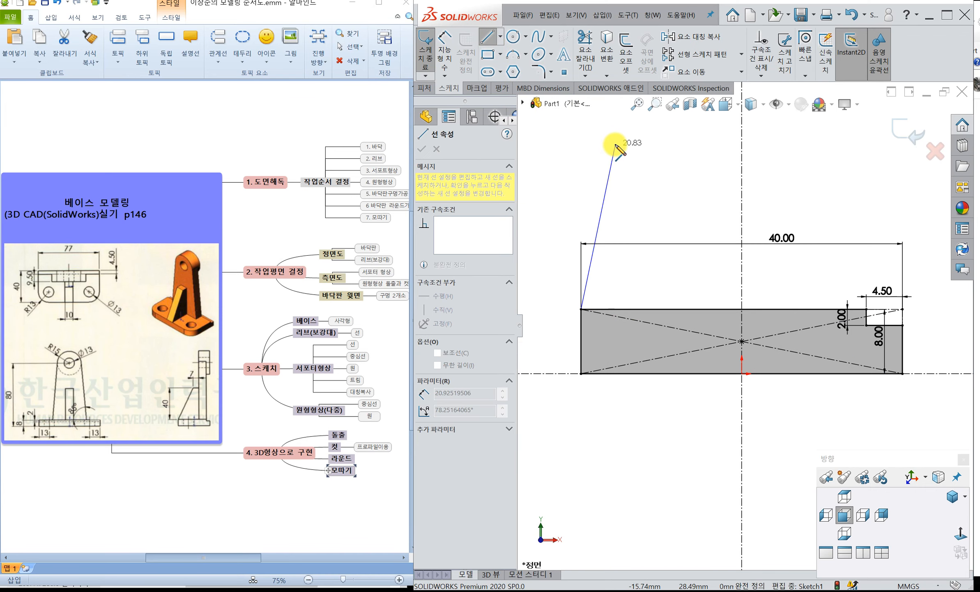
scroll(612, 145, up, 1)
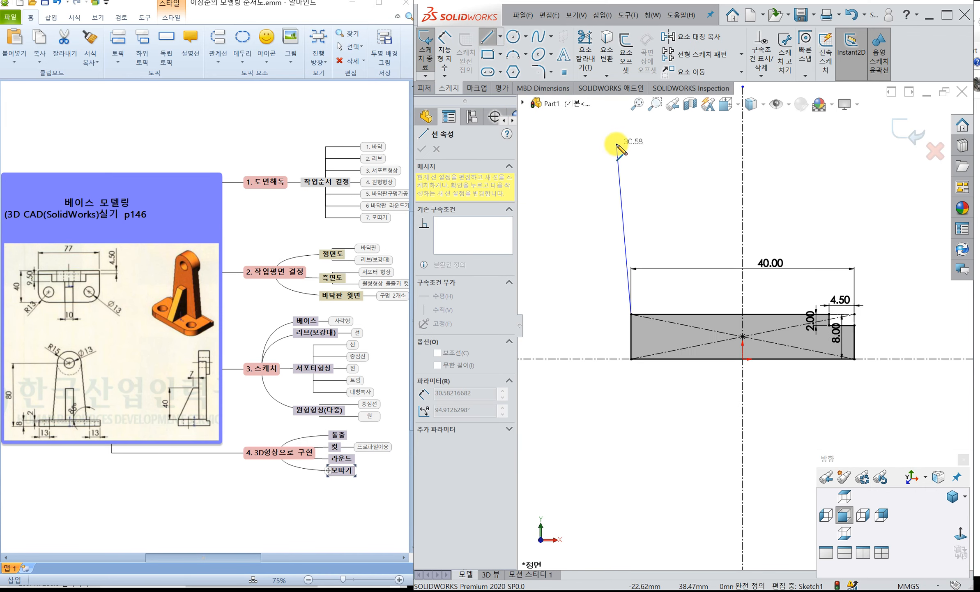
click(692, 171)
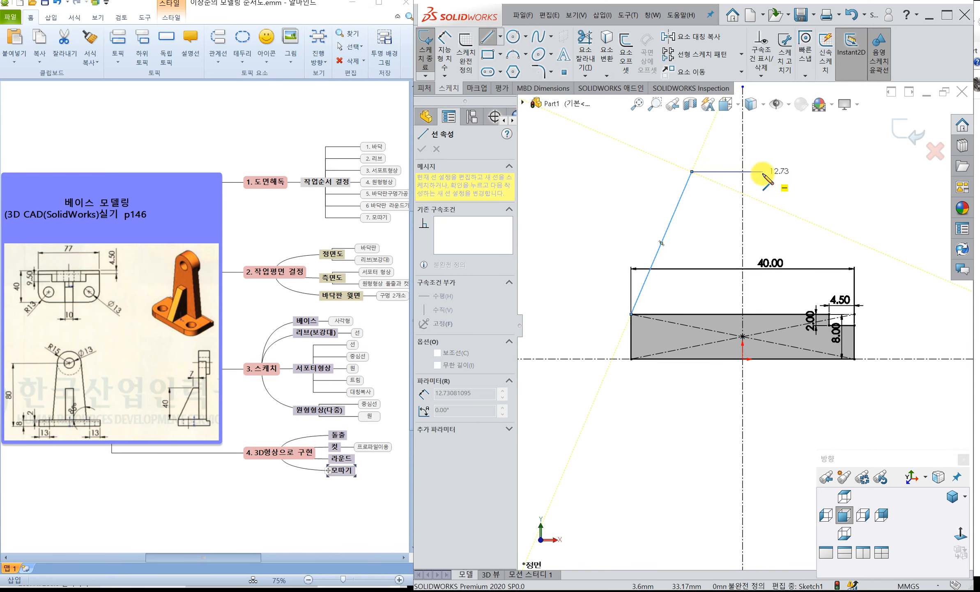
click(763, 171)
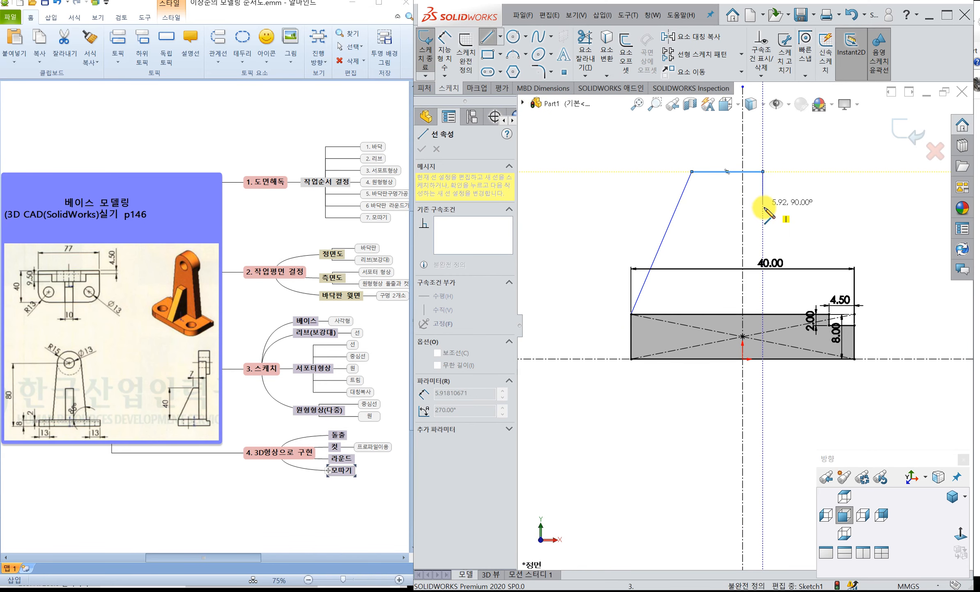
click(763, 314)
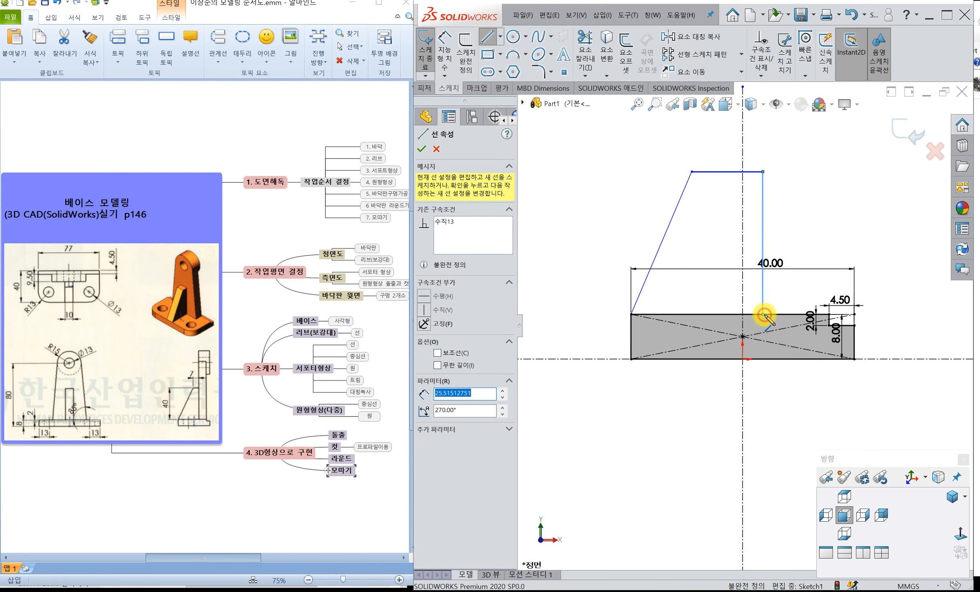
click(632, 314)
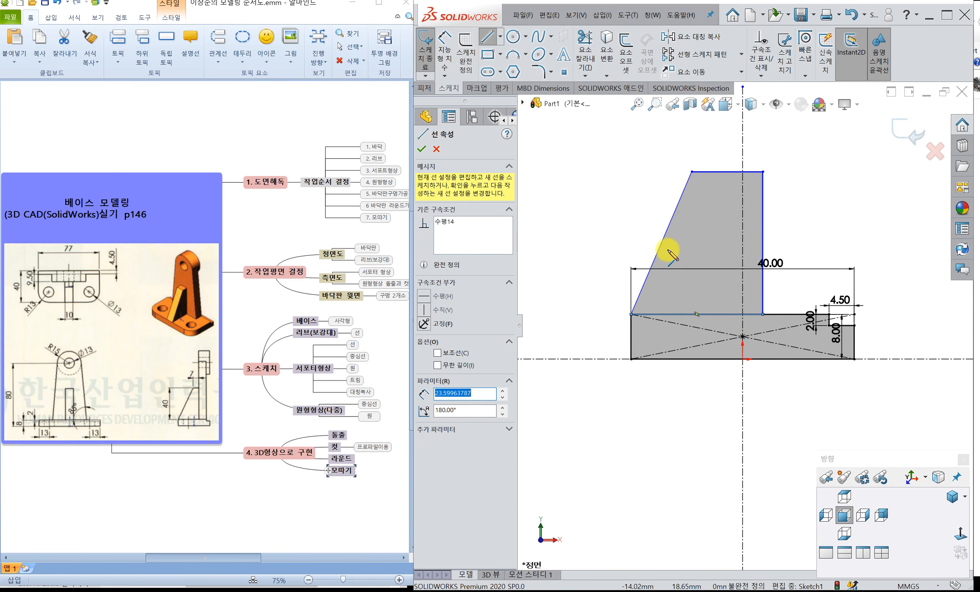
key(Escape)
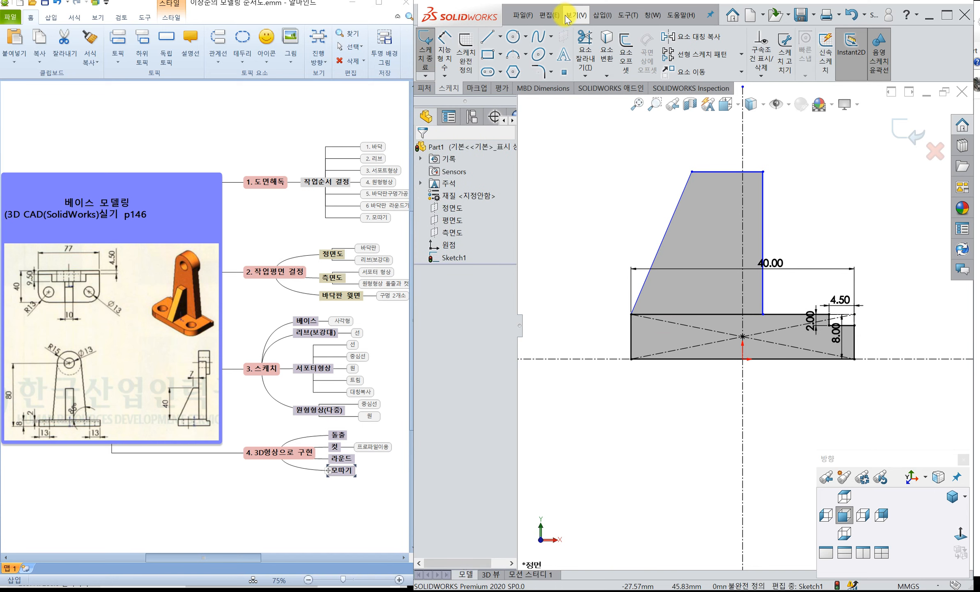
Step: Dimension the rib's height between its top edge and the base's upper edge and set it to 40 mm
click(445, 49)
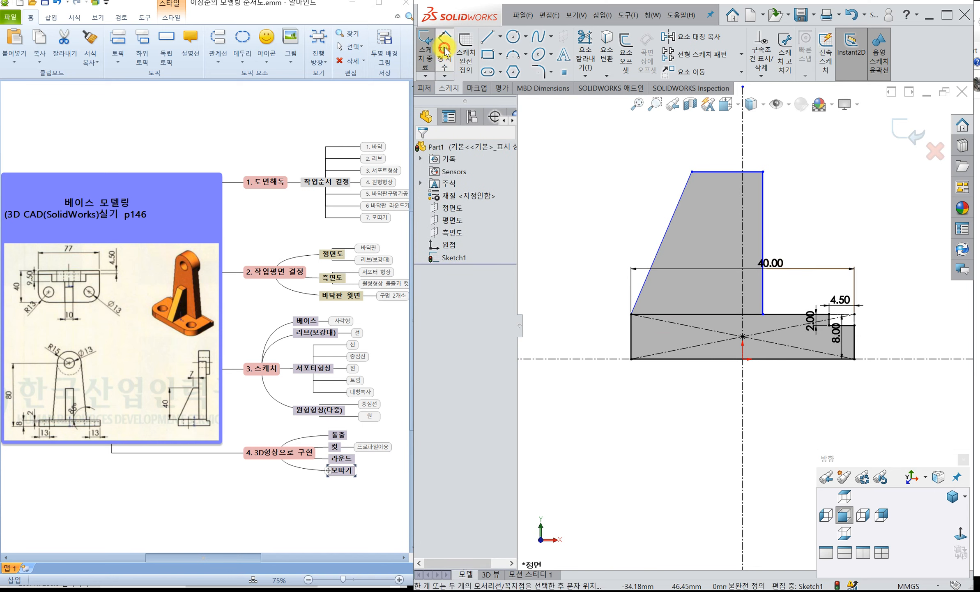
click(722, 172)
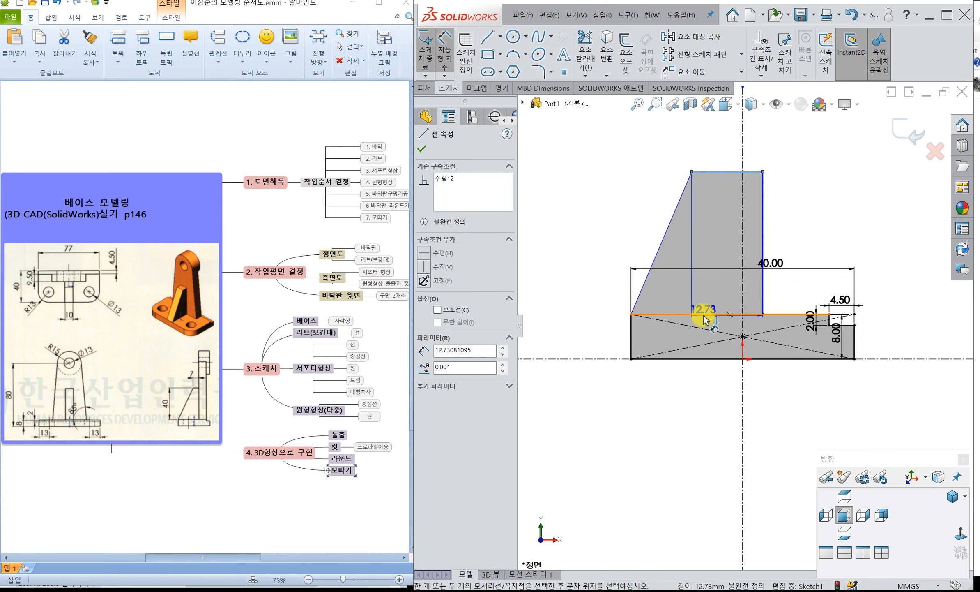
click(704, 315)
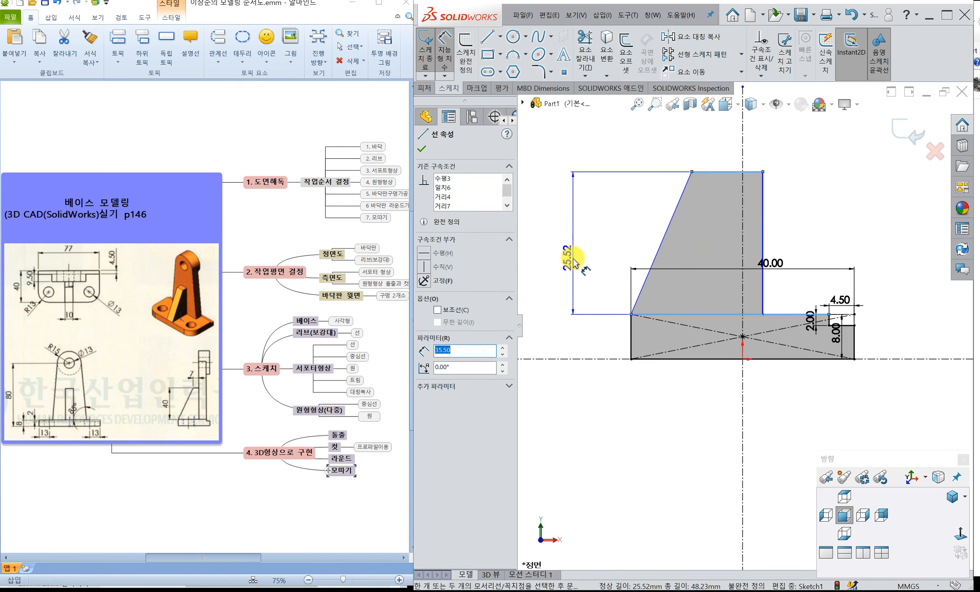
click(574, 260)
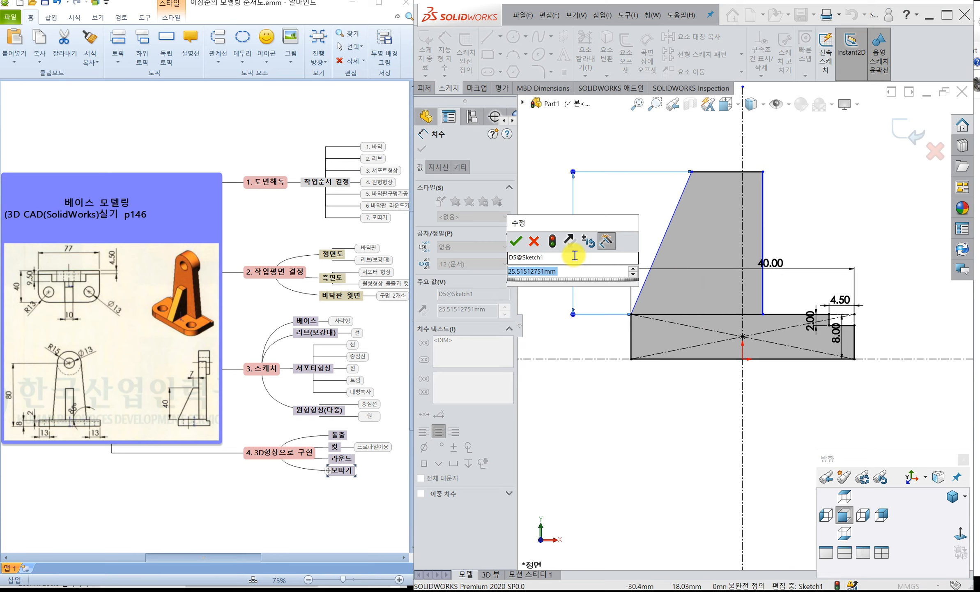
text(4)
key(Return)
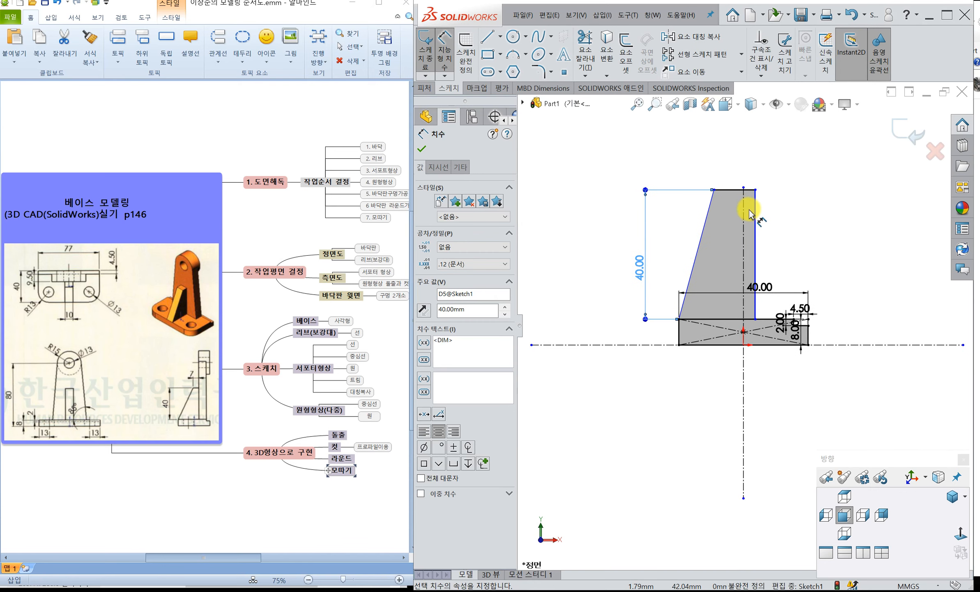
Step: Dimension the rib's top width from its vertical edge to the slanted line's upper endpoint and set it to 7 mm
scroll(749, 210, down, 3)
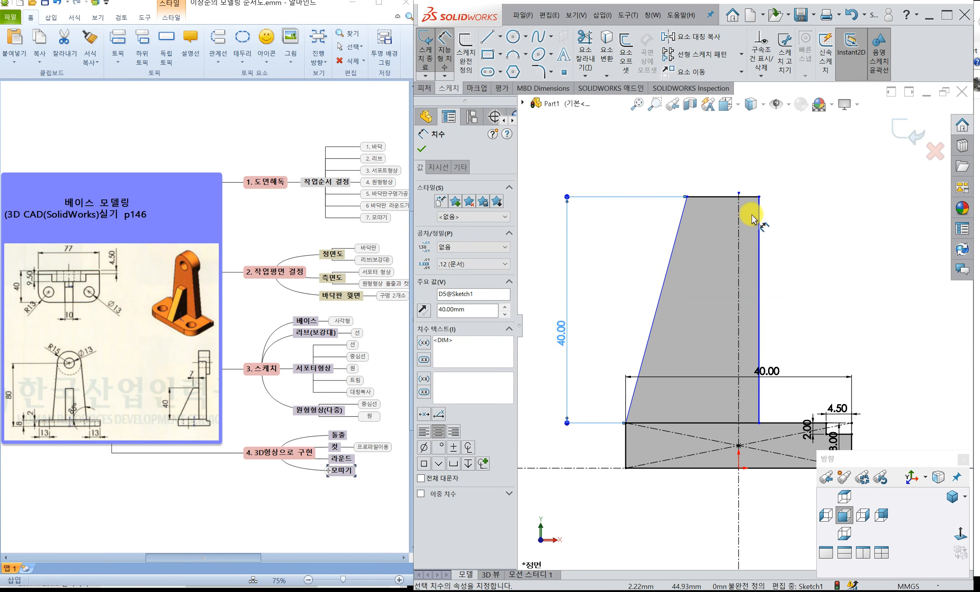
drag(760, 203, 689, 197)
click(713, 177)
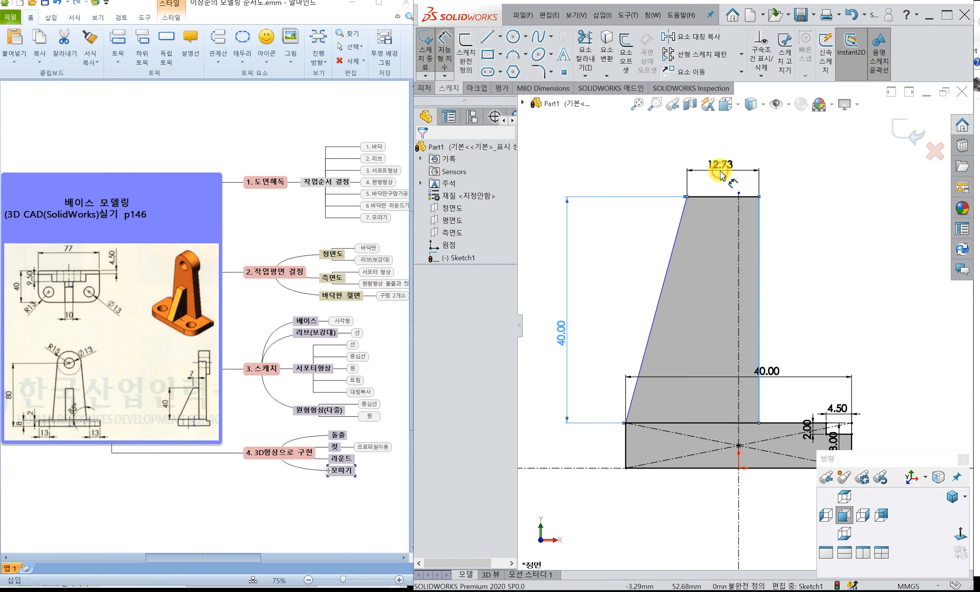
click(714, 167)
text(7)
key(Return)
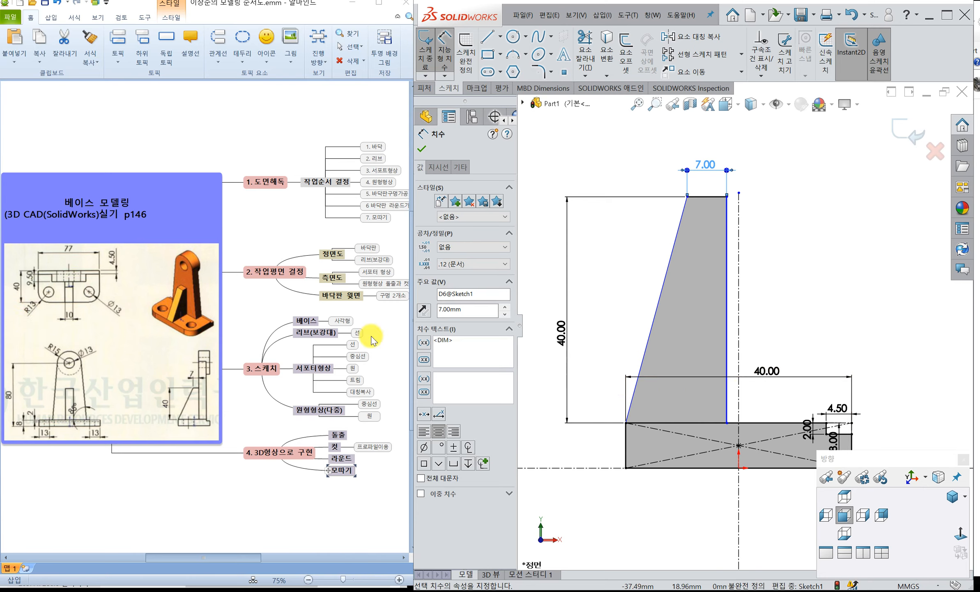
Step: Dimension the distance from the base's right edge to the rib's vertical edge as 14 mm, and exit the sketch
scroll(780, 485, up, 1)
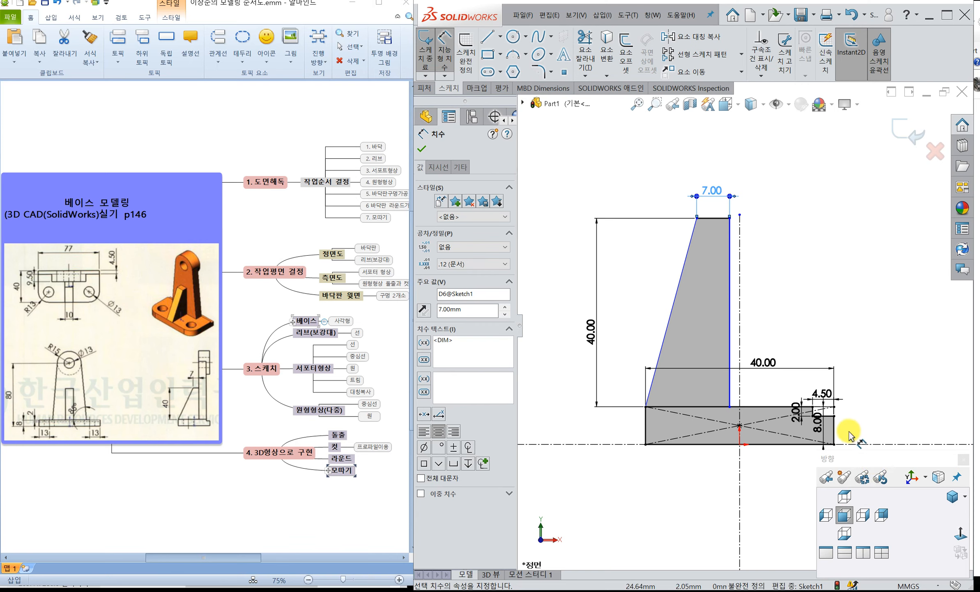
click(836, 428)
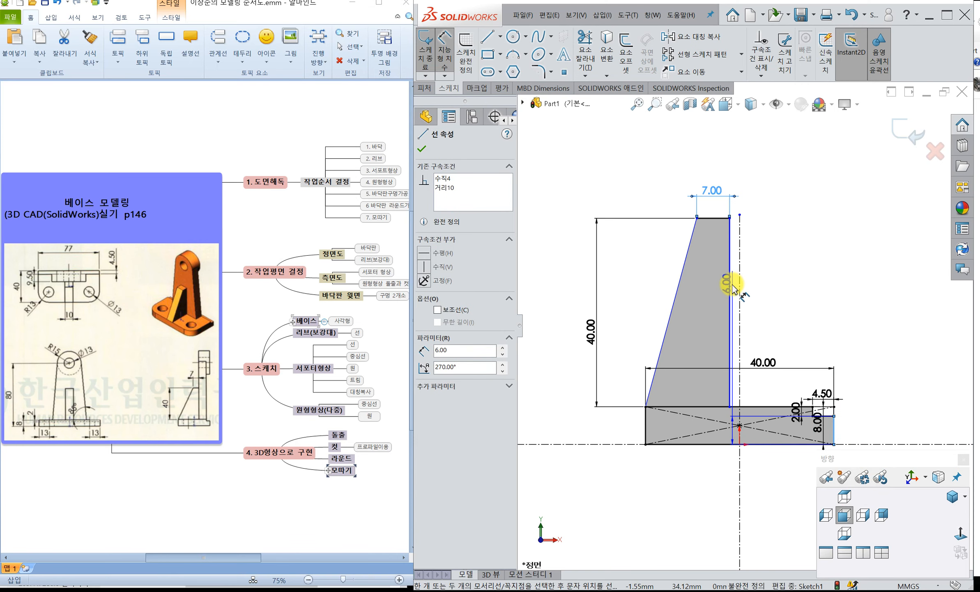
click(729, 289)
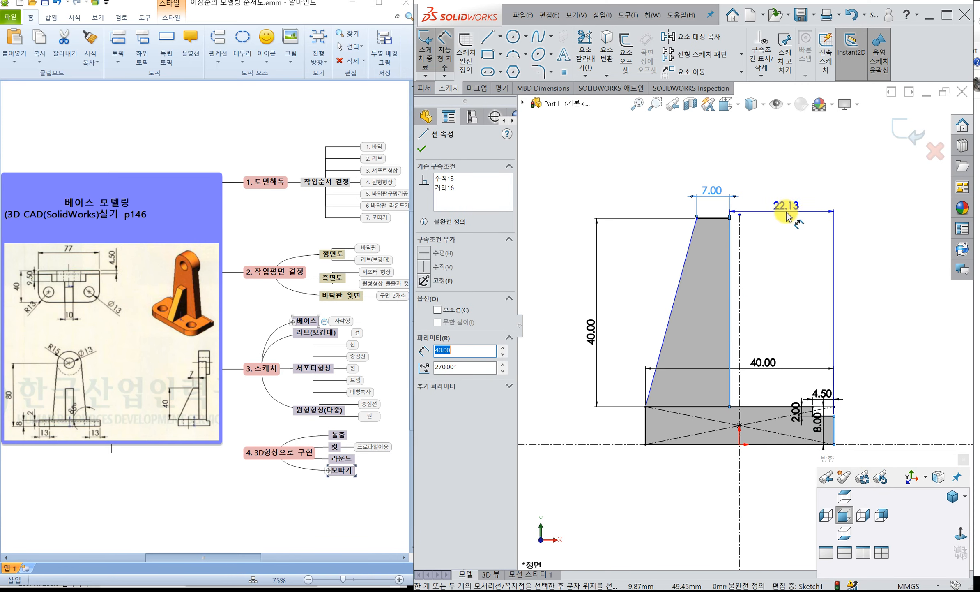
click(789, 226)
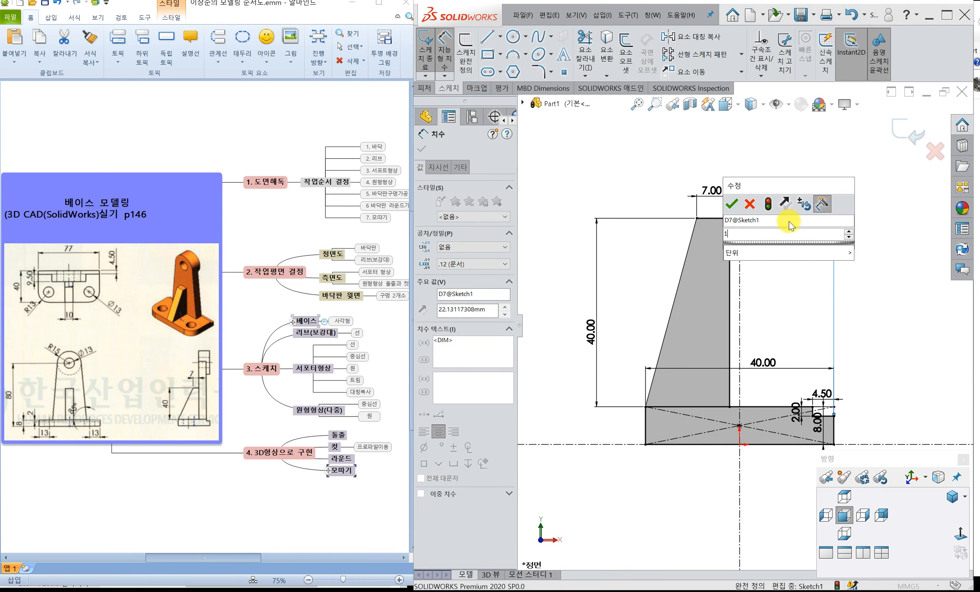
text(14)
key(Return)
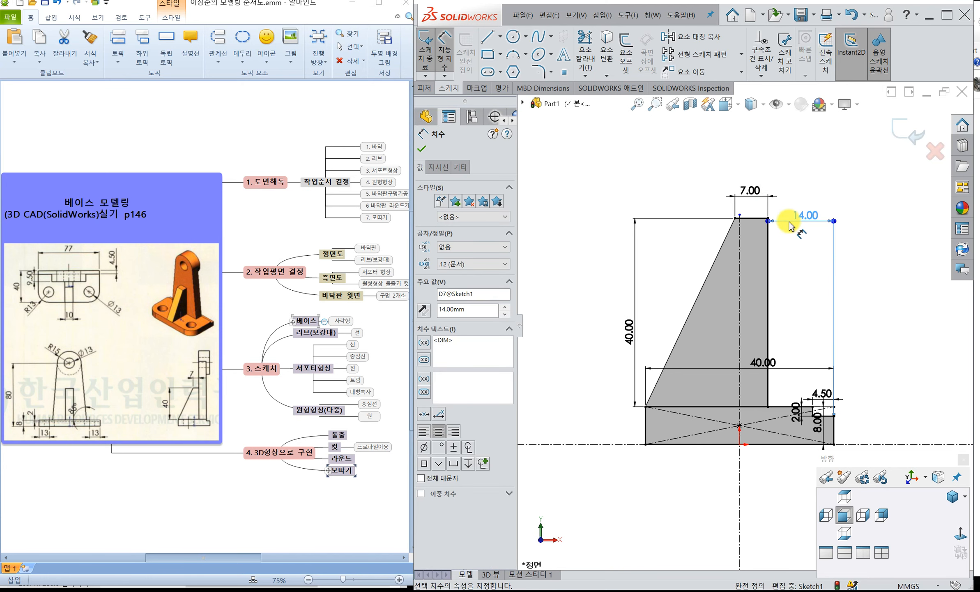
click(834, 220)
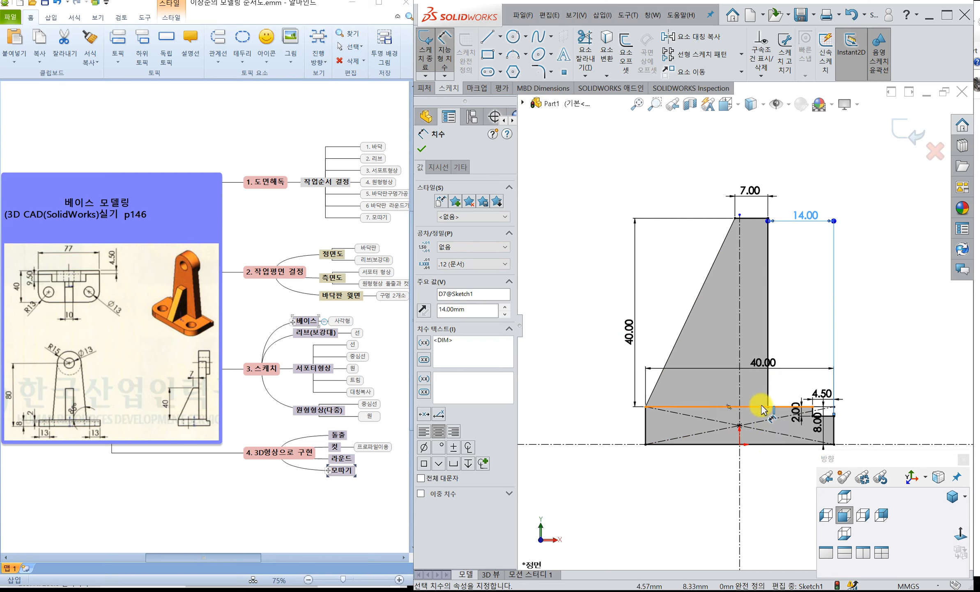
click(898, 130)
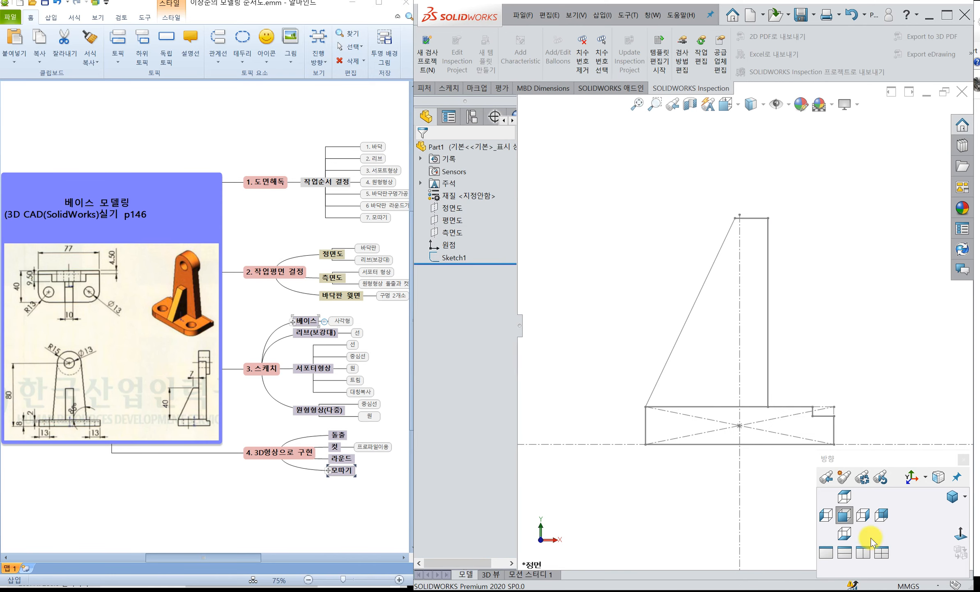
Step: Extrude the notched base profile as a boss with the Mid Plane end condition and a depth of 77 mm
click(952, 497)
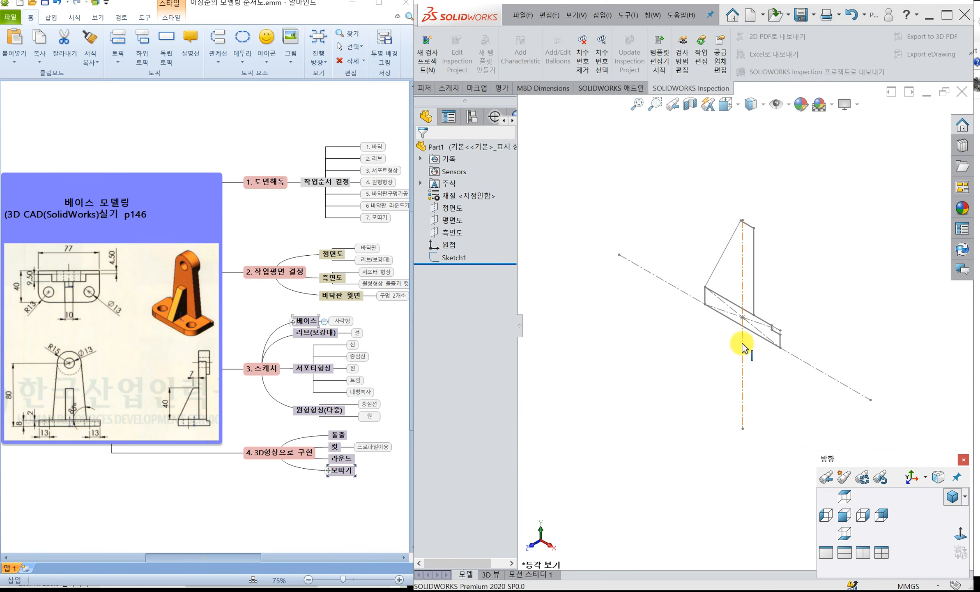
scroll(760, 296, down, 4)
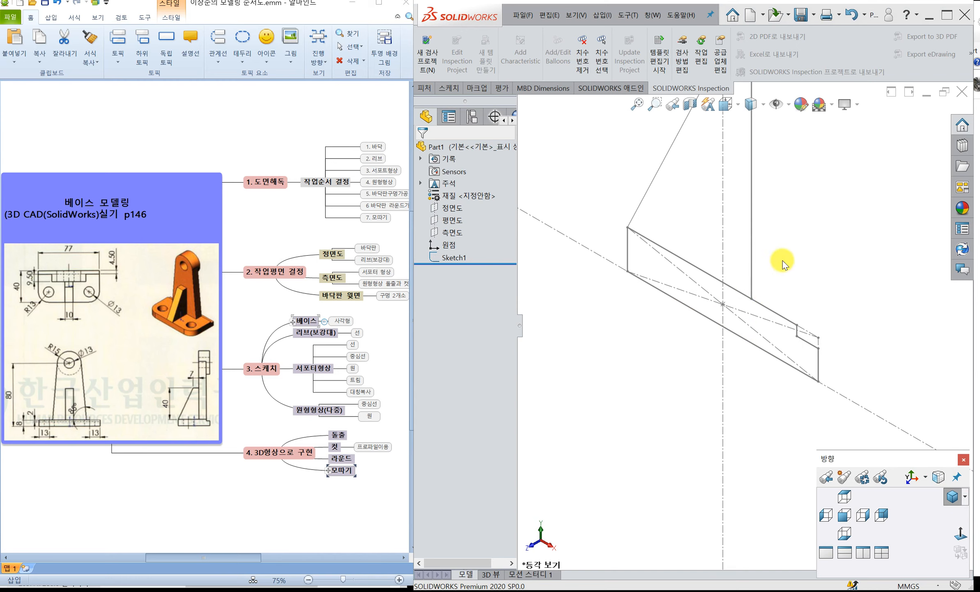
scroll(782, 262, up, 3)
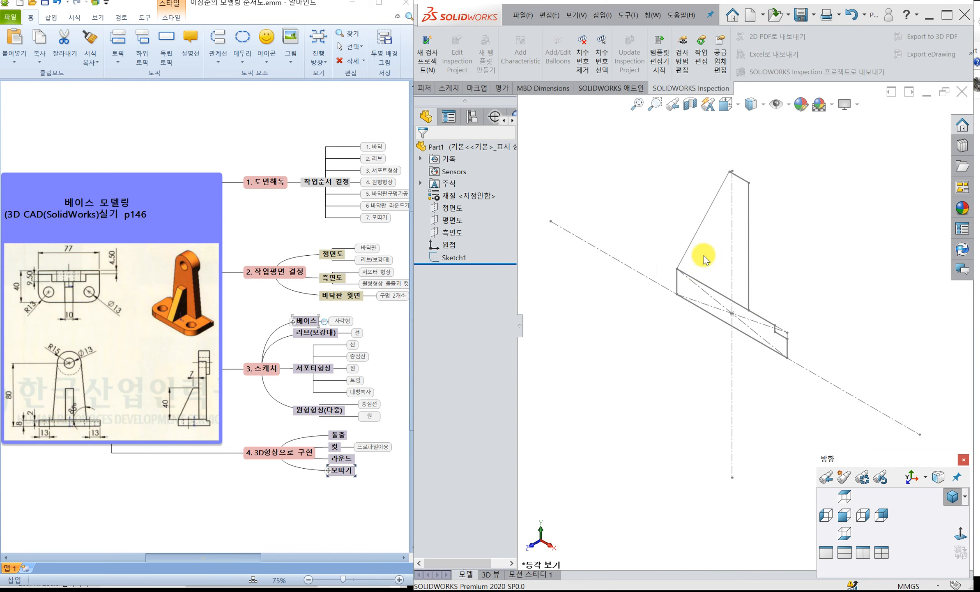
click(425, 88)
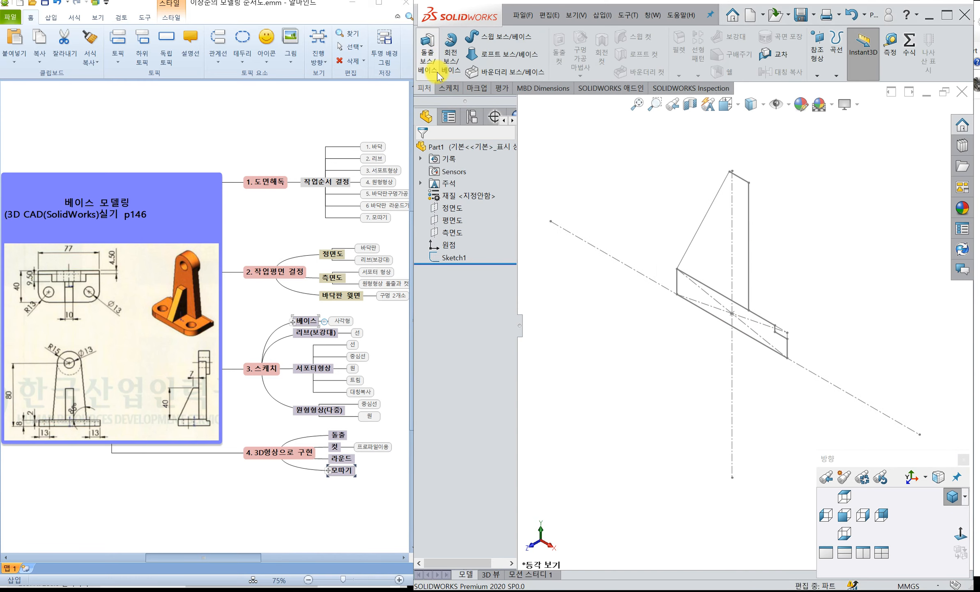
click(426, 47)
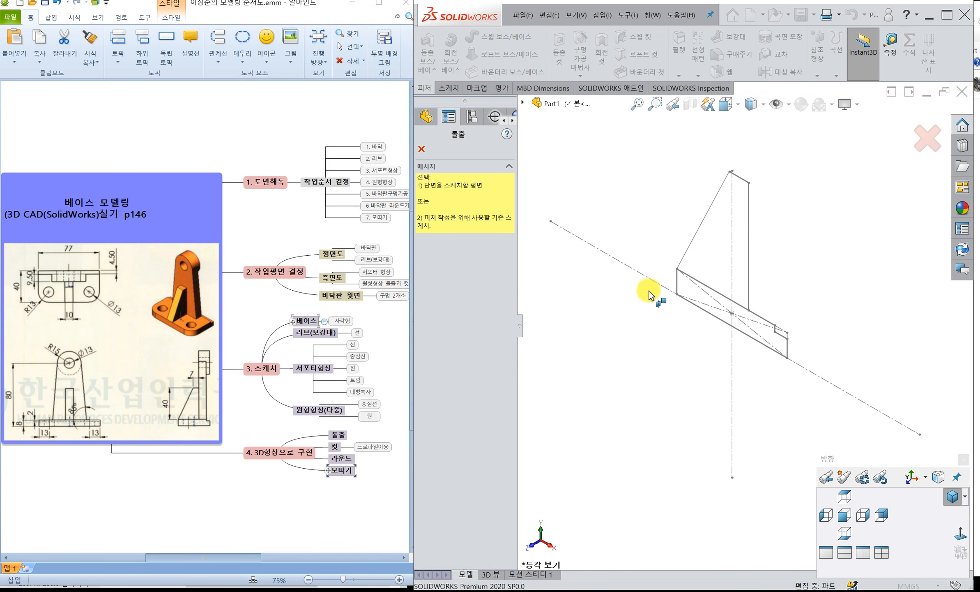
click(677, 288)
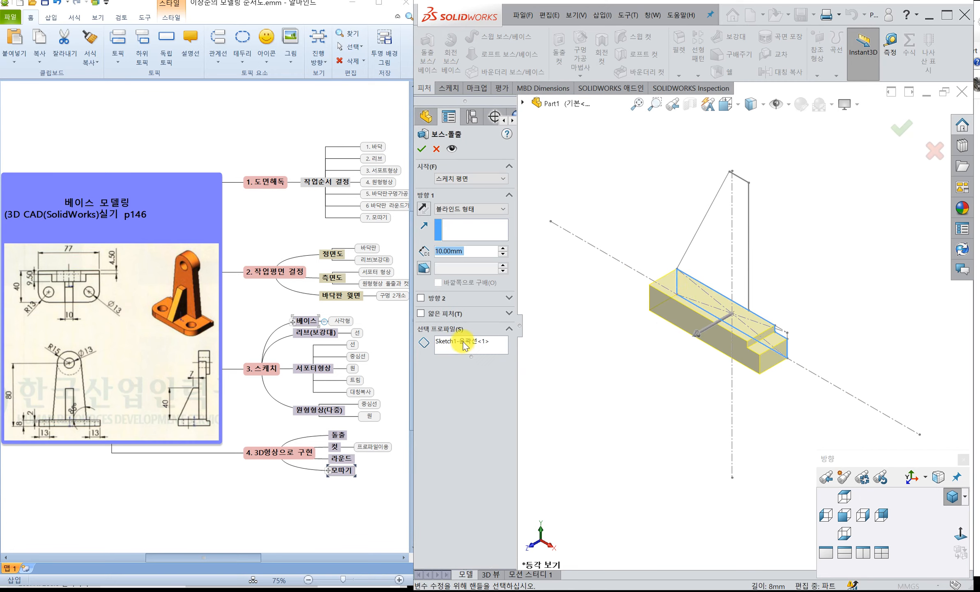
click(464, 342)
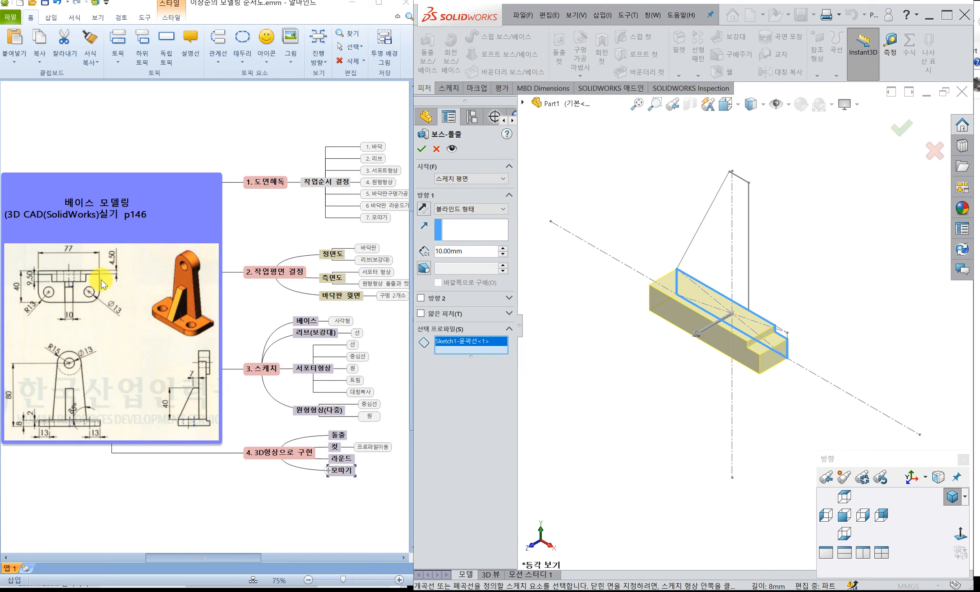
click(499, 208)
click(486, 259)
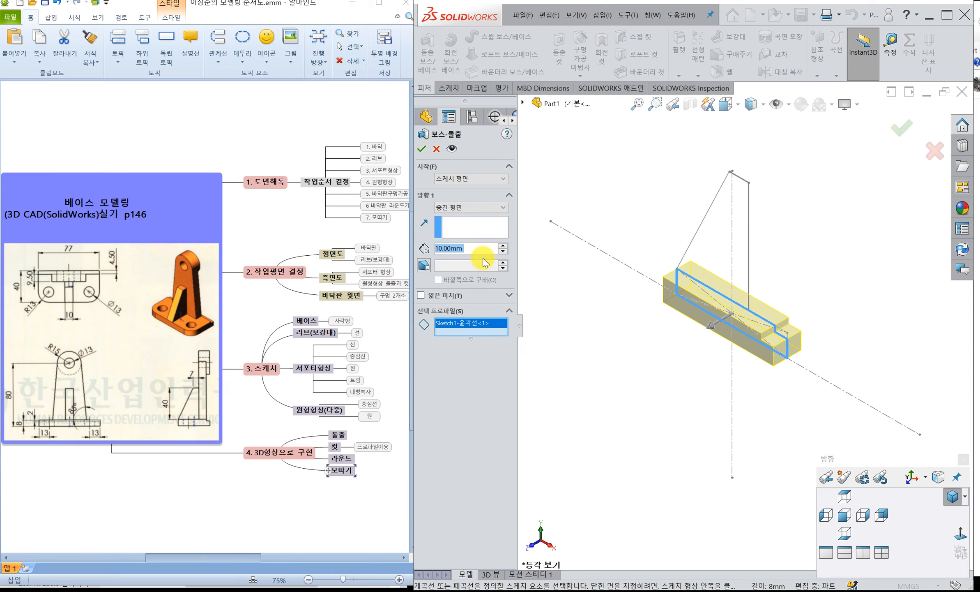
text(77)
key(Return)
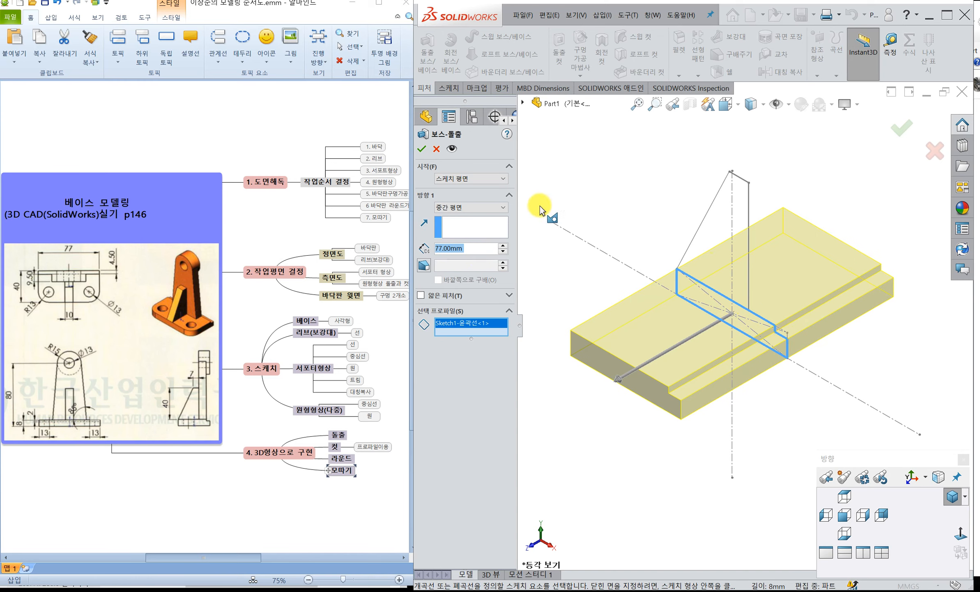
click(426, 151)
click(640, 231)
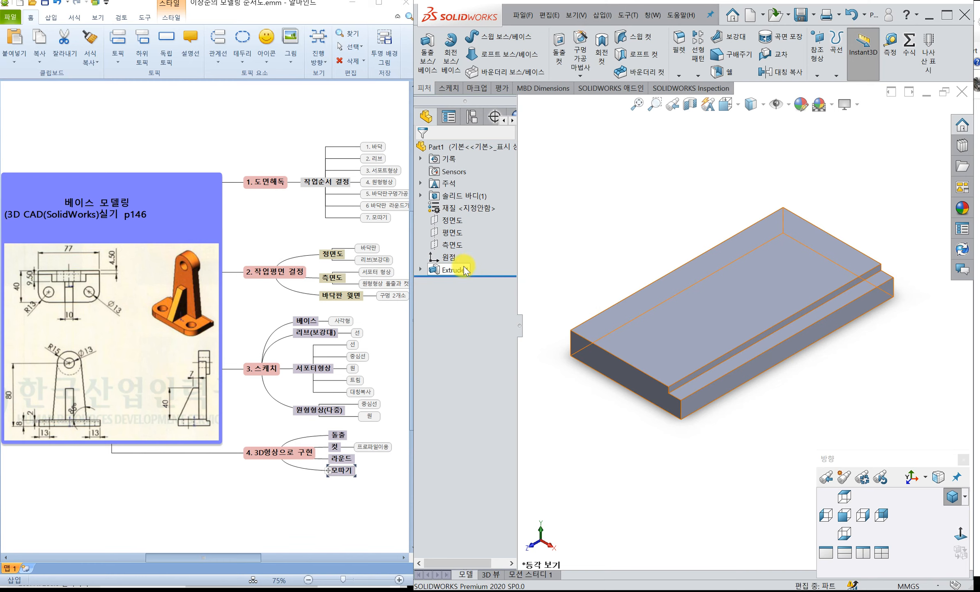
Step: Show the profile sketch absorbed in the base extrusion so its rib contour can be reused
click(421, 270)
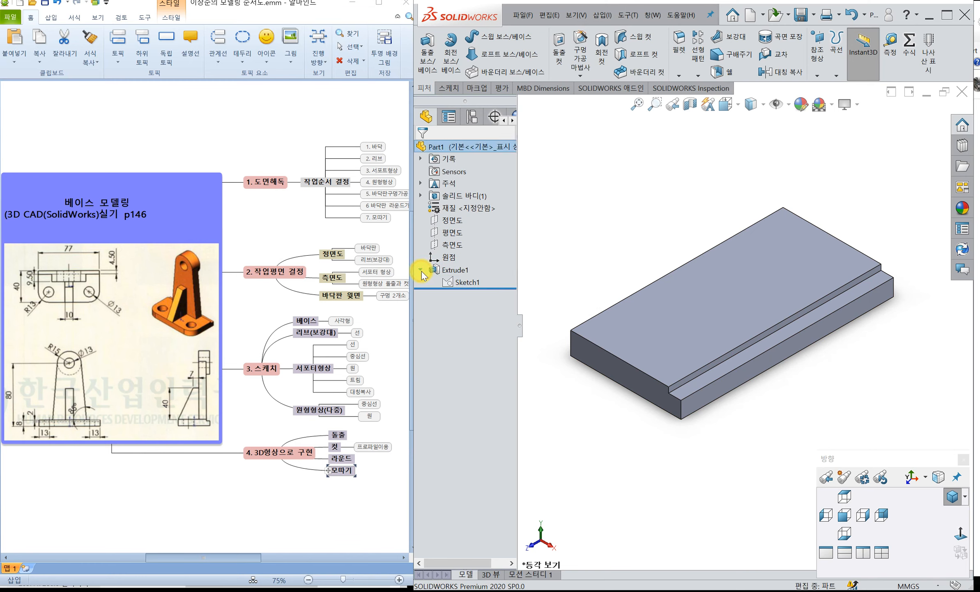
click(470, 287)
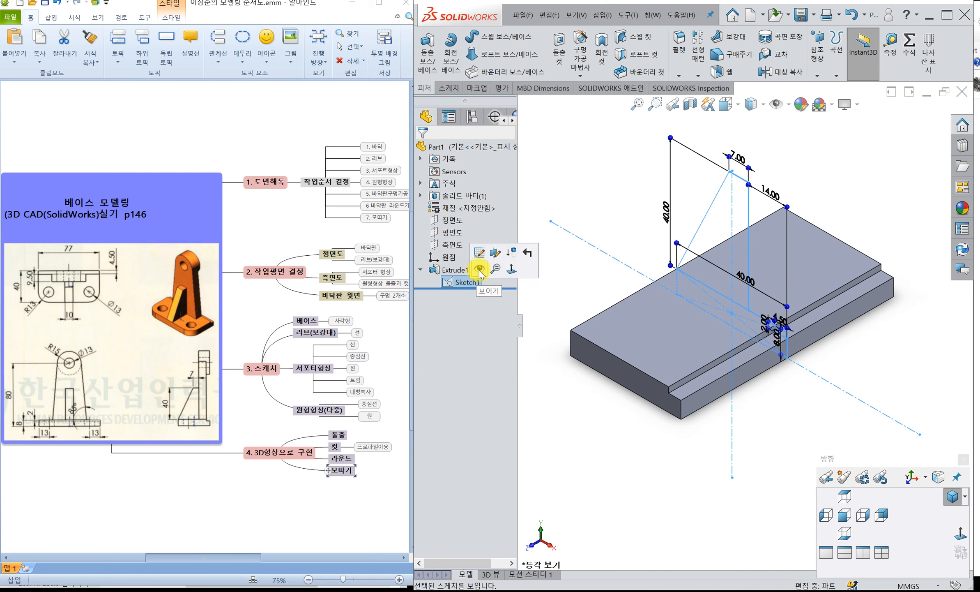
click(479, 269)
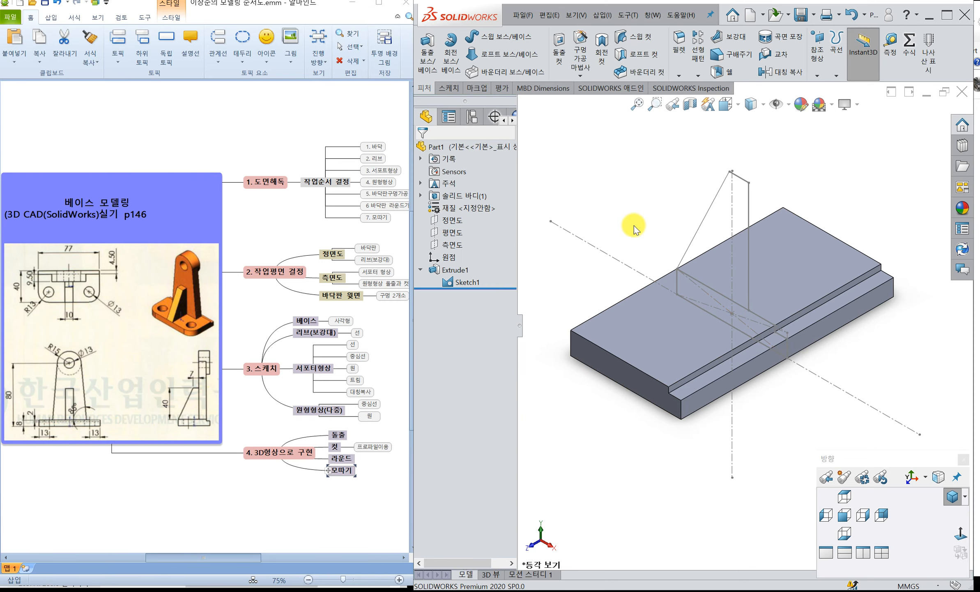
Step: Extrude the rib contour of the shown sketch as a boss, Mid Plane, 10 mm thick, merged with the base
click(428, 49)
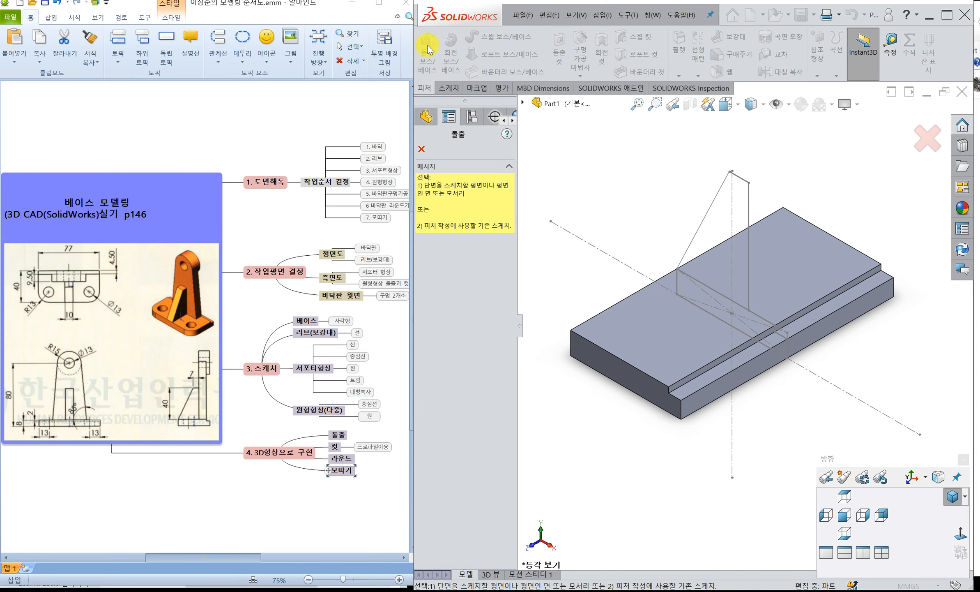
click(698, 233)
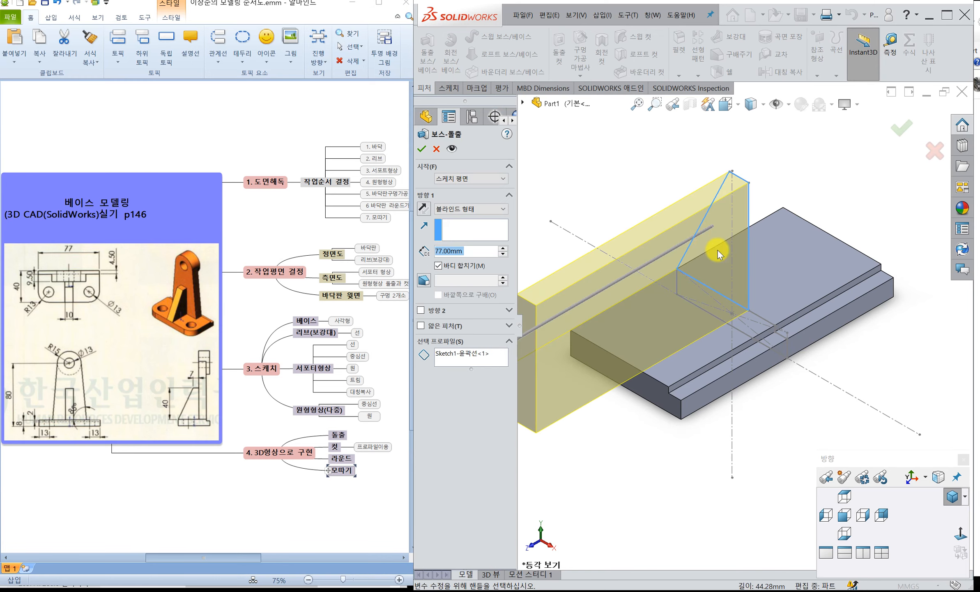
click(500, 209)
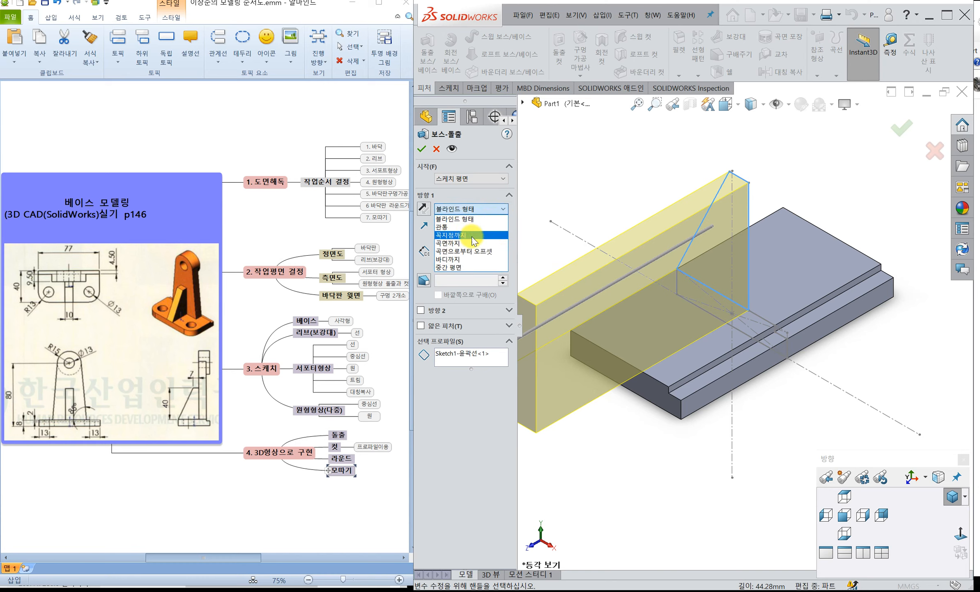
click(468, 267)
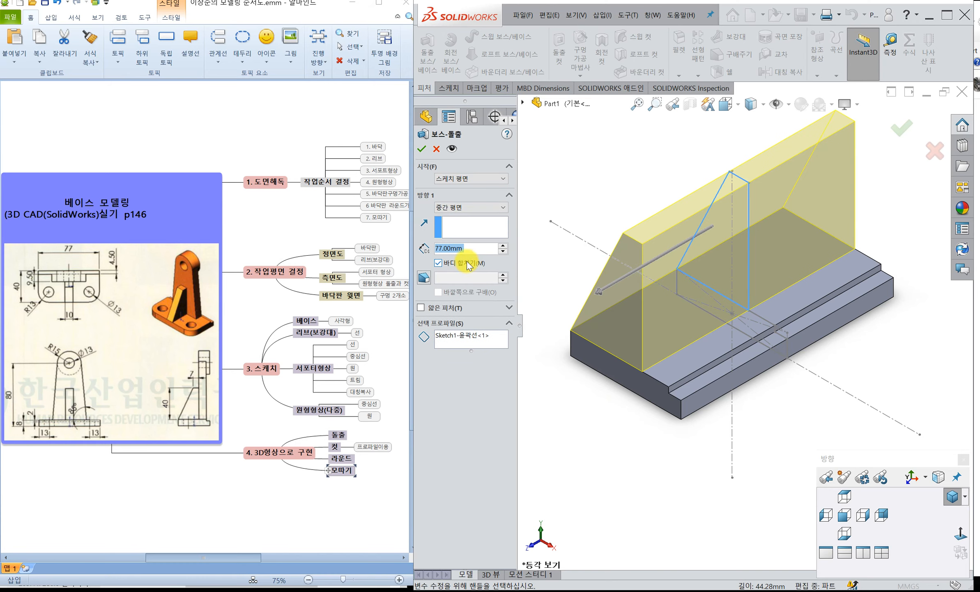
text(10)
key(Return)
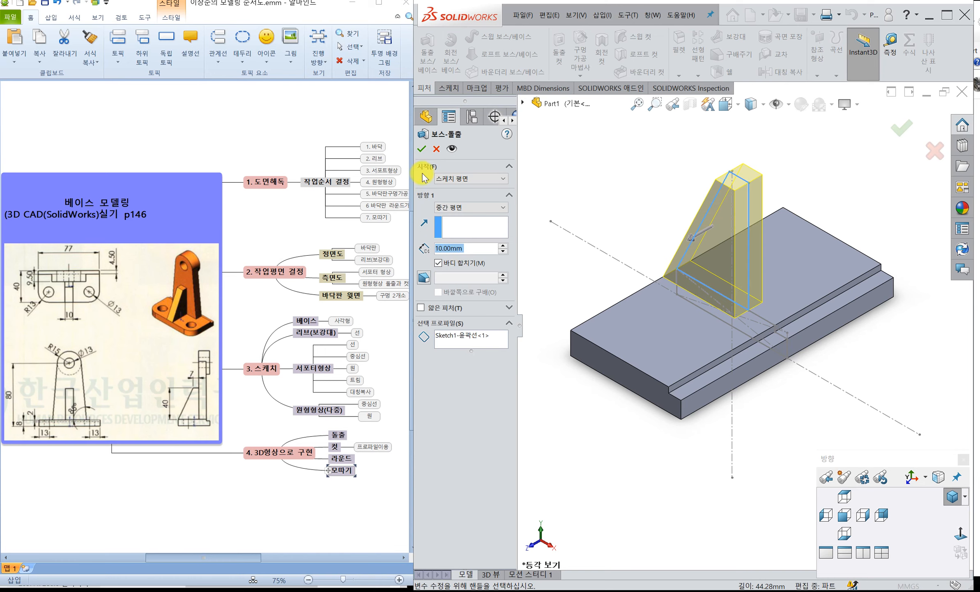
click(421, 149)
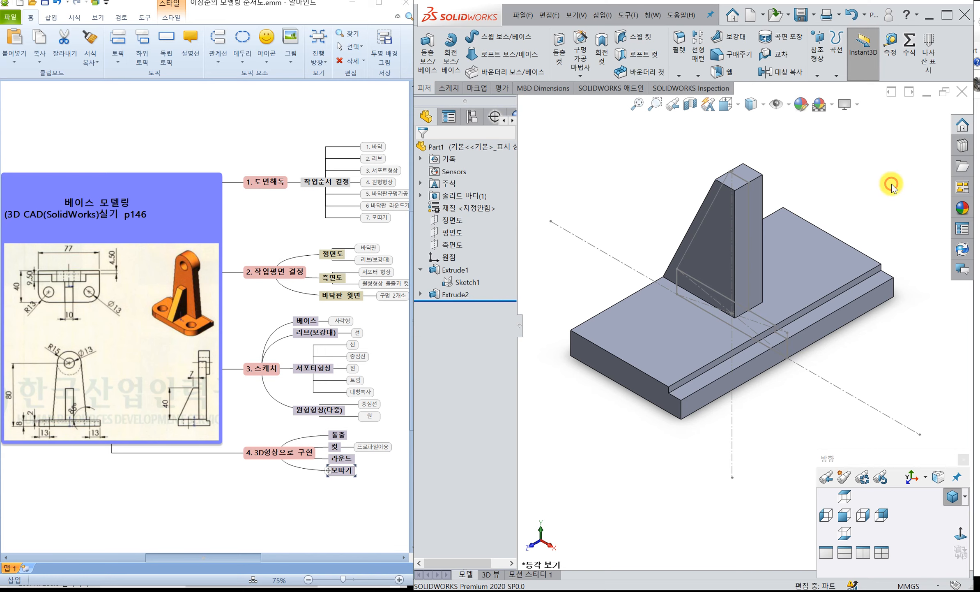
Step: Open a sketch on the rib's vertical rear face and convert the first sketch's vertical centerline into it as construction geometry
click(752, 234)
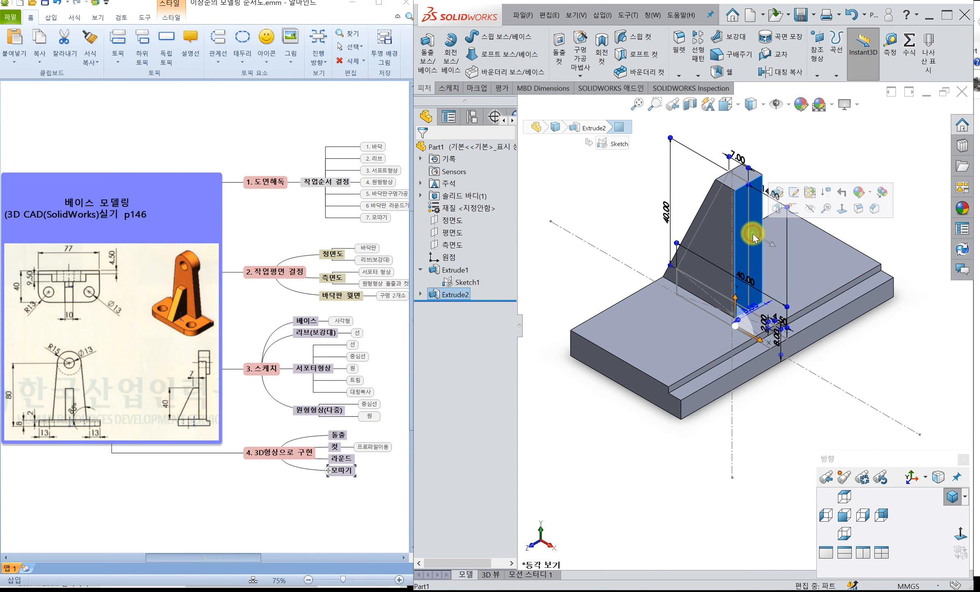
click(793, 207)
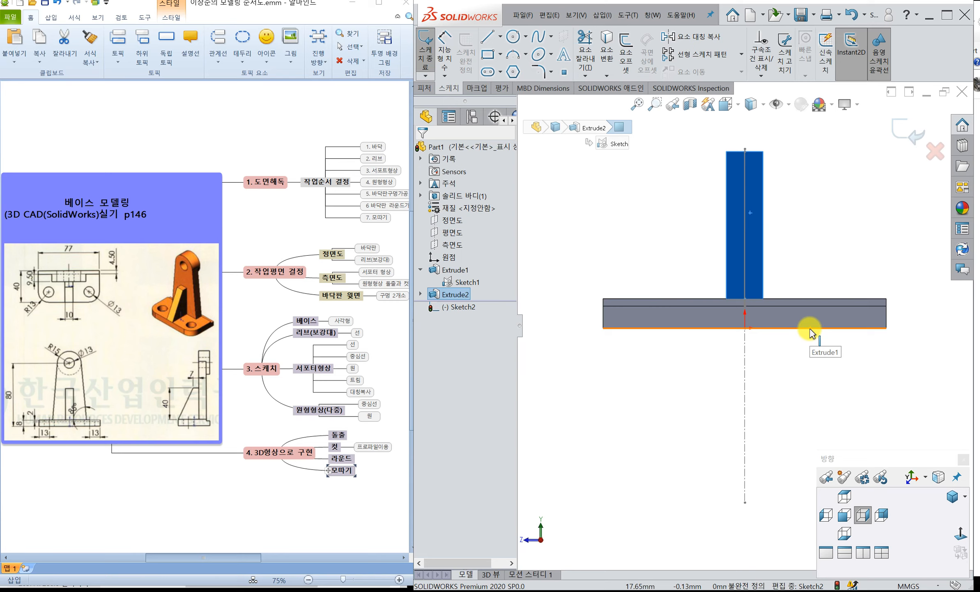
click(745, 362)
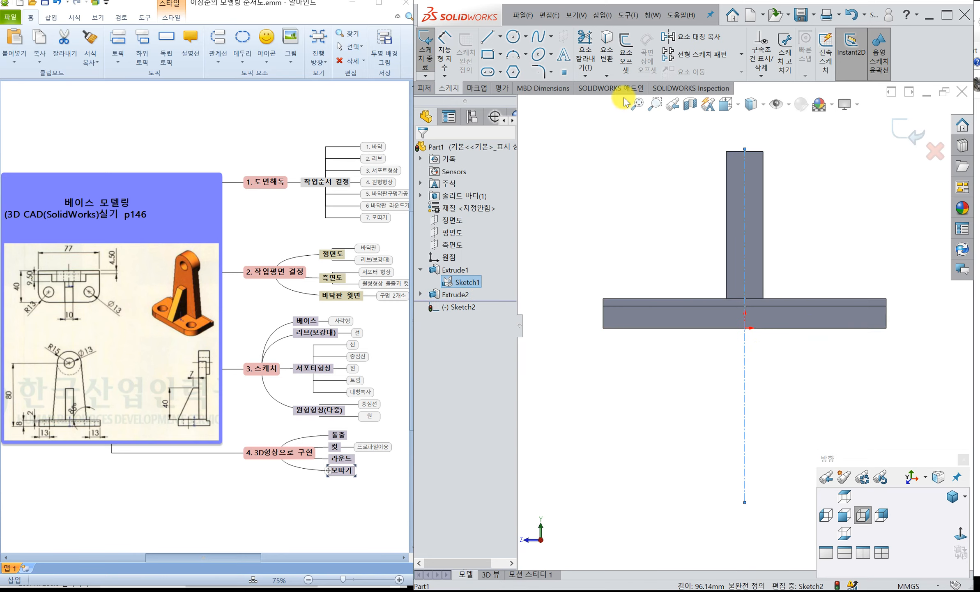
click(607, 52)
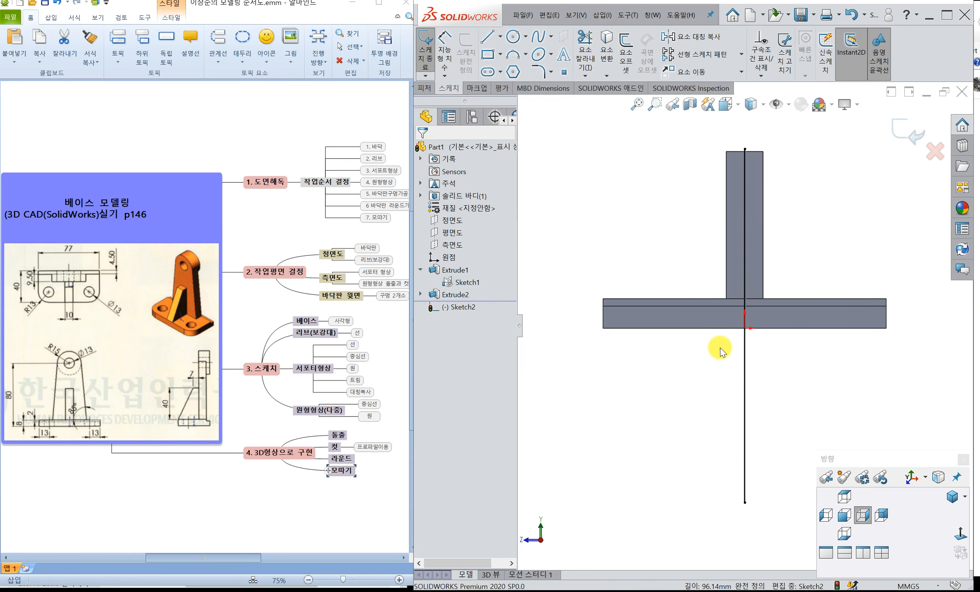
click(745, 353)
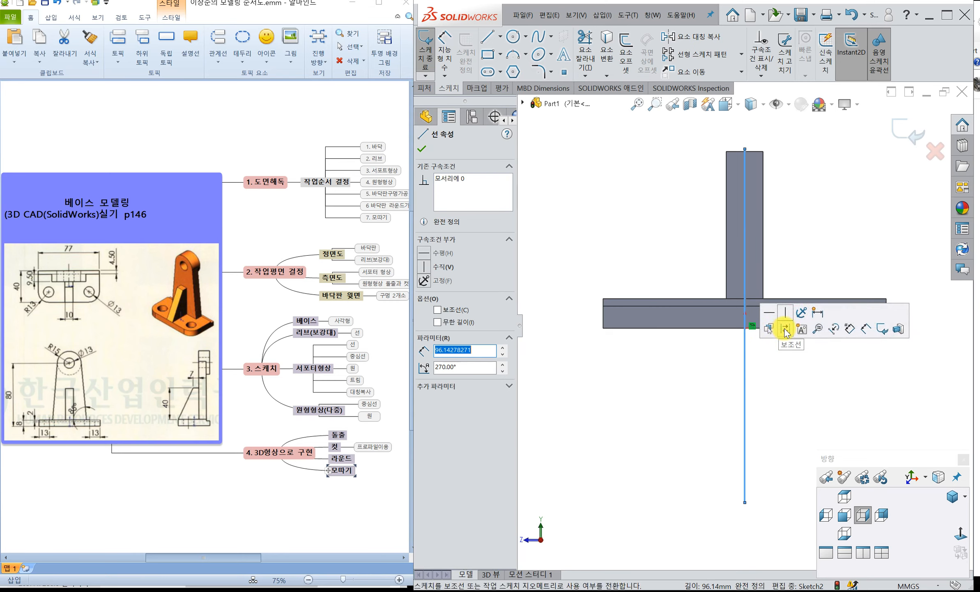
click(745, 375)
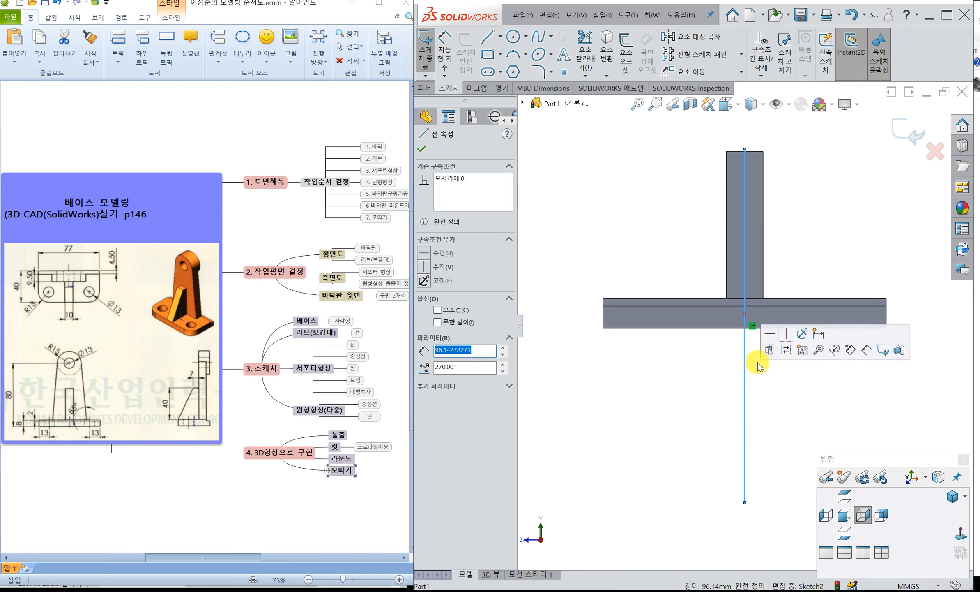
click(786, 350)
click(786, 351)
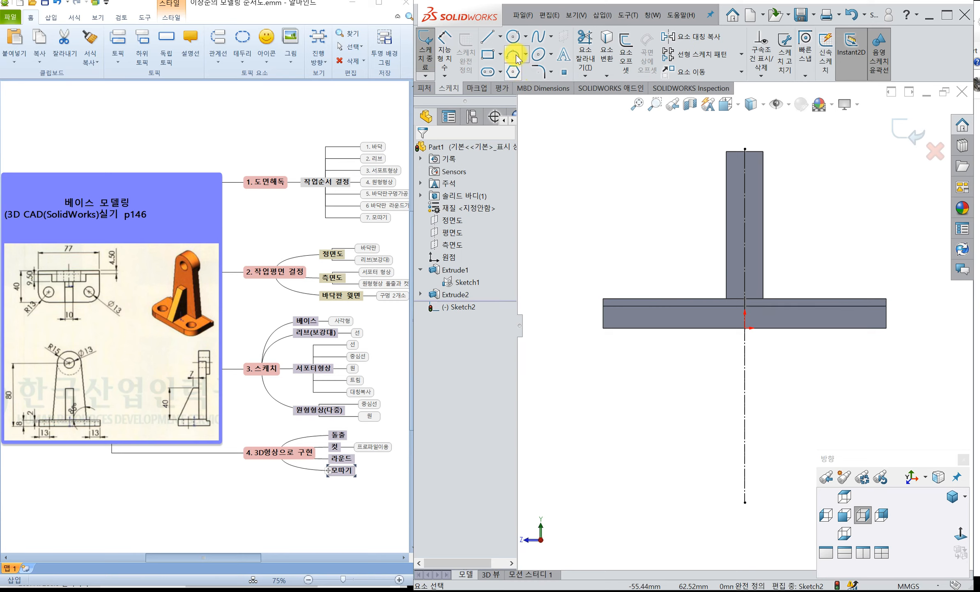
Step: Sketch two concentric circles centered on the vertical centerline near the rib's top, with radii of about 11.7 mm and 8 mm
click(513, 38)
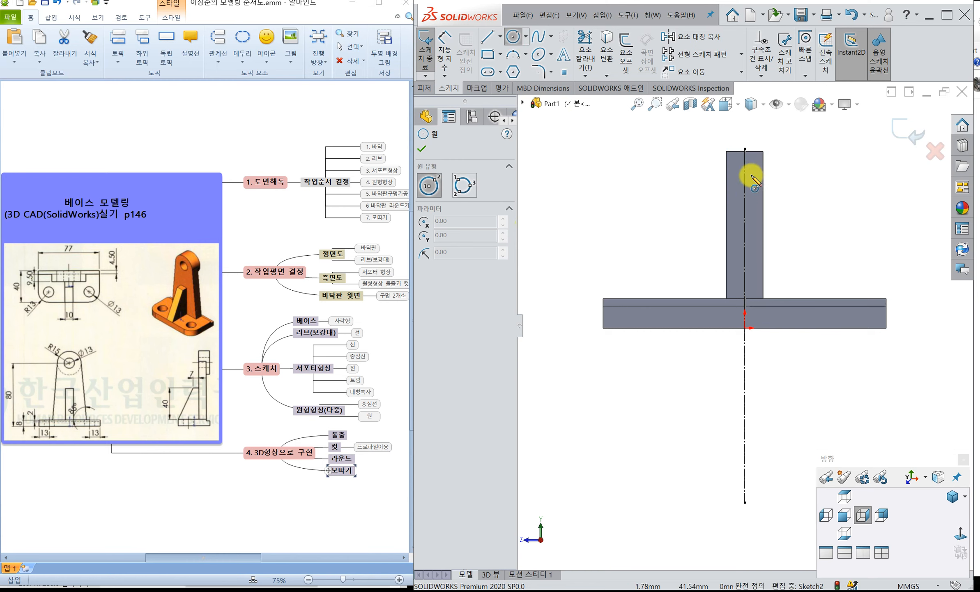
drag(745, 176, 785, 193)
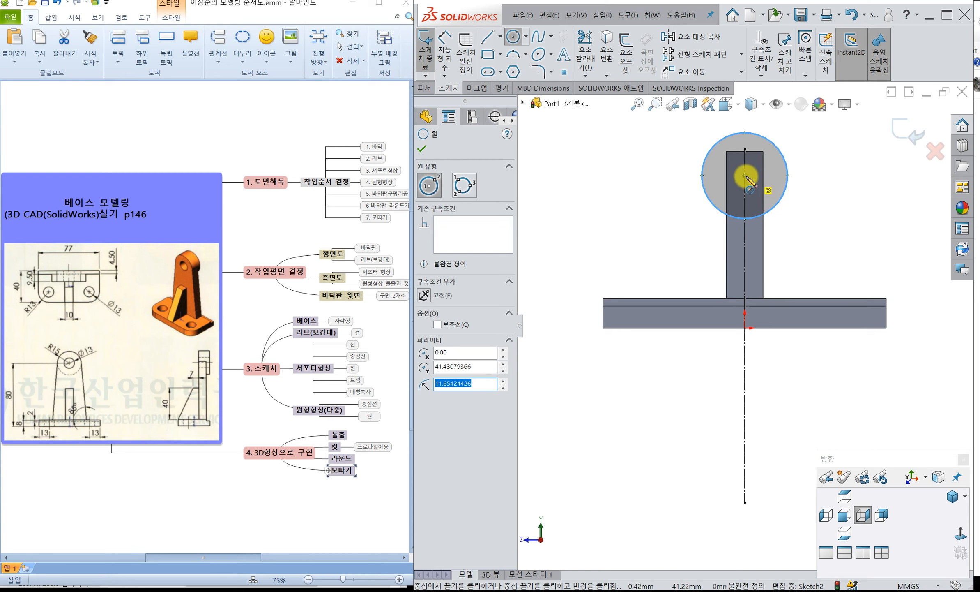
drag(746, 177, 772, 191)
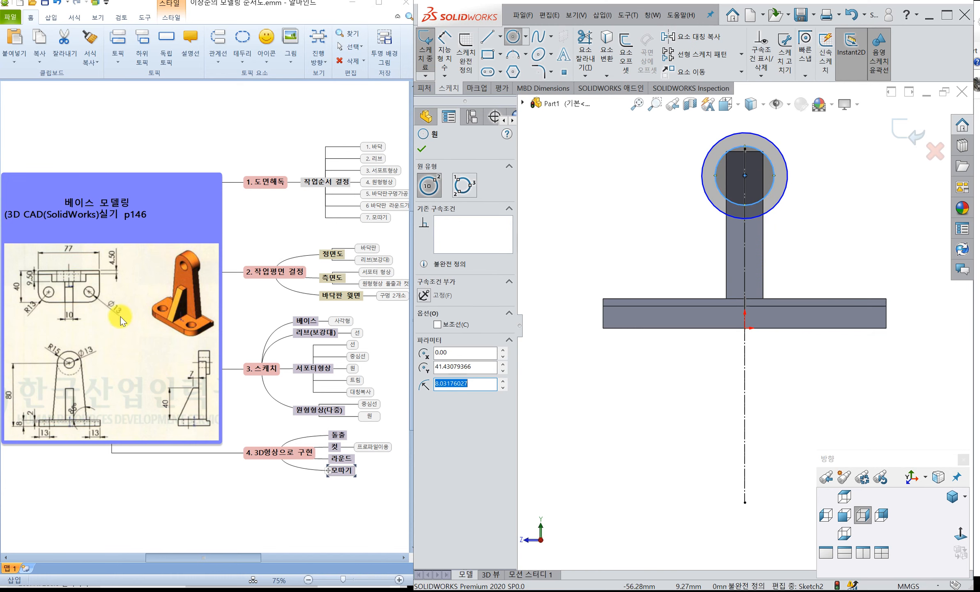
Step: Dimension the circles' center height from the base's bottom edge and set it to 80 mm
click(448, 49)
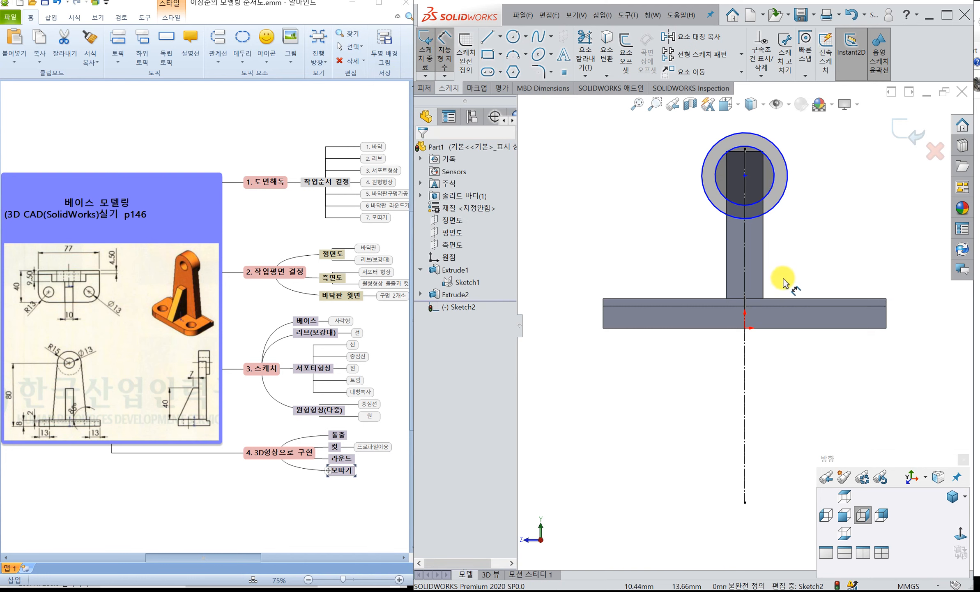
click(790, 329)
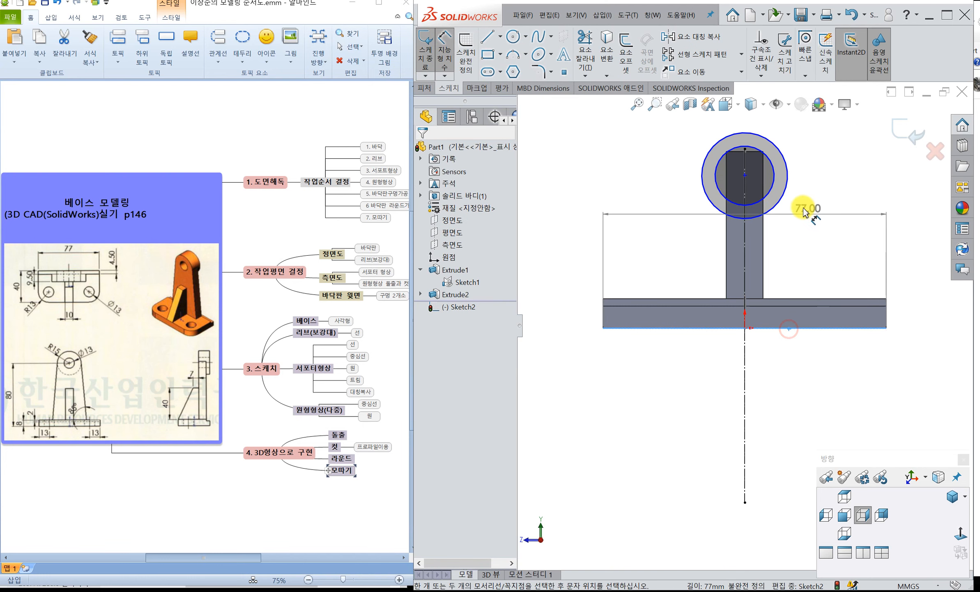
click(745, 175)
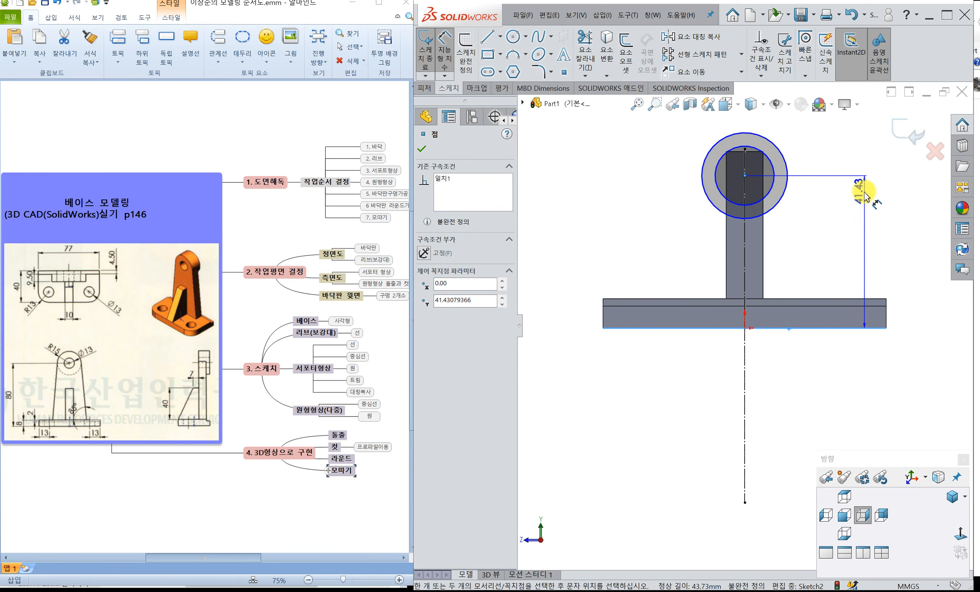
click(870, 192)
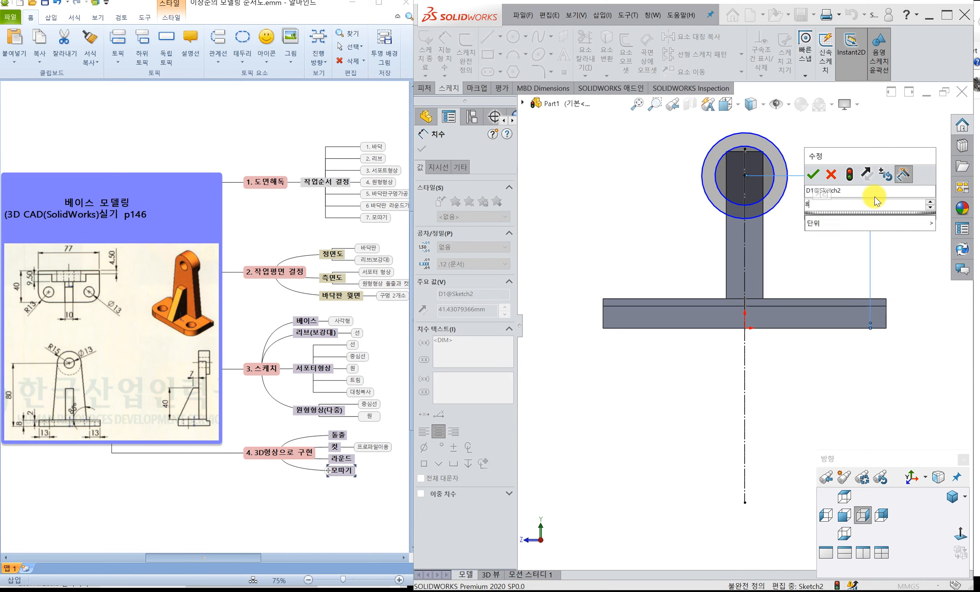
key(Return)
text(80)
key(Return)
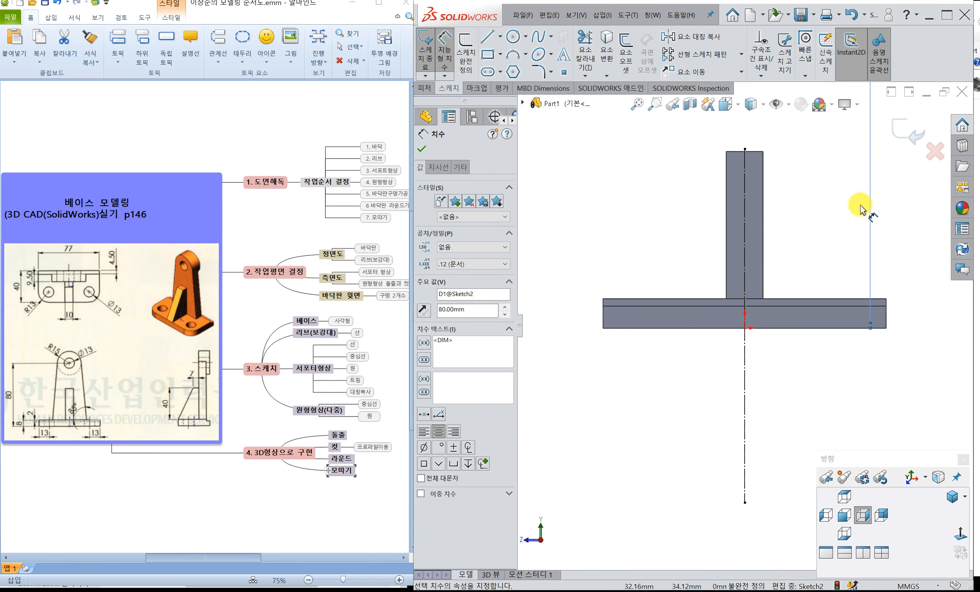
scroll(809, 258, up, 3)
scroll(754, 135, down, 3)
scroll(755, 135, down, 4)
scroll(754, 134, up, 1)
scroll(751, 158, up, 2)
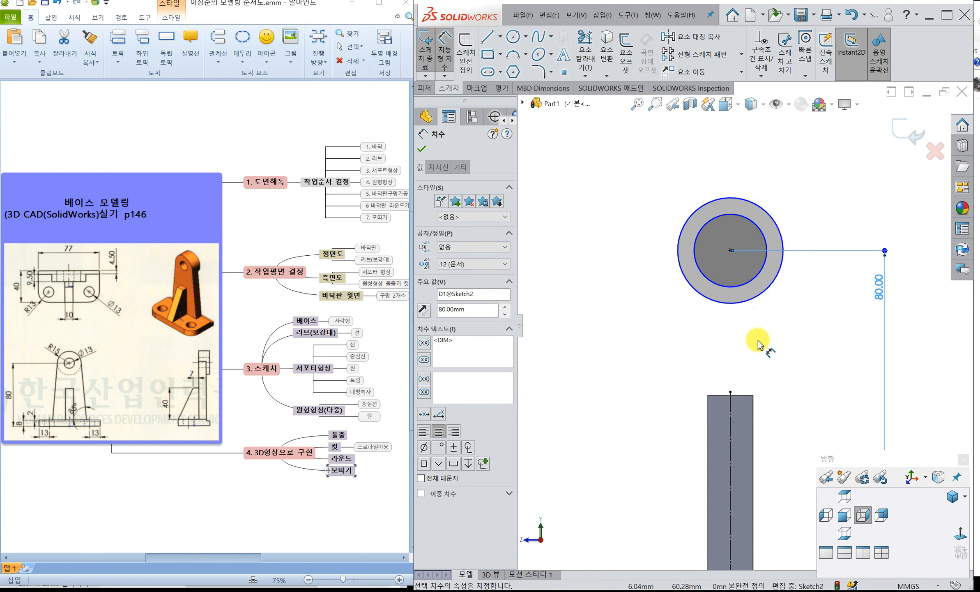
Step: Sketch the support's half outline from an outer-circle tangent about 76 mm long to the base and centerline, closing at the circles' center with a construction line
scroll(761, 345, up, 3)
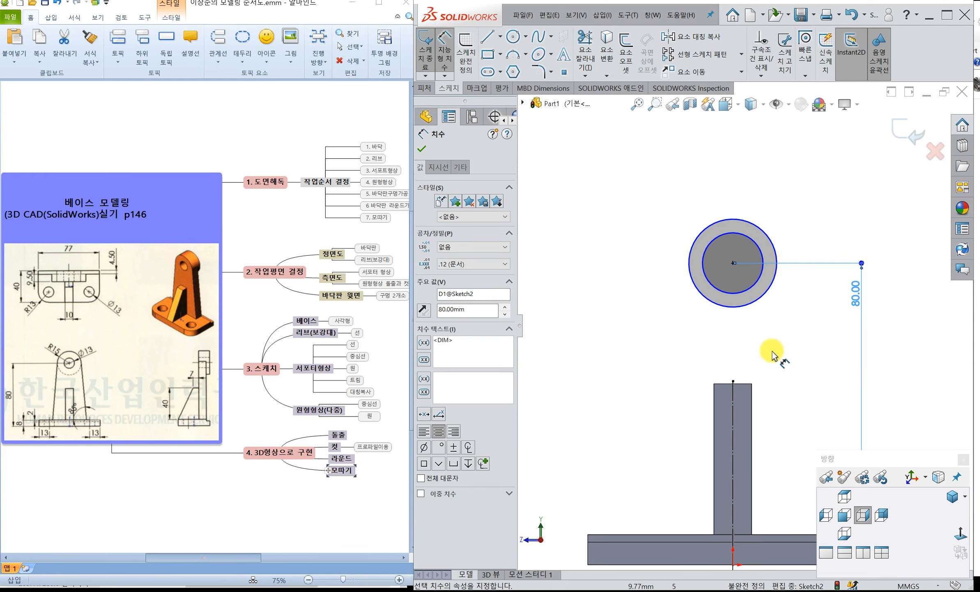
scroll(780, 361, down, 1)
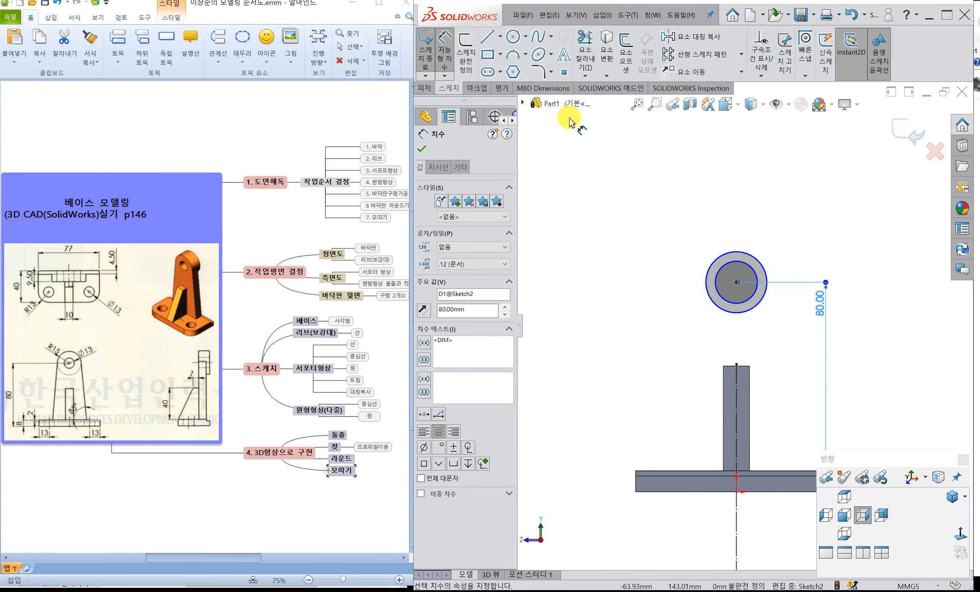
click(492, 38)
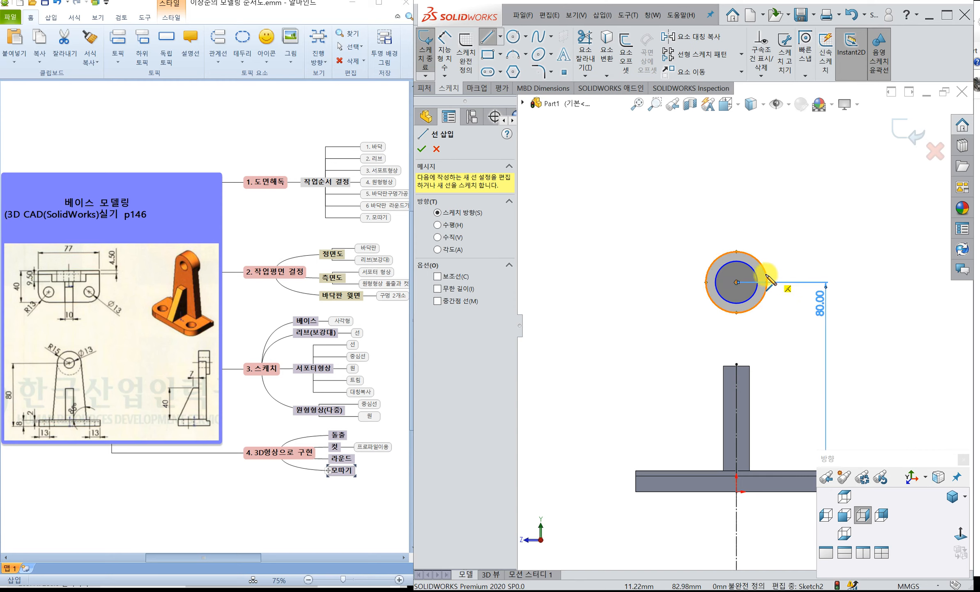
scroll(781, 386, down, 2)
scroll(695, 302, up, 1)
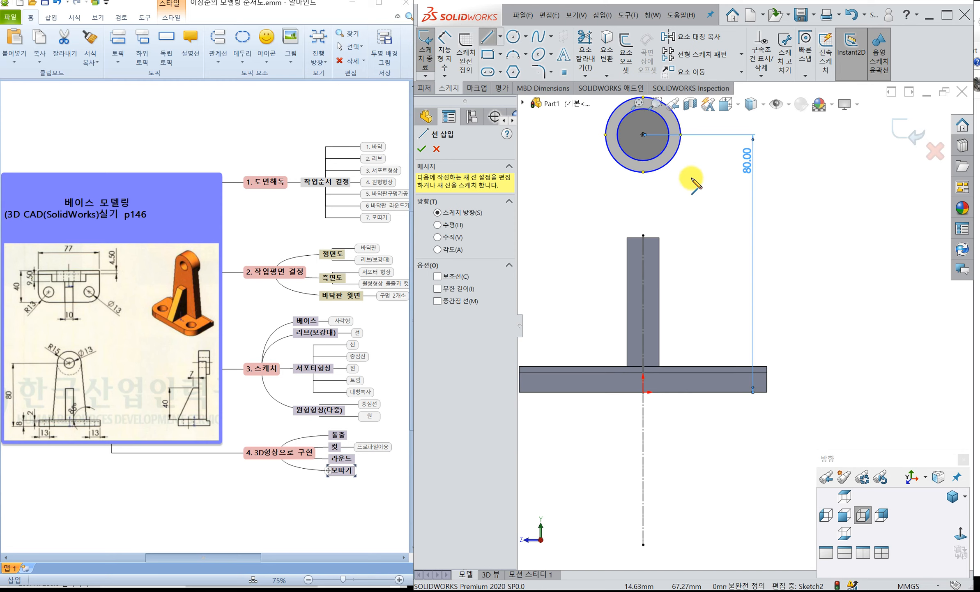
click(678, 122)
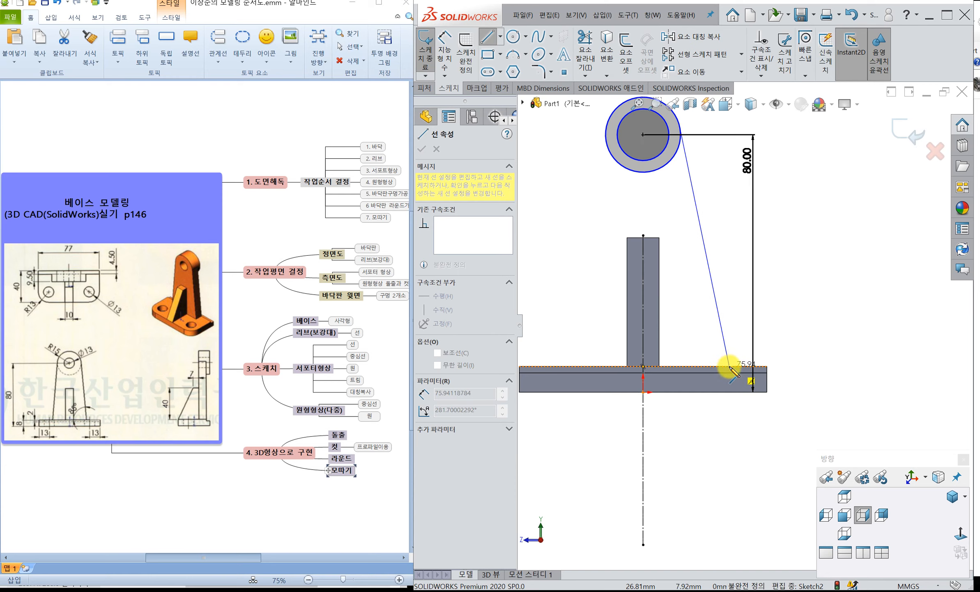
click(730, 366)
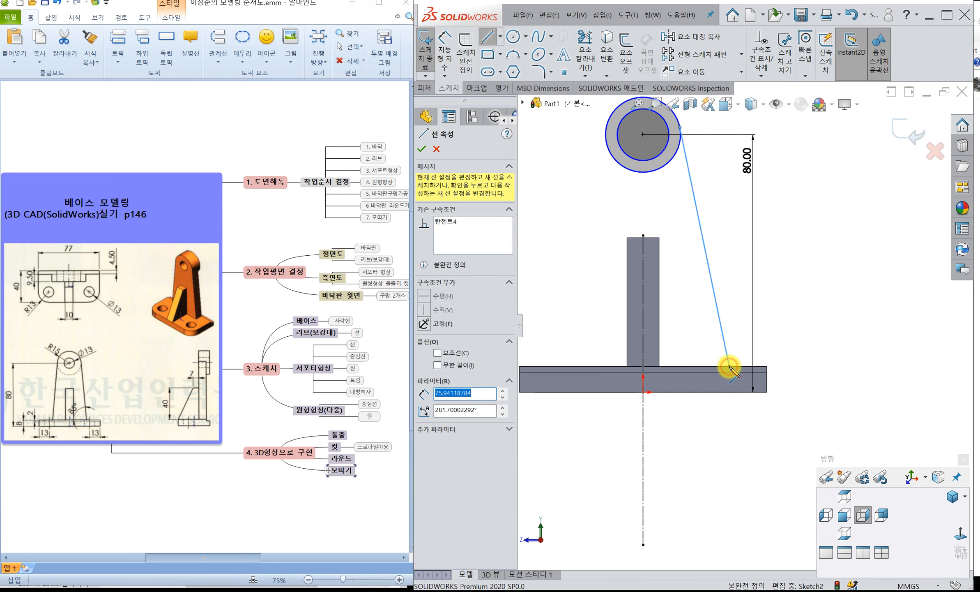
click(643, 366)
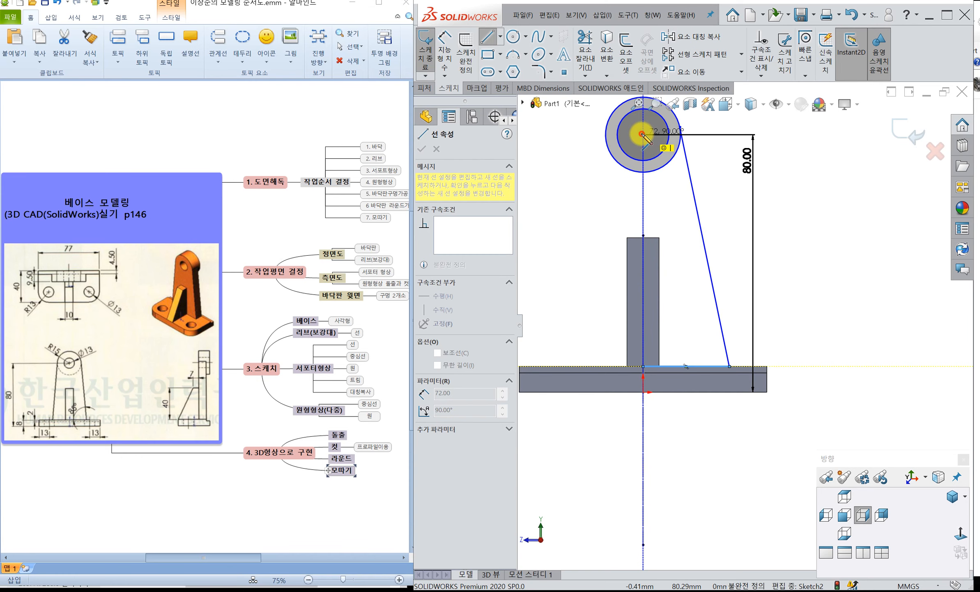
double_click(643, 134)
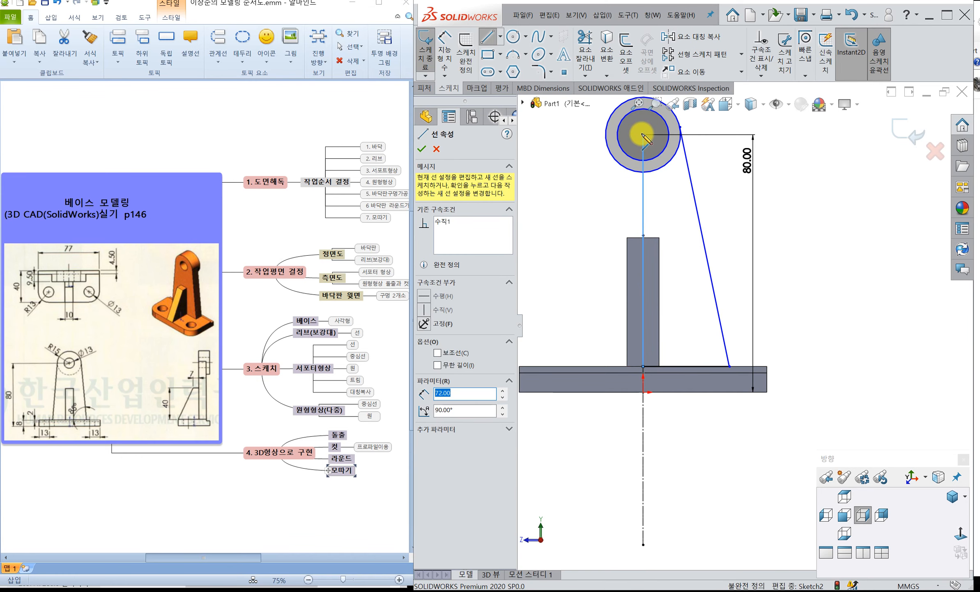
key(Escape)
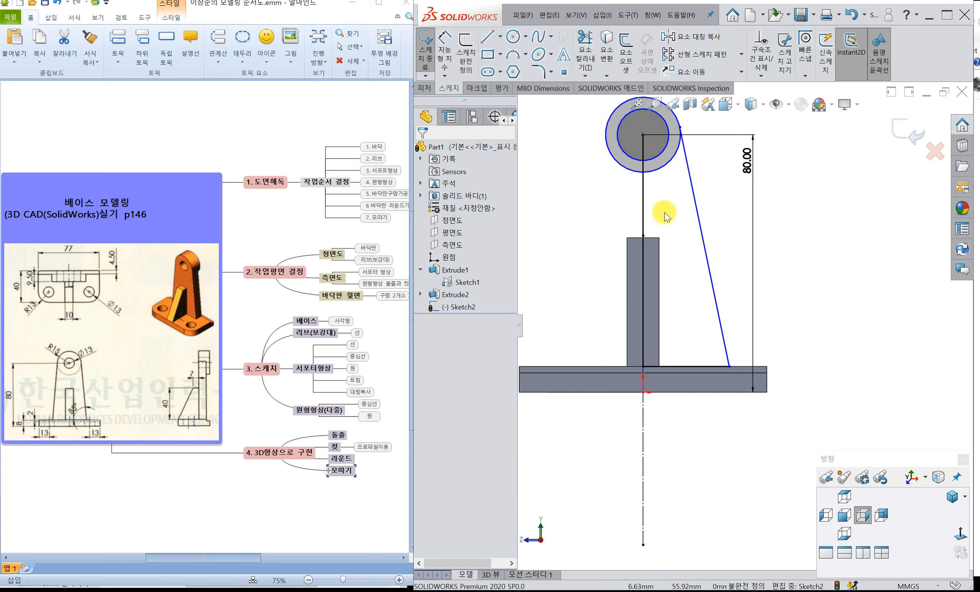
click(643, 203)
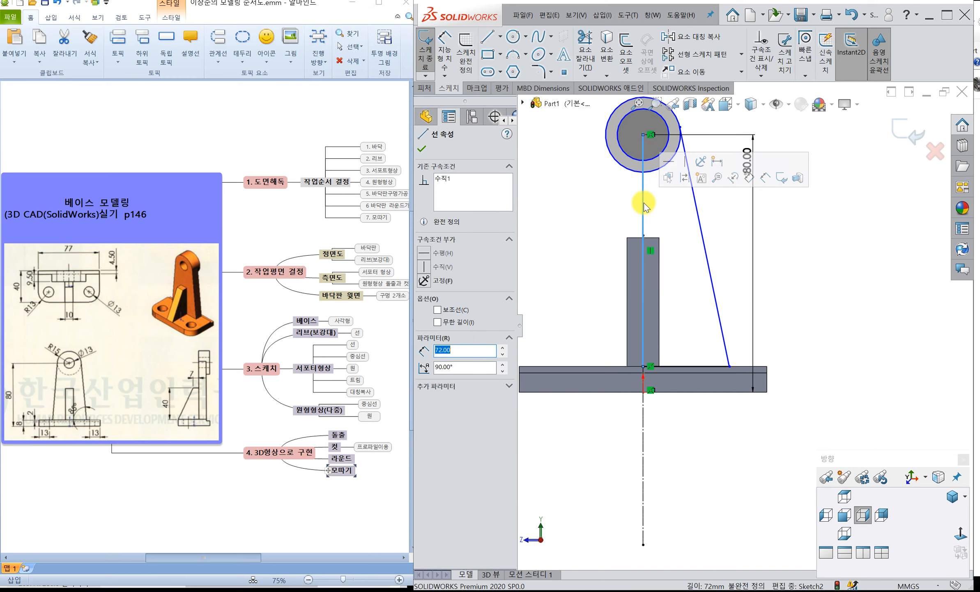
click(685, 179)
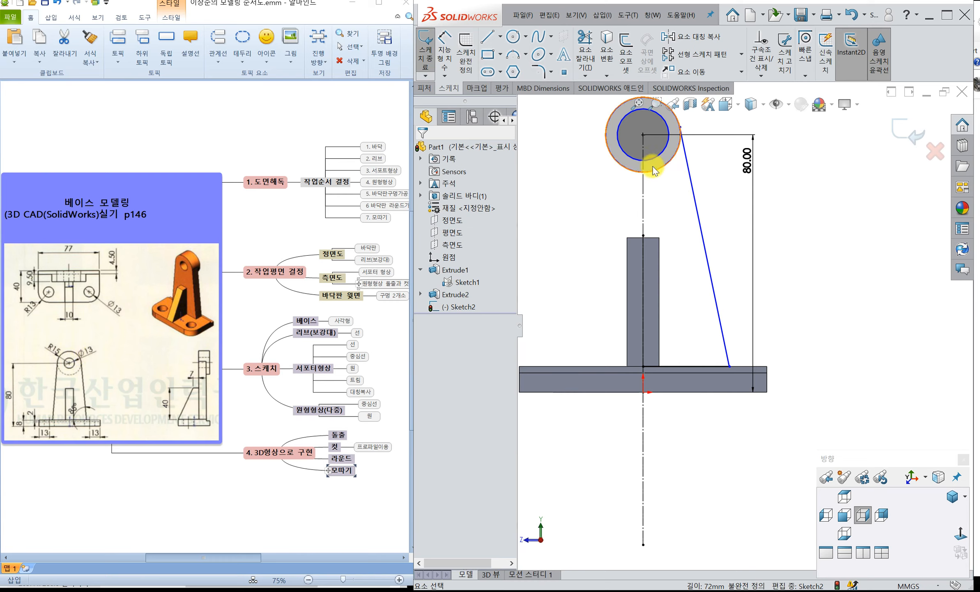
Step: Mirror the slanted tangent line and the bottom line about the vertical construction line, keeping the originals
scroll(655, 178, up, 1)
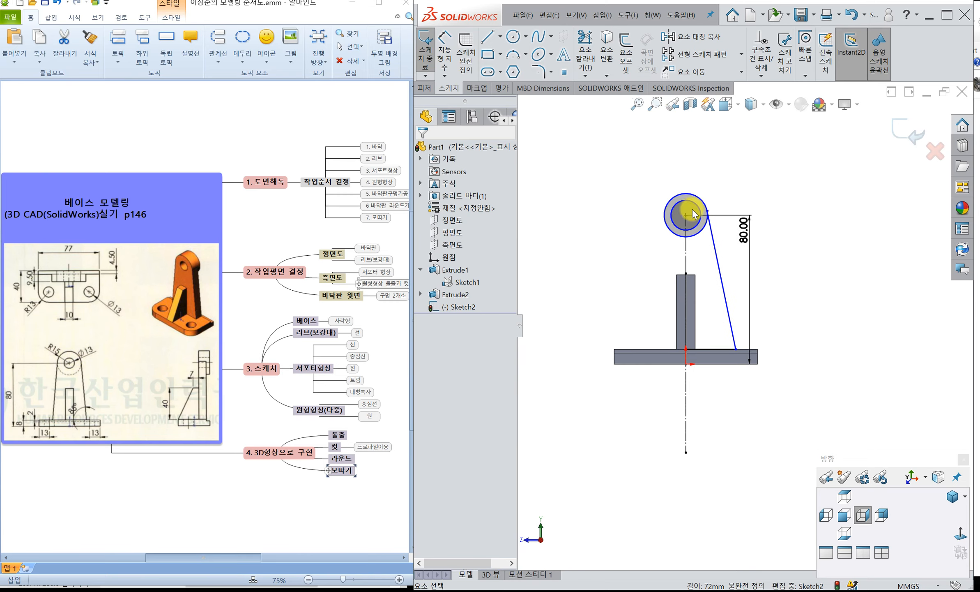
scroll(696, 258, down, 3)
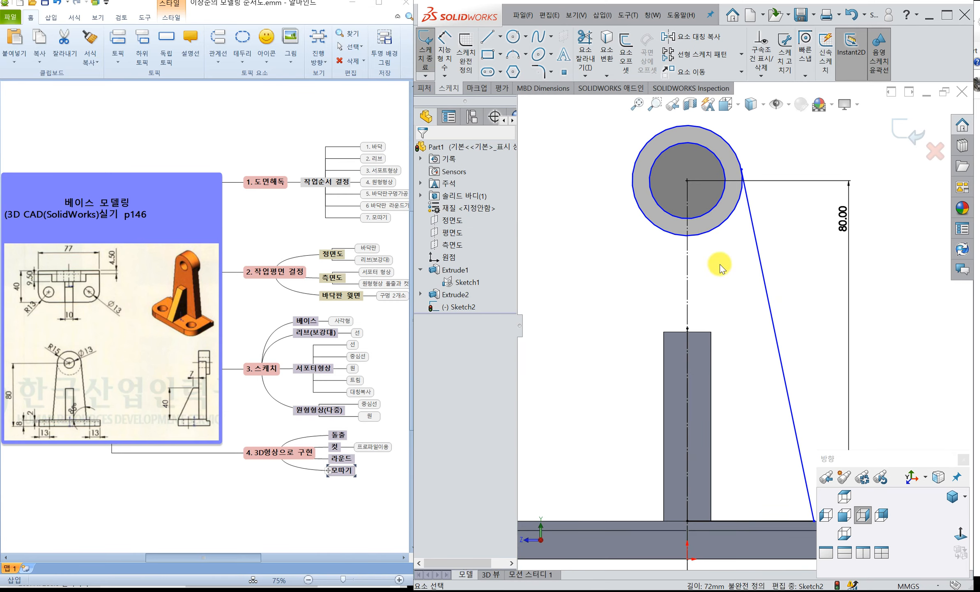
scroll(720, 264, up, 4)
scroll(760, 298, down, 2)
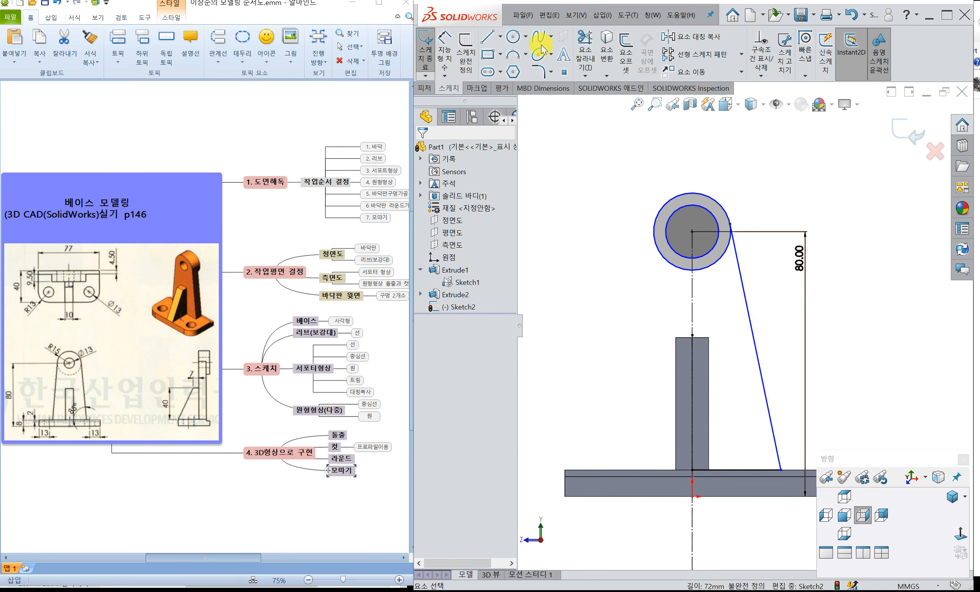
click(682, 38)
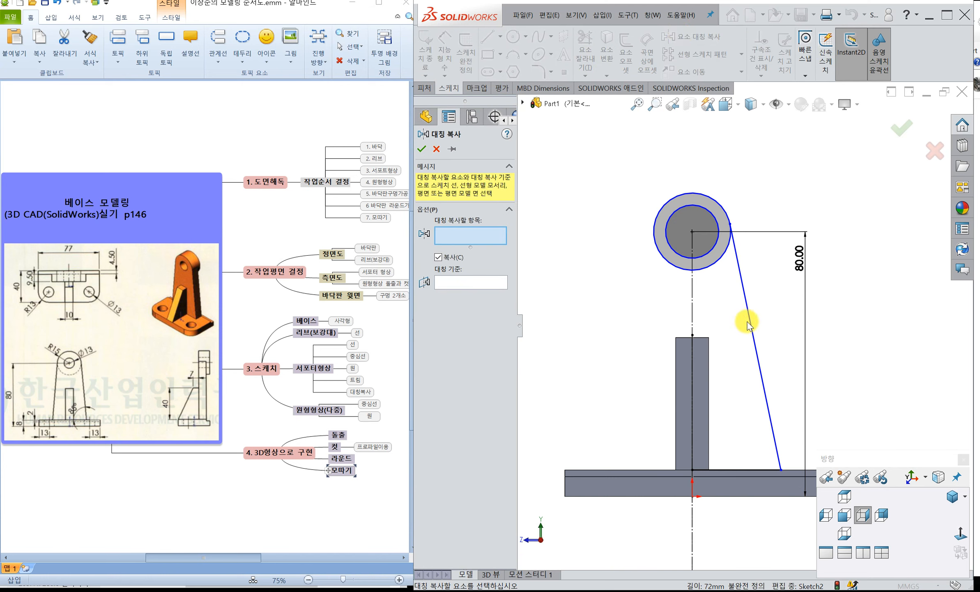
click(754, 335)
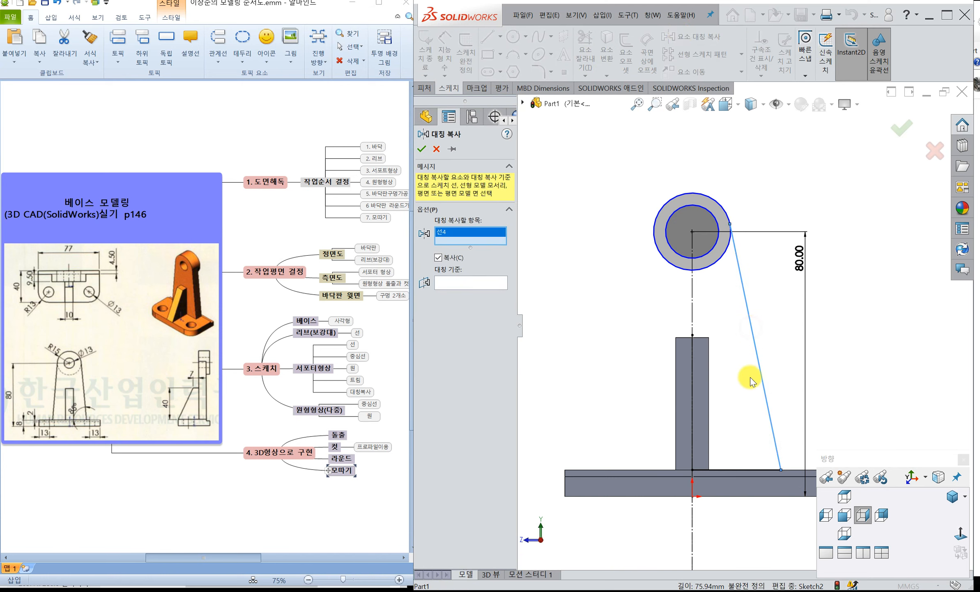
click(743, 469)
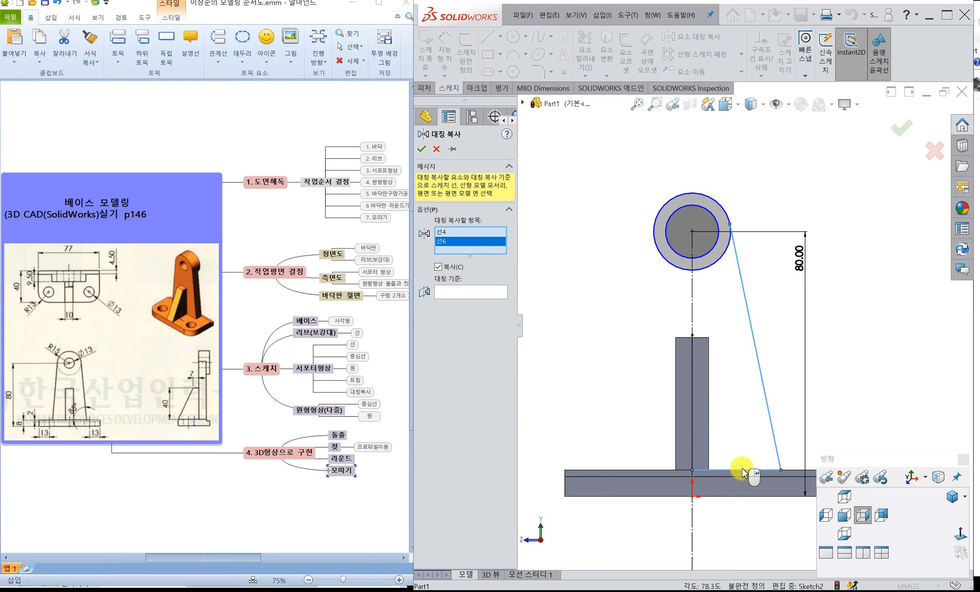
right_click(743, 473)
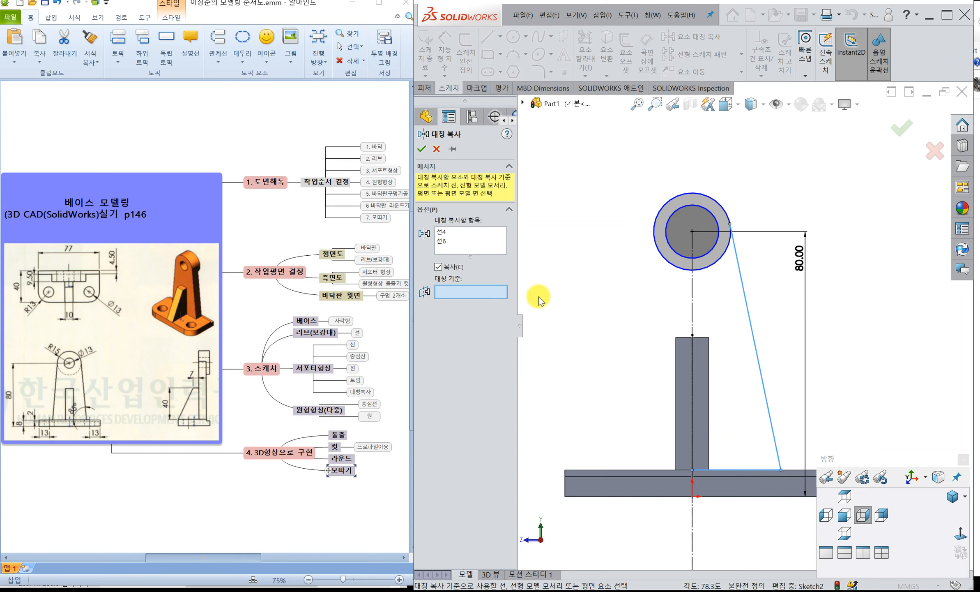
click(693, 306)
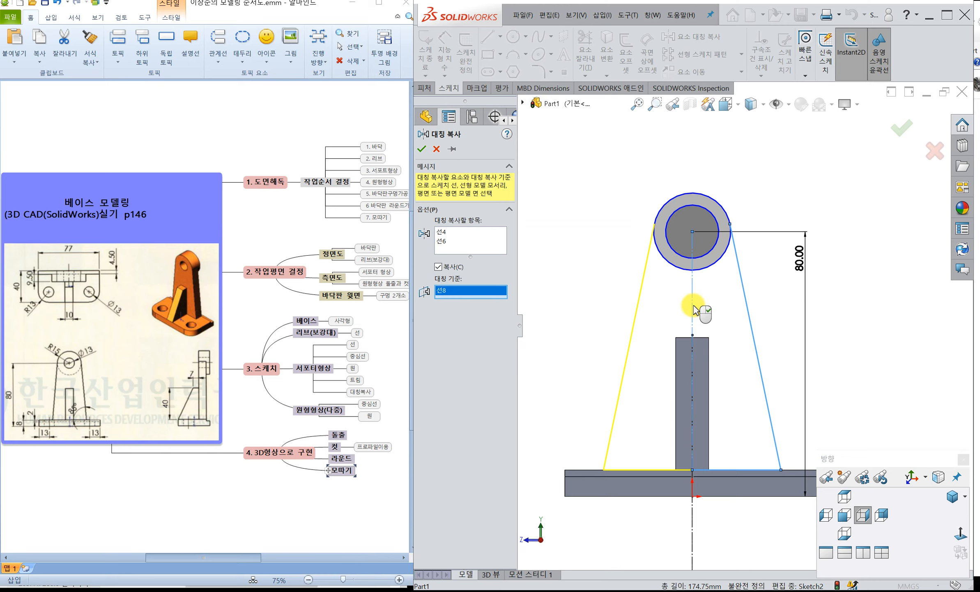
right_click(694, 310)
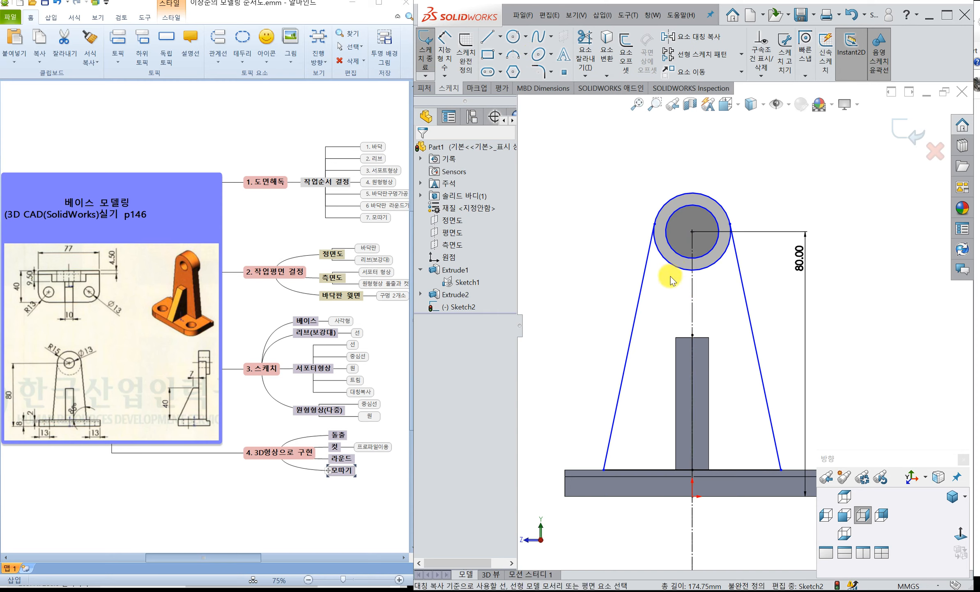
Step: Trim away the lower arc of the outer circle between the two tangent lines
click(586, 41)
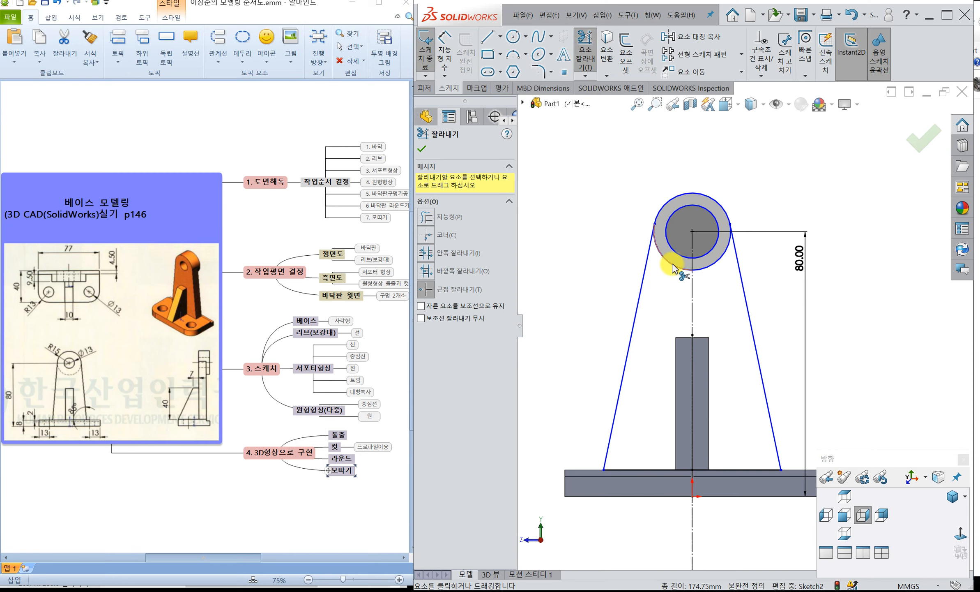
click(705, 267)
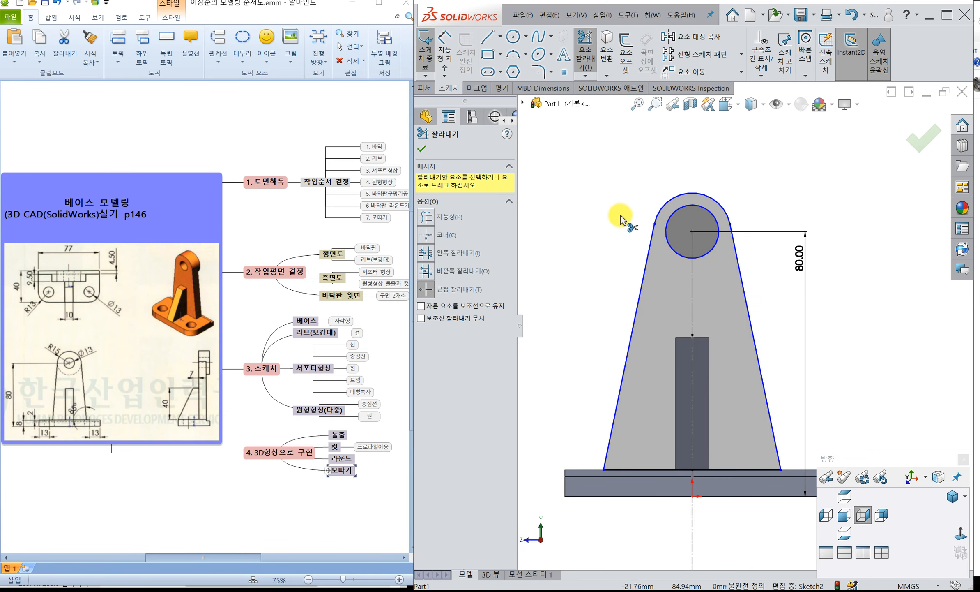
key(Escape)
Step: Dimension the radius of the support's rounded top arc and set it to 15 mm
click(449, 48)
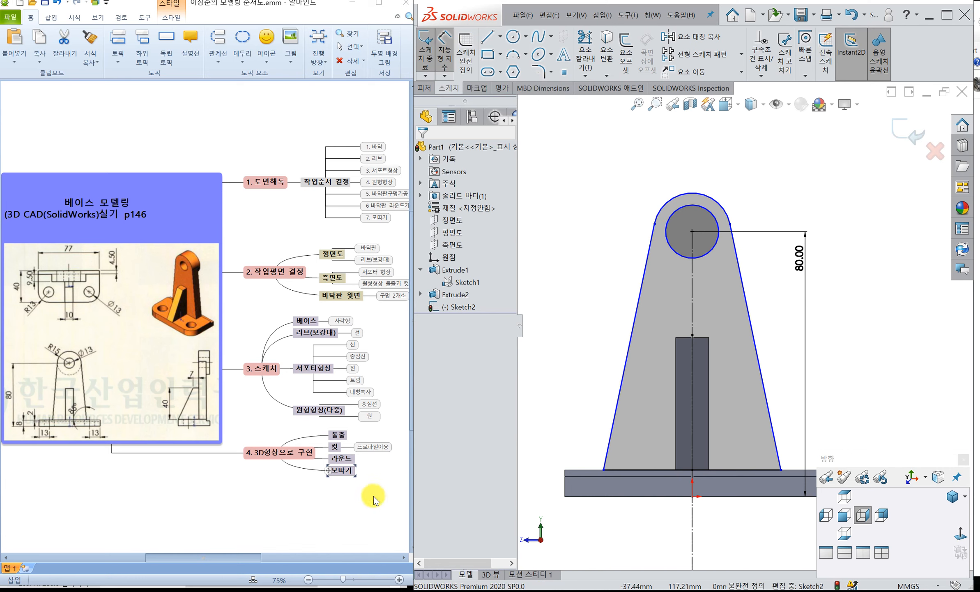
click(723, 207)
click(747, 183)
text(15)
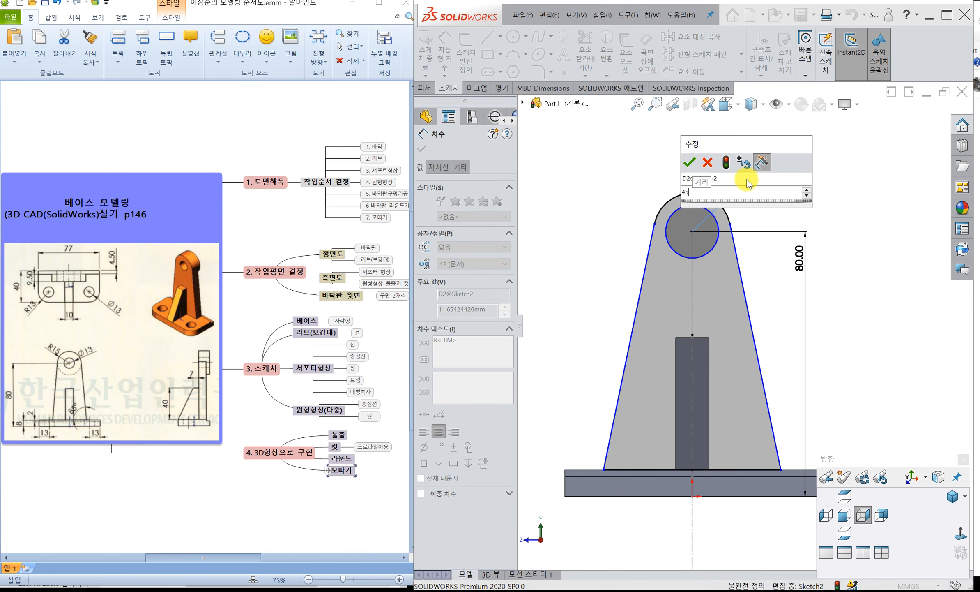
key(Return)
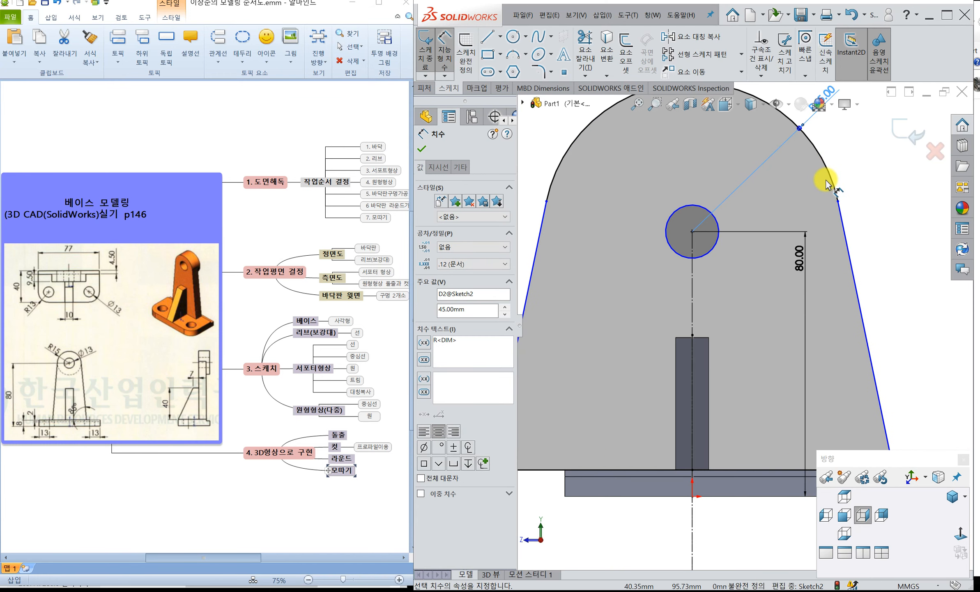
key(f)
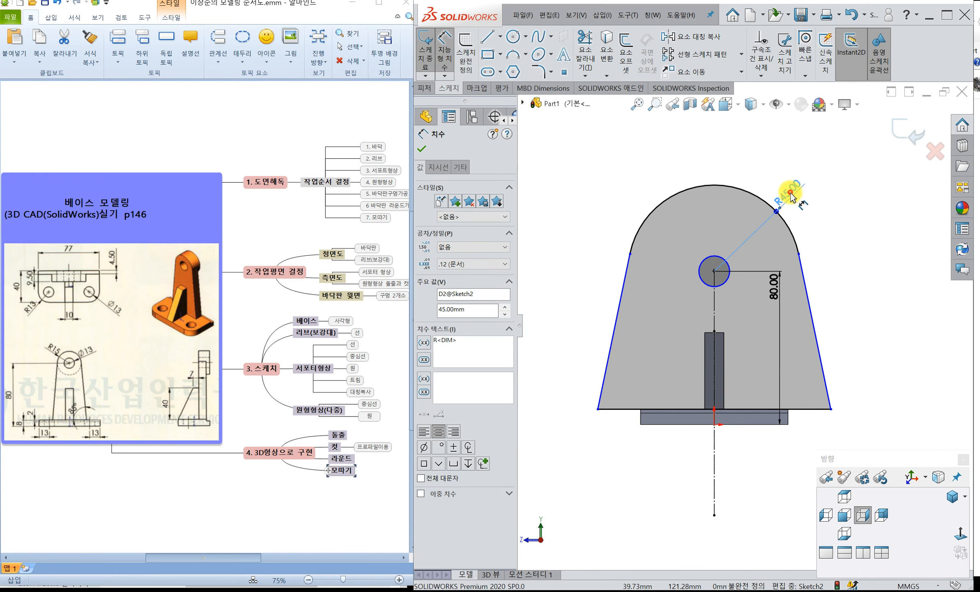
key(Escape)
double_click(789, 190)
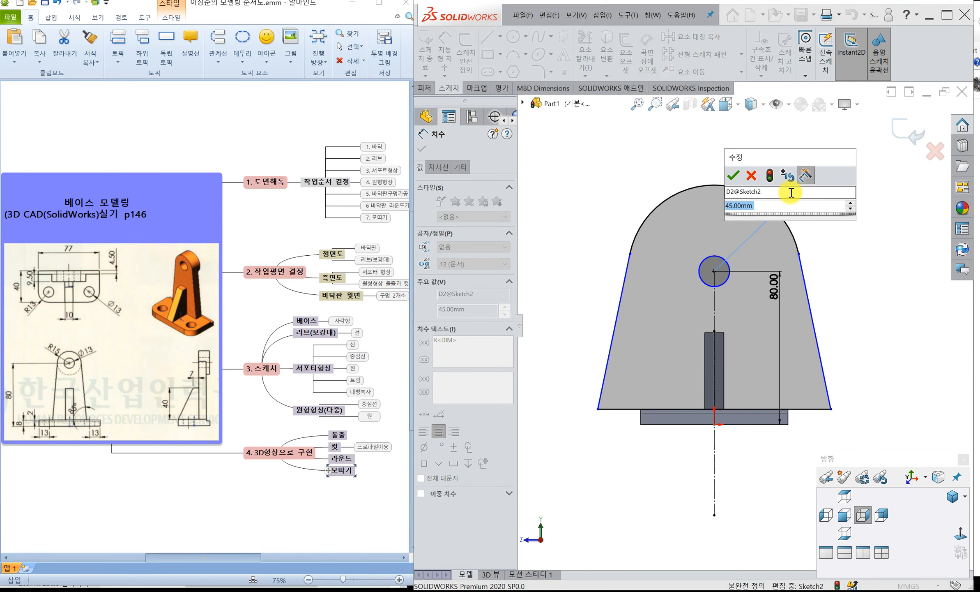
text(15)
key(Return)
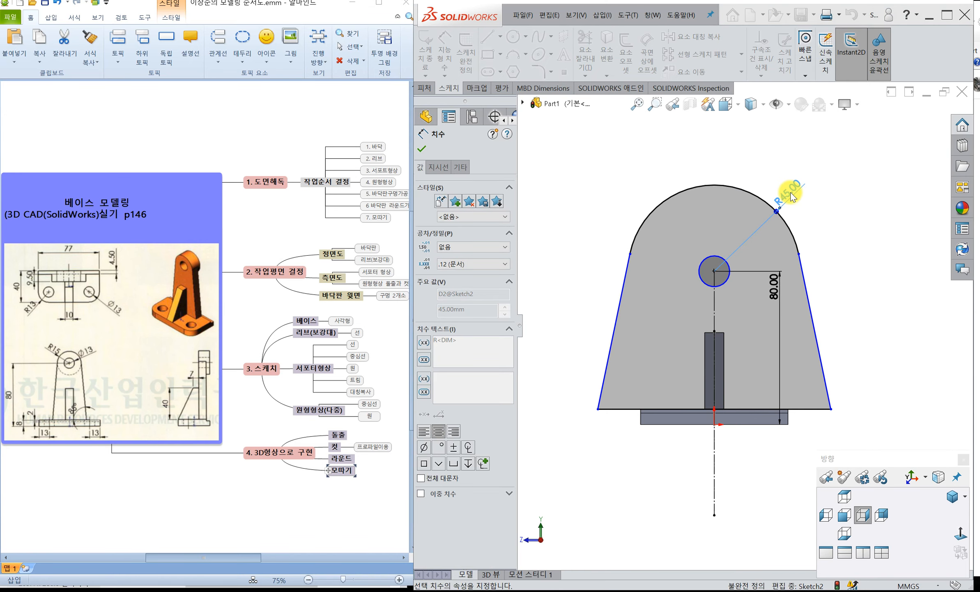
Step: Dimension the diameter of the inner hole circle and set it to 13 mm
scroll(708, 295, down, 2)
scroll(708, 295, down, 2)
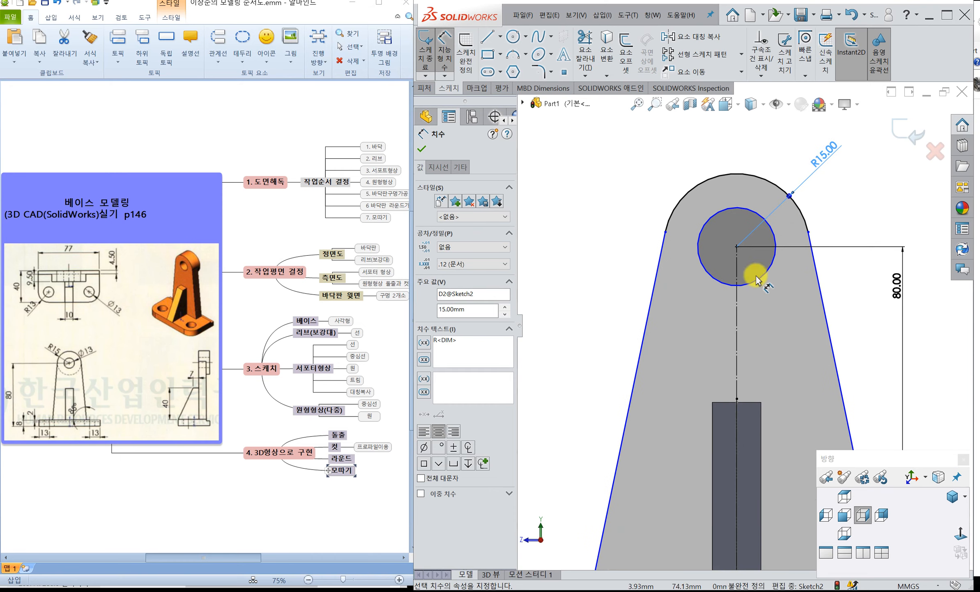
click(759, 283)
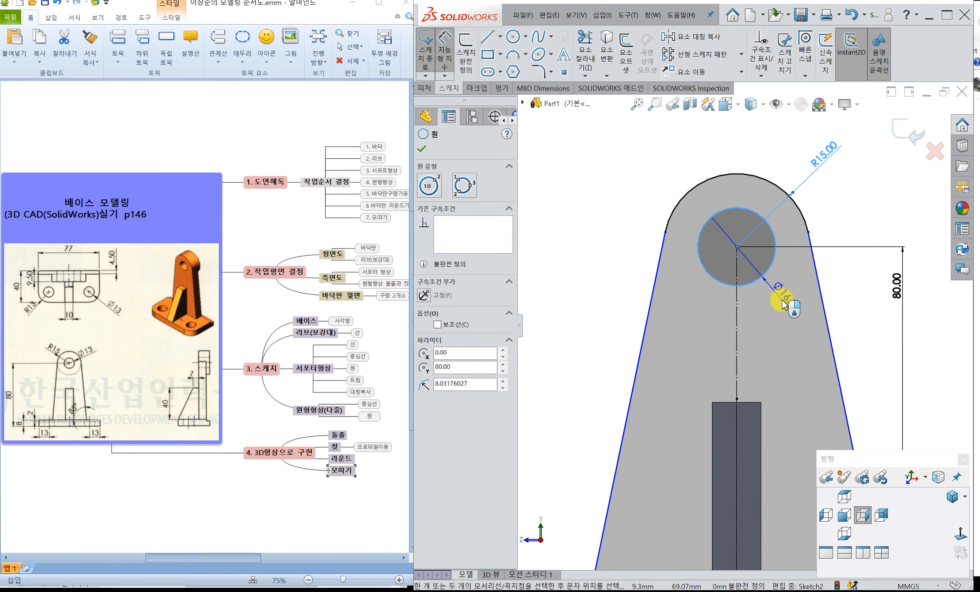
click(783, 305)
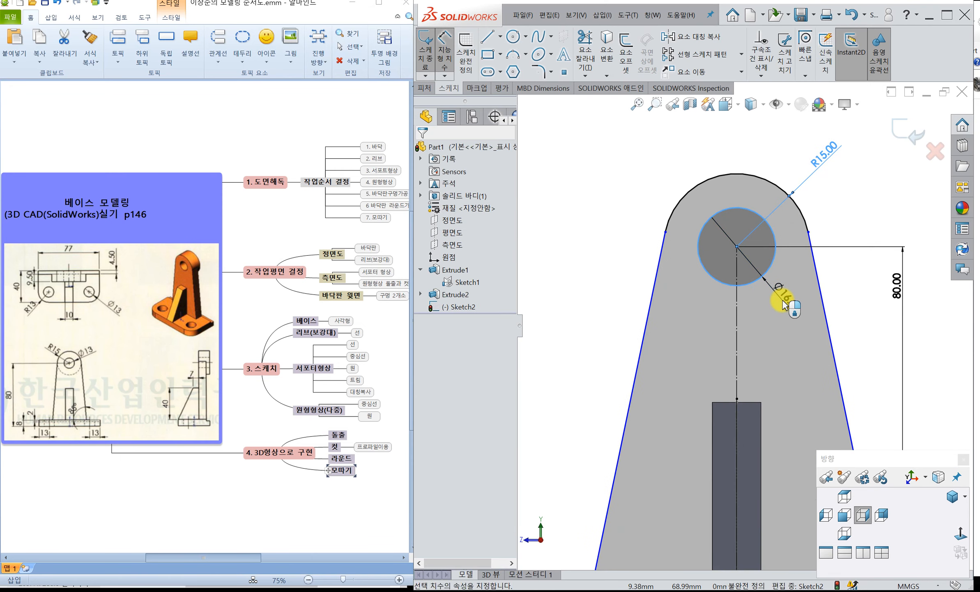
text(13)
key(Return)
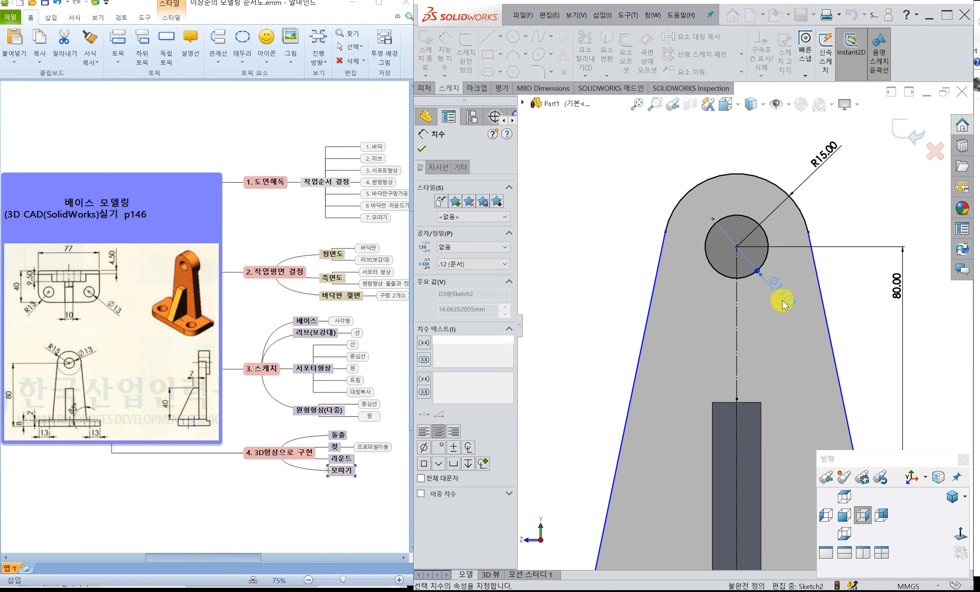
Step: Dimension the inside angle between the support's right slanted side and its bottom line and set it to 80°
scroll(749, 313, up, 2)
scroll(764, 419, up, 2)
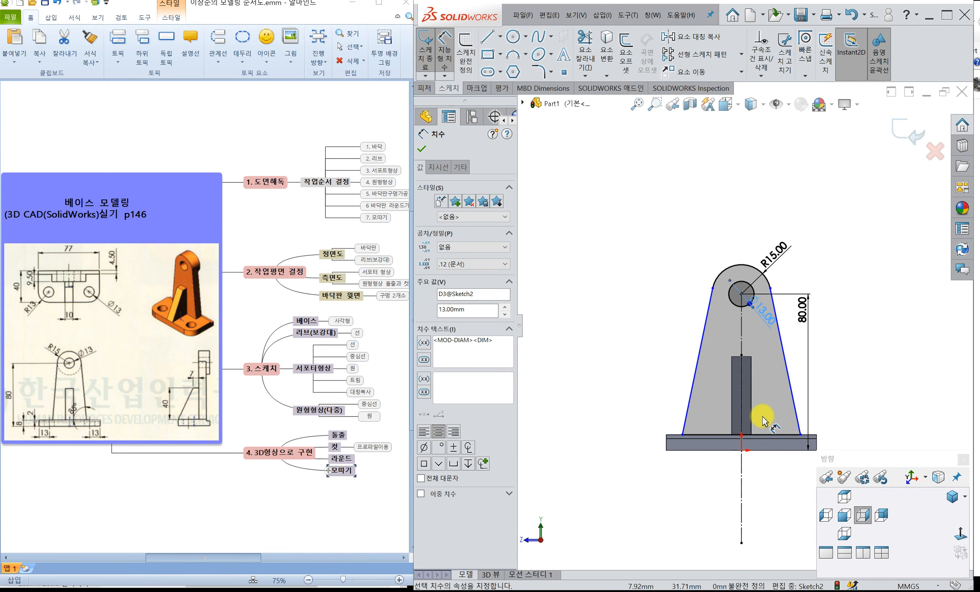
scroll(806, 429, down, 2)
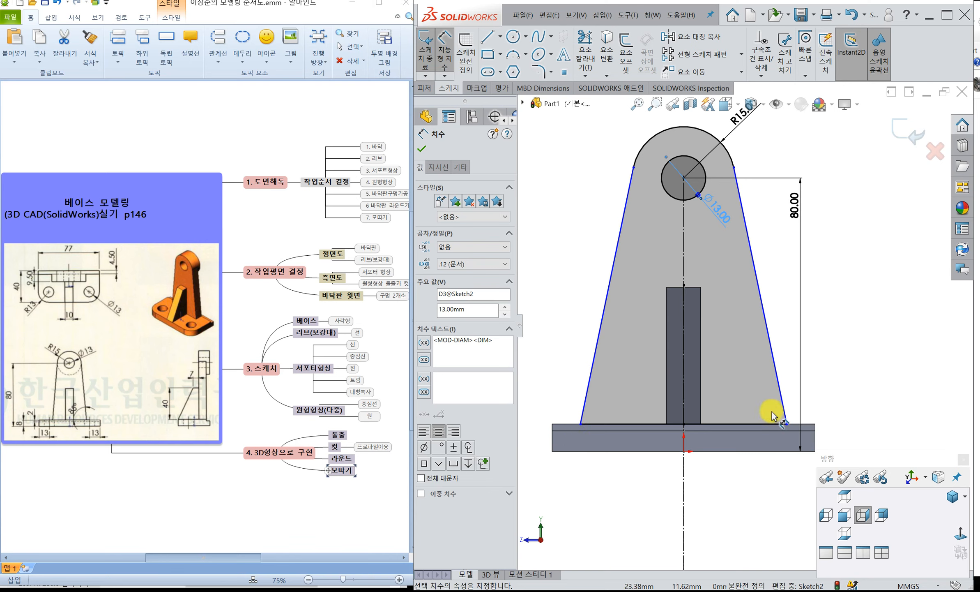
drag(782, 403, 759, 427)
click(759, 423)
click(757, 403)
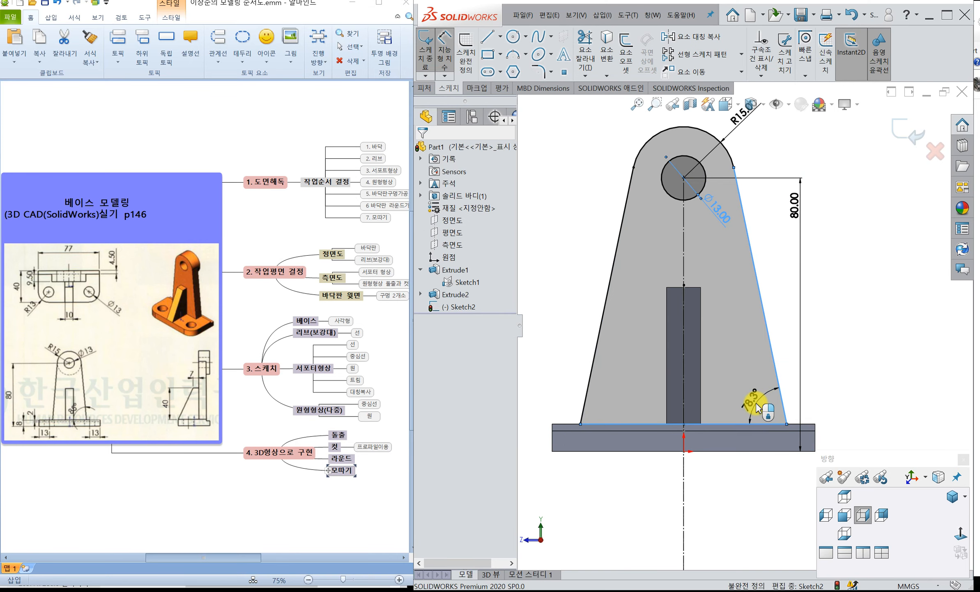
text(80)
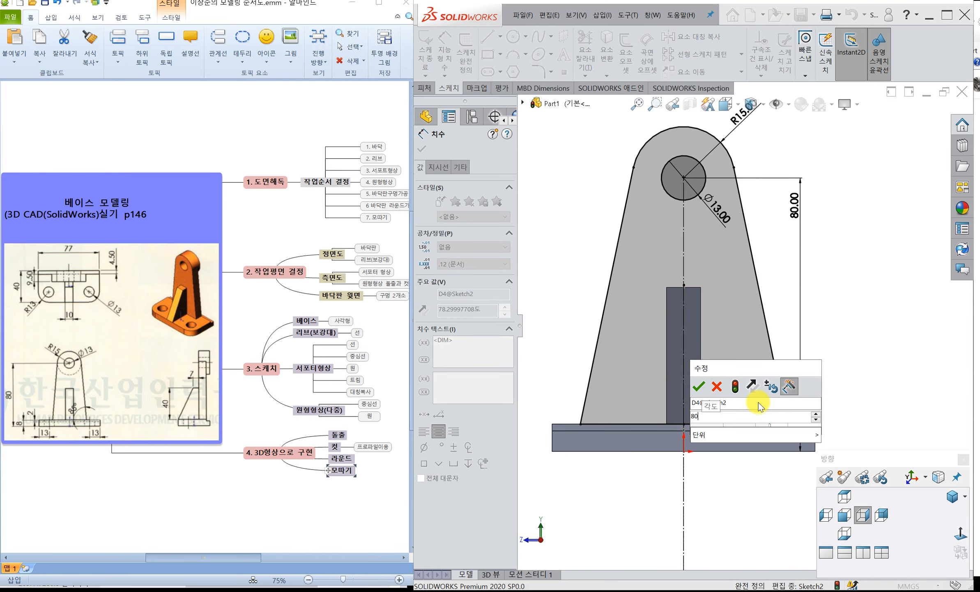
key(Return)
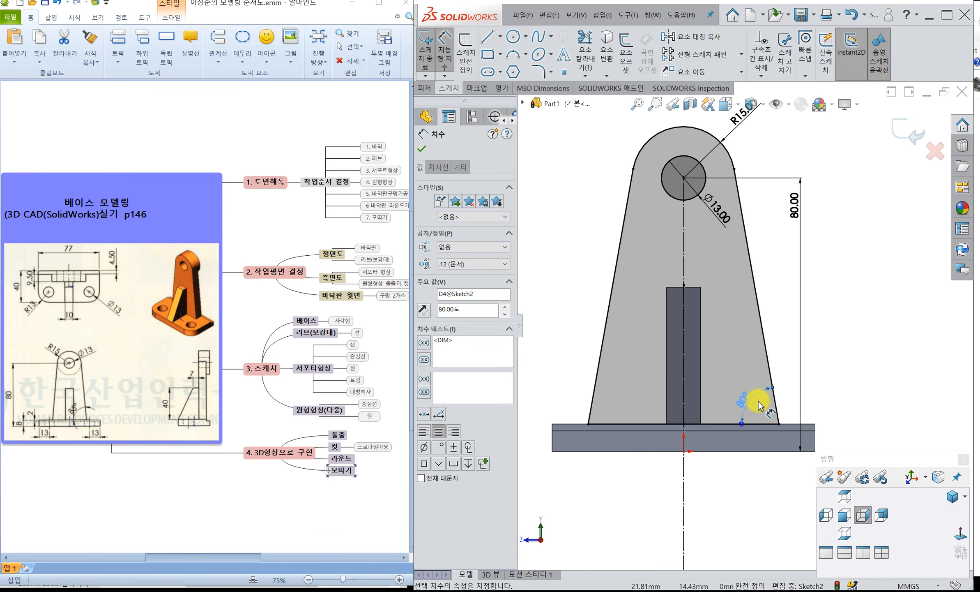
Step: Change the support's side angle dimension to 85°
click(745, 400)
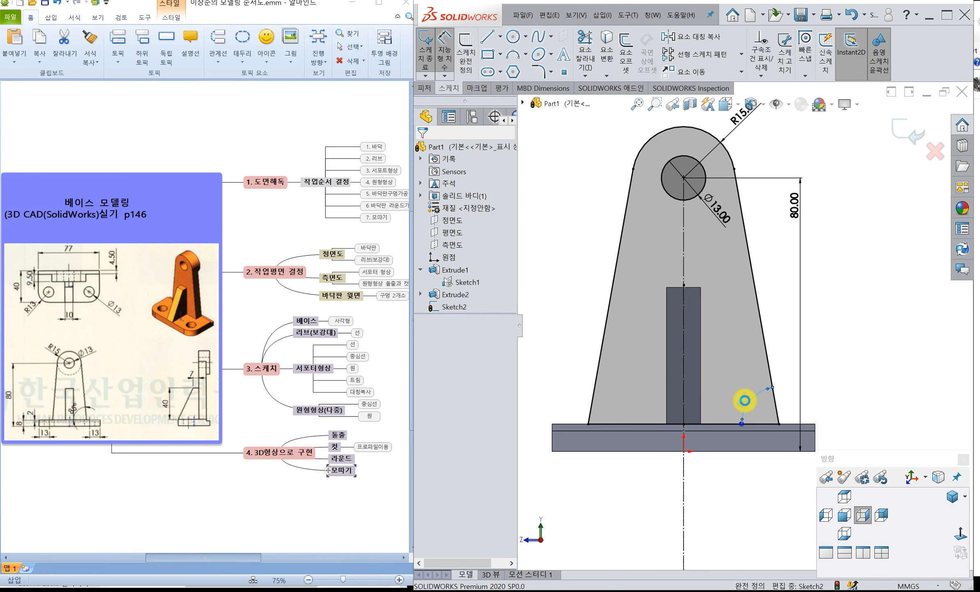
double_click(745, 400)
text(85)
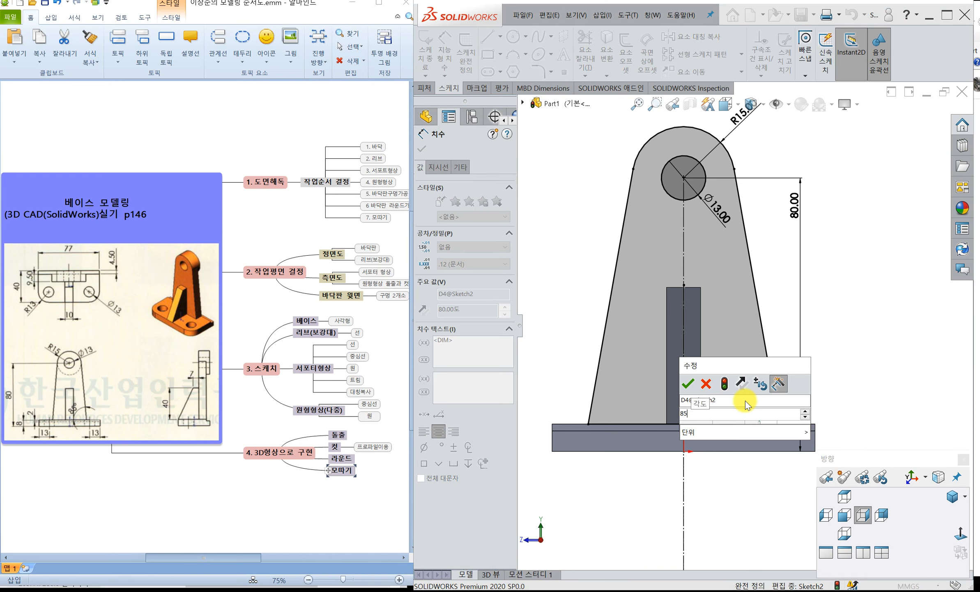
key(Return)
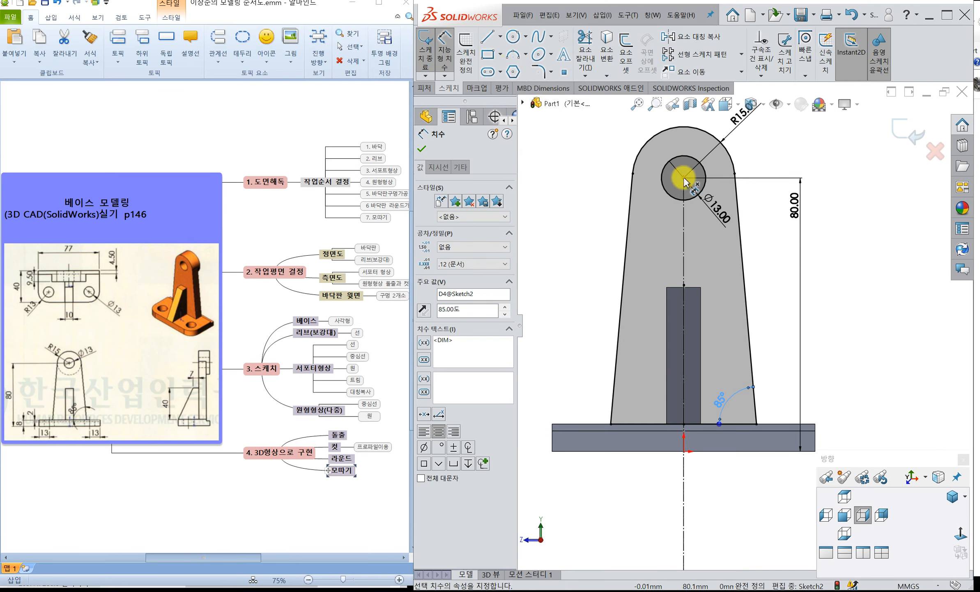
Step: Draw a 15 mm radius circle centred on the hole, coinciding with the support's rounded top arc, and finish the sketch
click(513, 36)
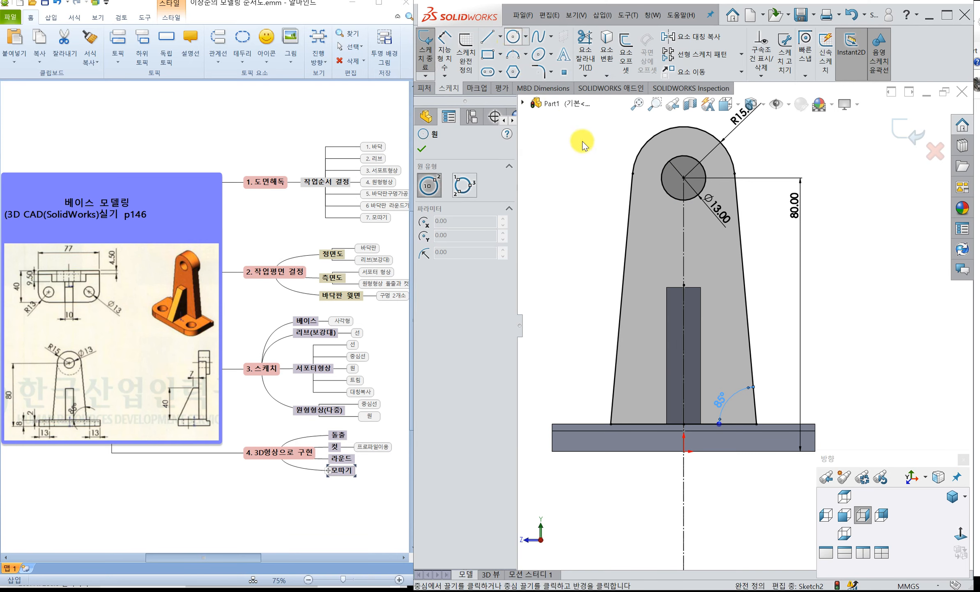
click(684, 178)
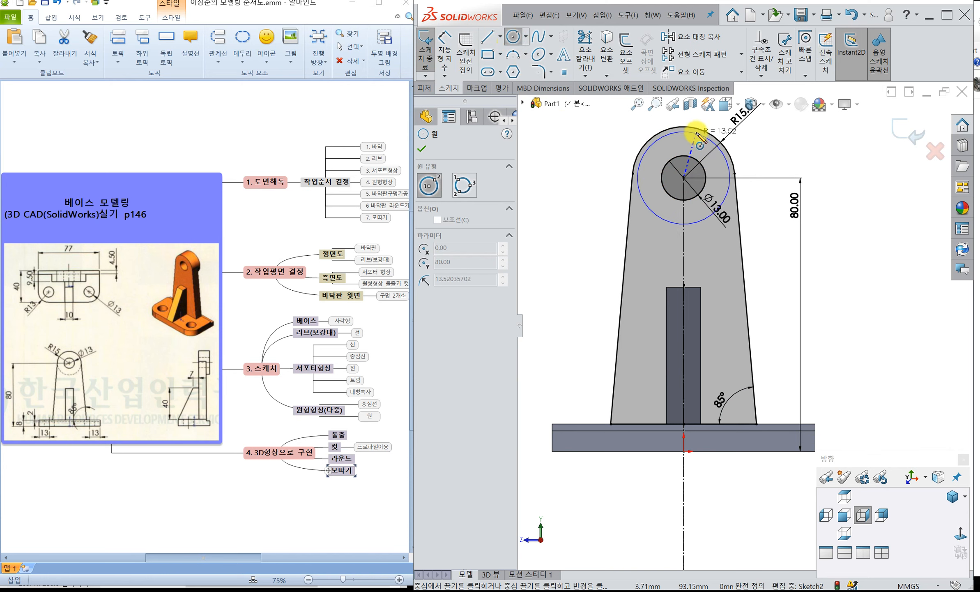
click(698, 131)
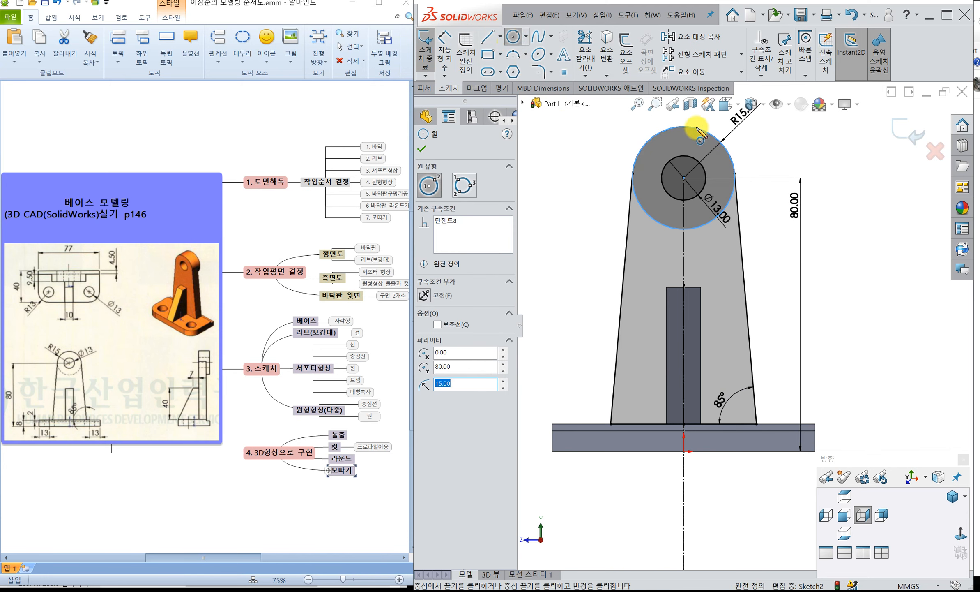
key(Escape)
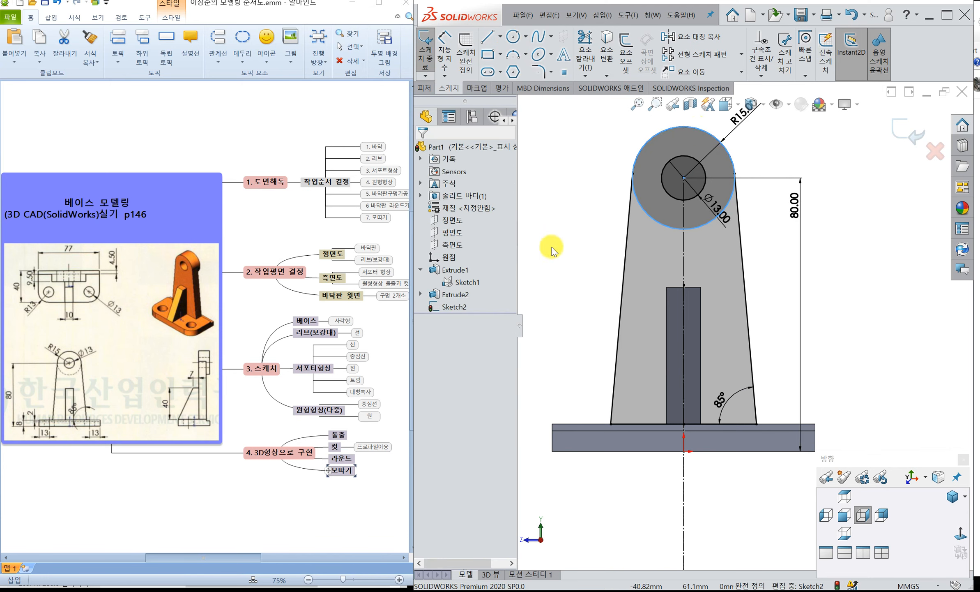
click(897, 129)
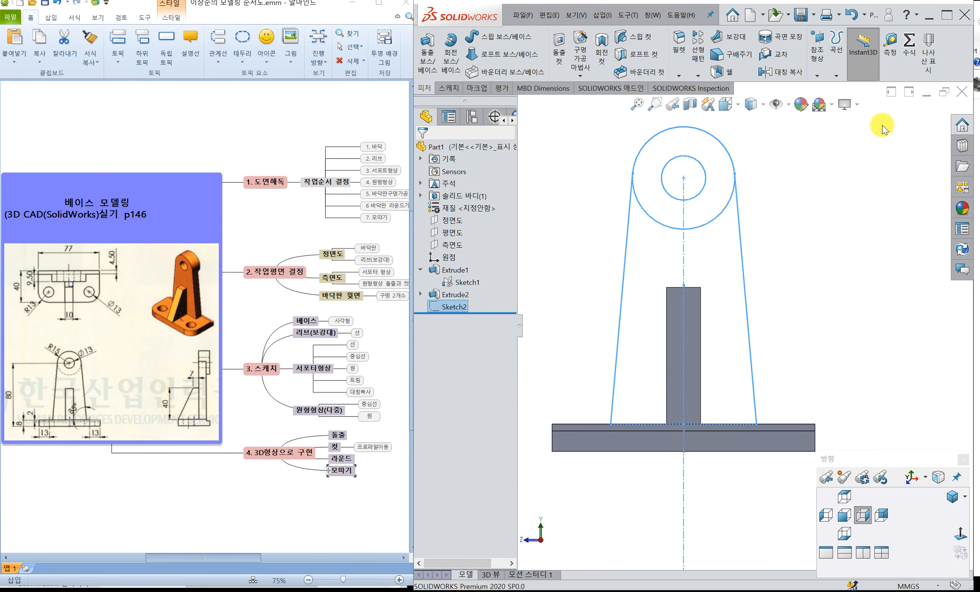
Step: Extrude the support's outer profile with the Up To Surface end condition to the narrow vertical step face on the base, merging the bodies
click(954, 497)
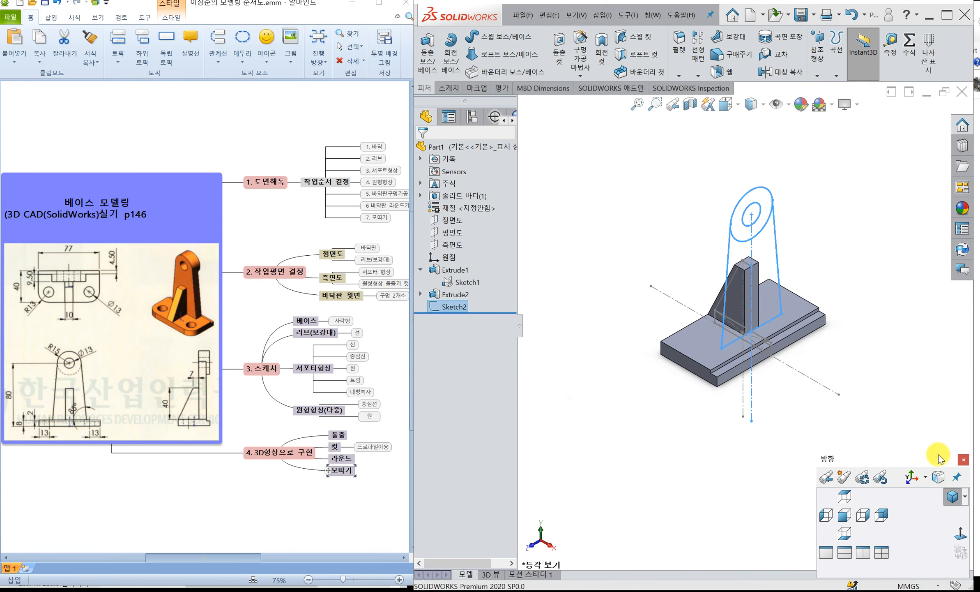
click(819, 290)
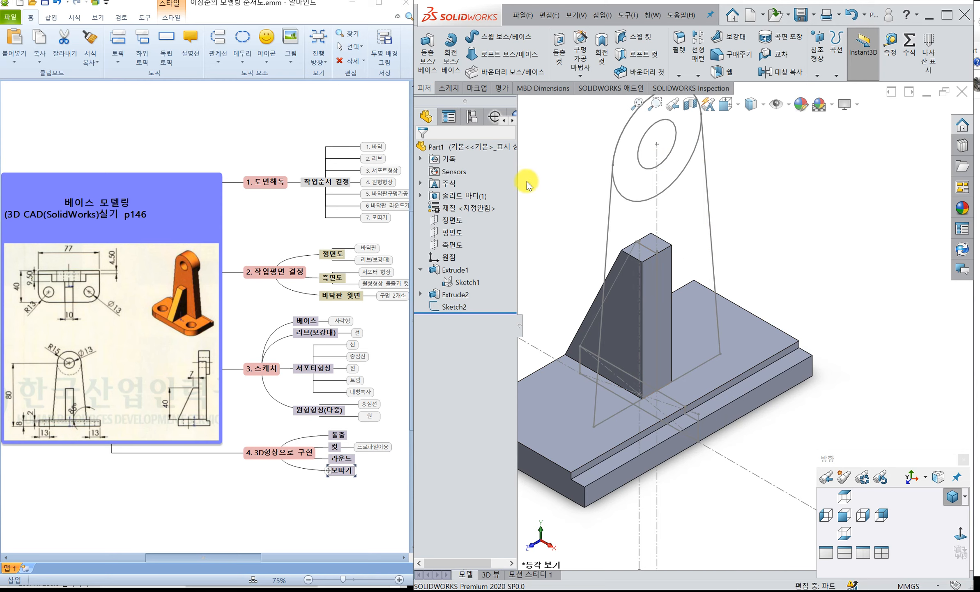
click(429, 55)
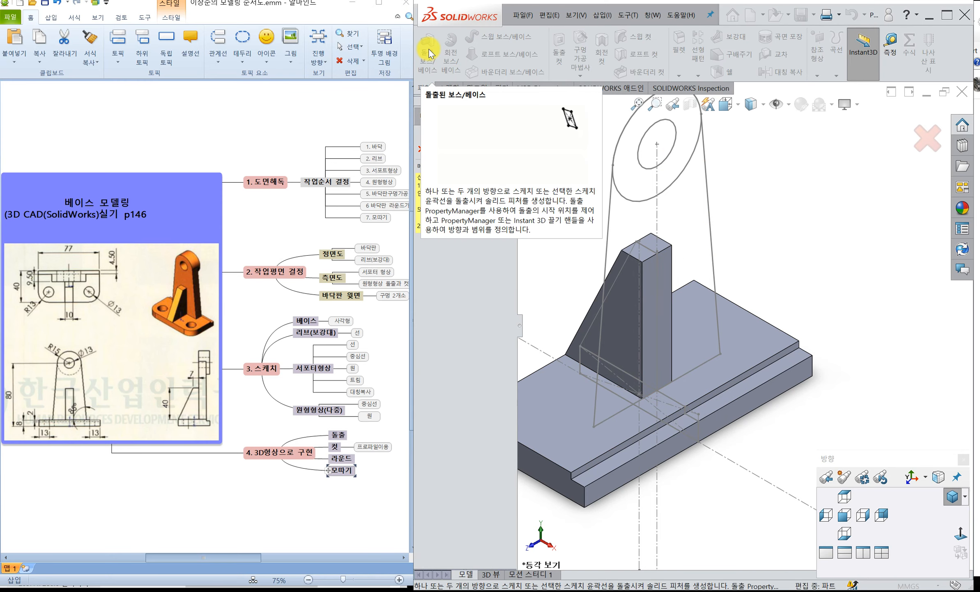
click(595, 412)
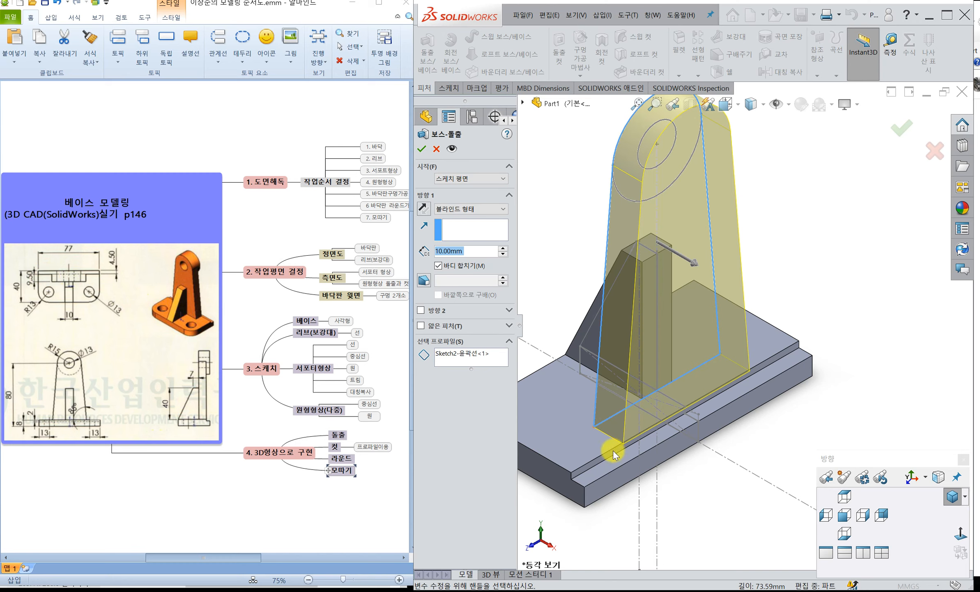
click(502, 210)
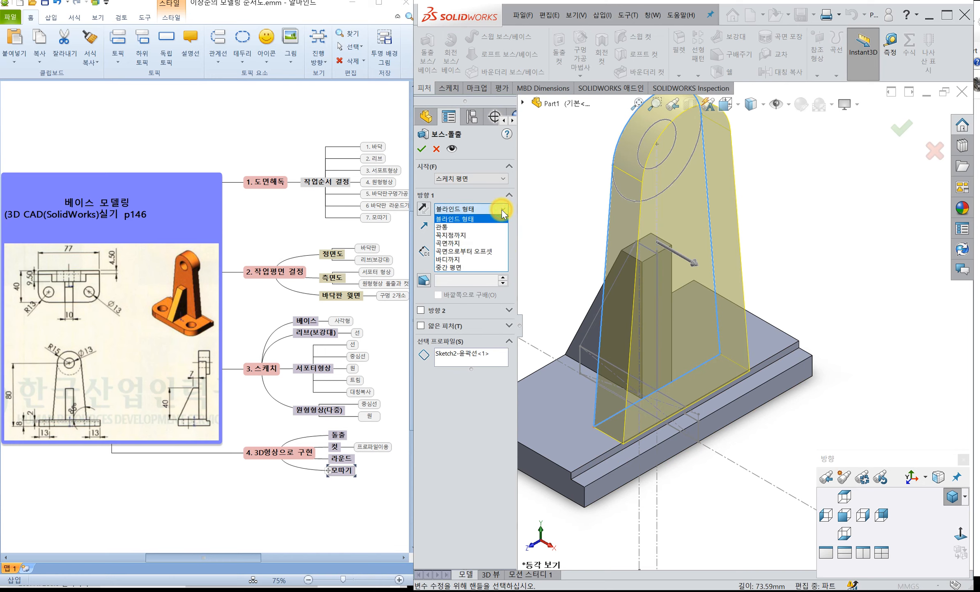
click(486, 243)
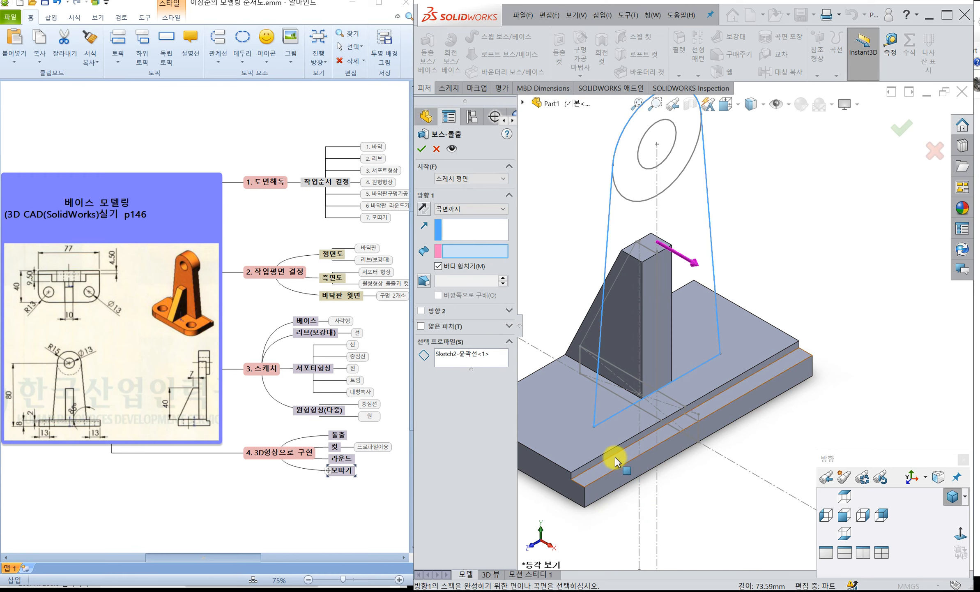
scroll(611, 452, down, 4)
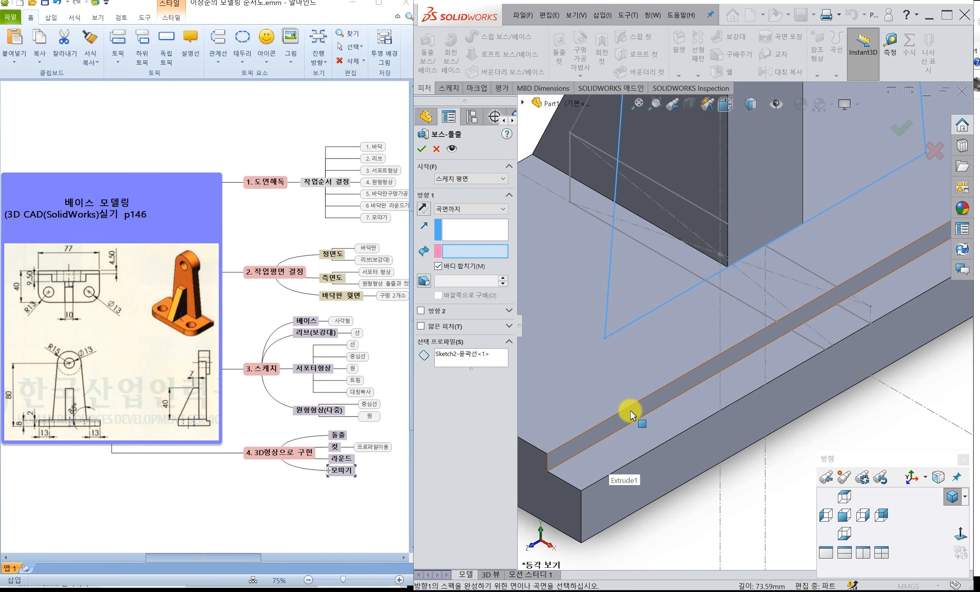
click(631, 415)
scroll(631, 413, up, 2)
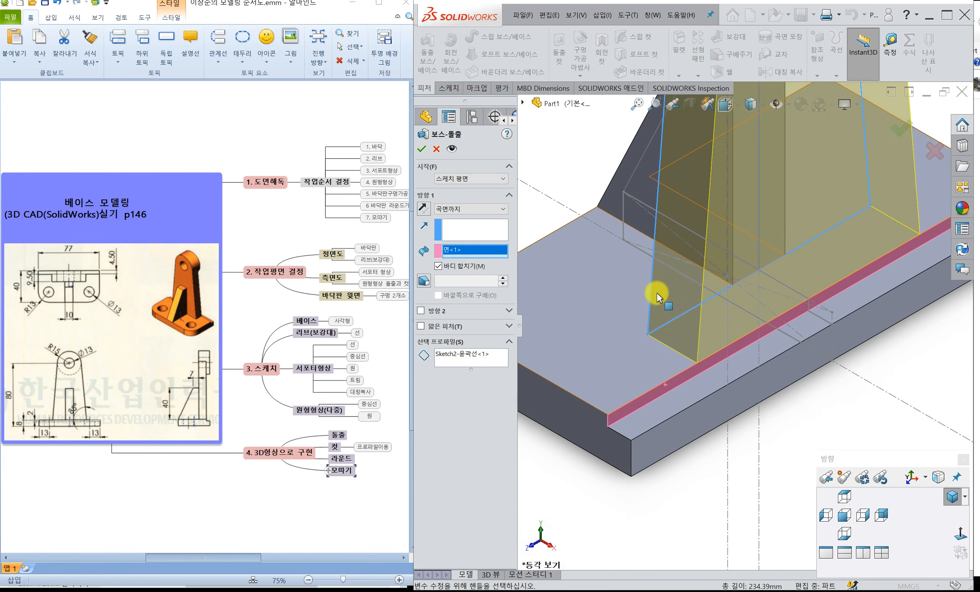
scroll(744, 263, up, 3)
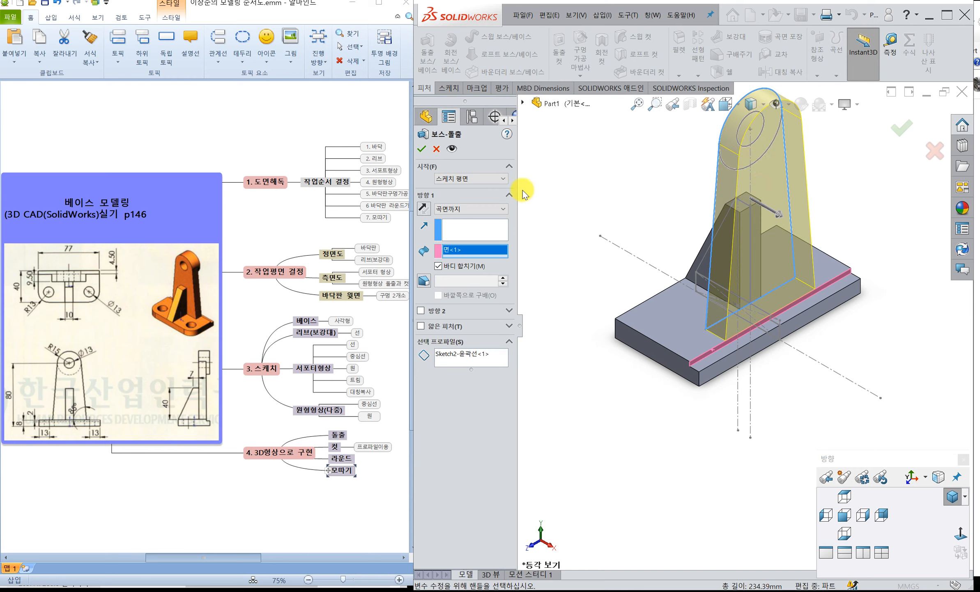
click(422, 150)
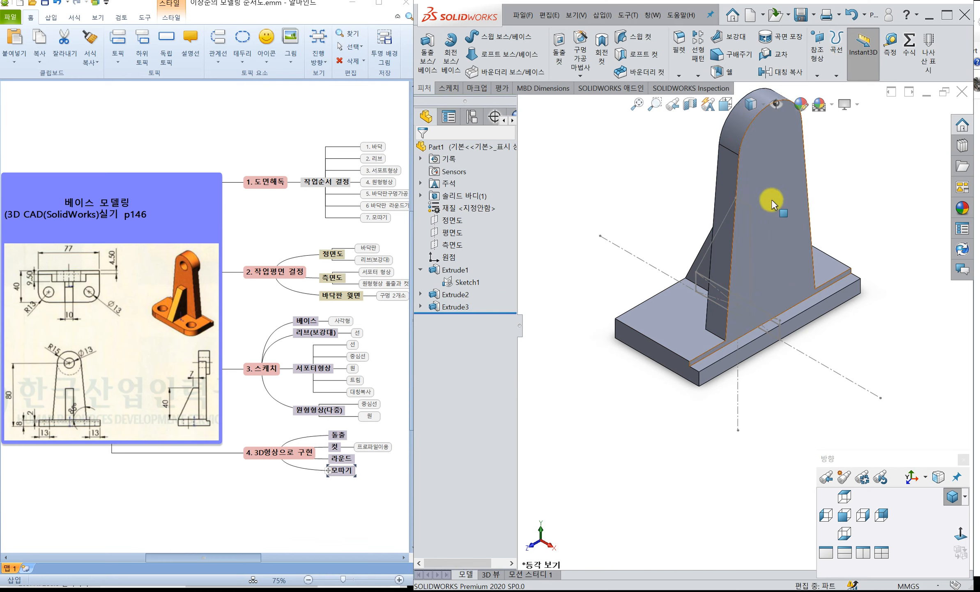
Step: Make the sketch Sketch2 inside the support extrusion Extrude3 visible for reuse
click(420, 306)
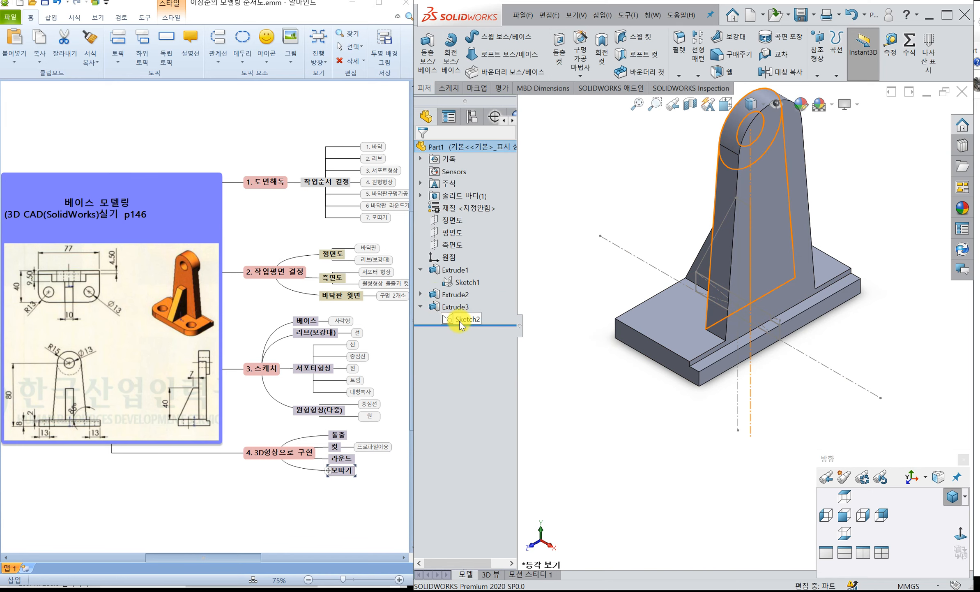
click(460, 321)
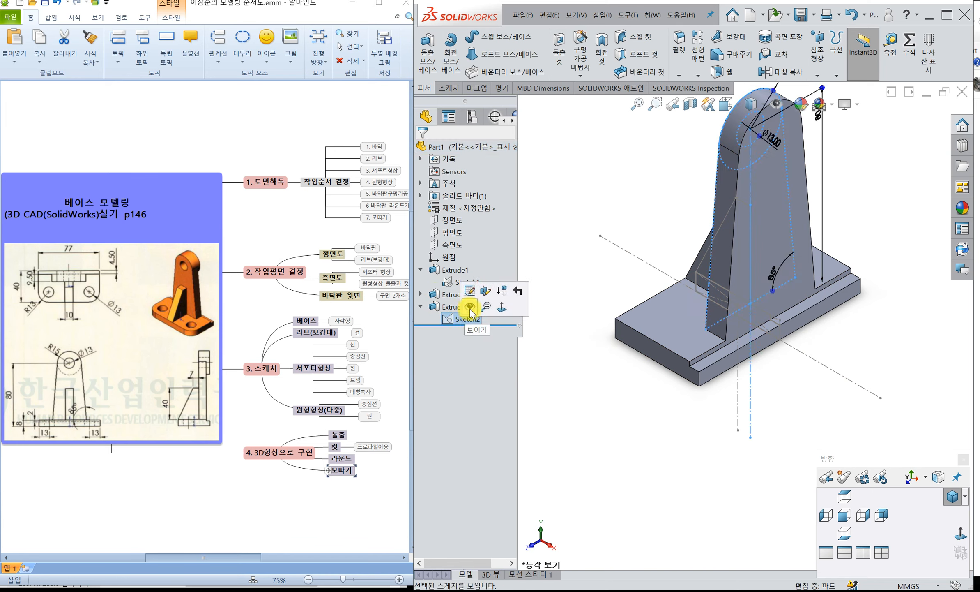
click(469, 308)
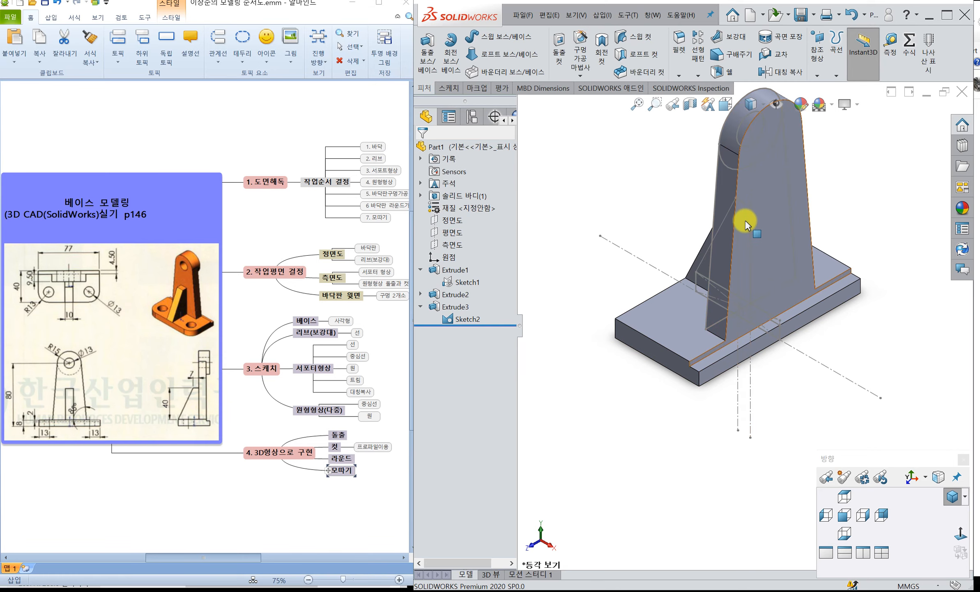
Step: Start a boss extrusion from the 15 mm radius circle of the shown sketch, using wireframe display
click(434, 53)
middle_drag(684, 154, 704, 154)
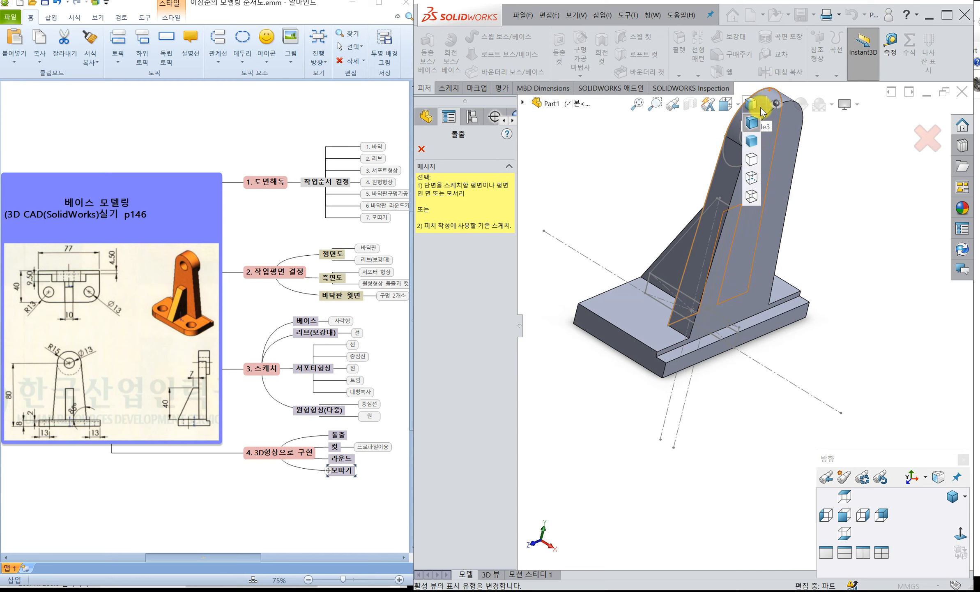
click(753, 199)
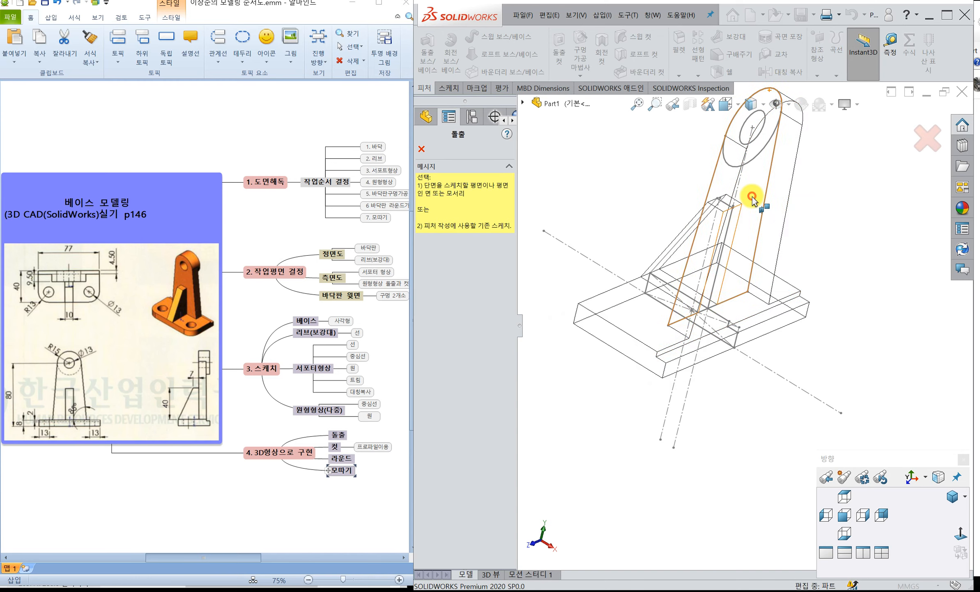
click(730, 168)
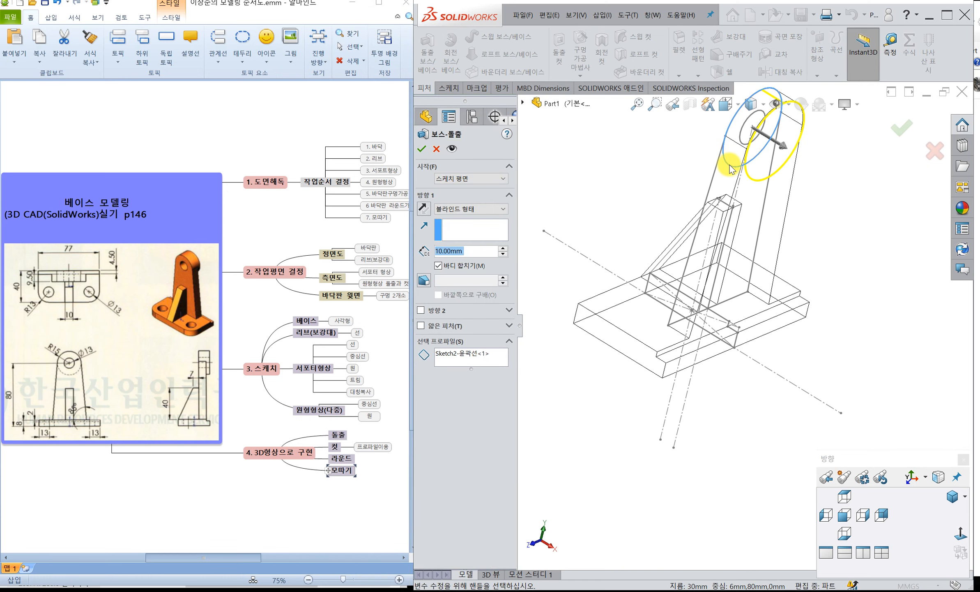
Step: Extrude the 15 mm radius circle Up To Surface to the base's outer long side face below the step, merging the bodies, with shaded display restored
click(502, 210)
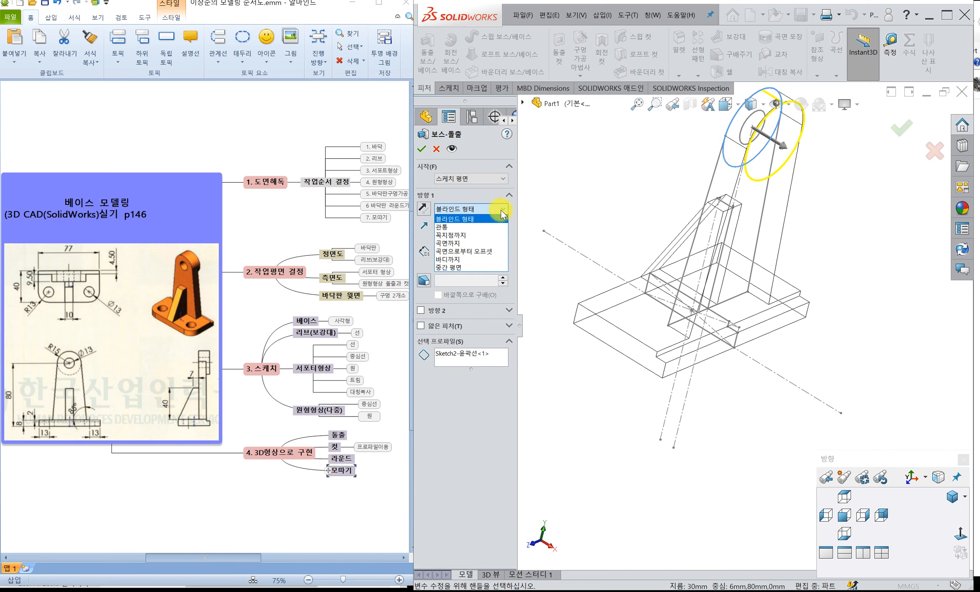
click(482, 243)
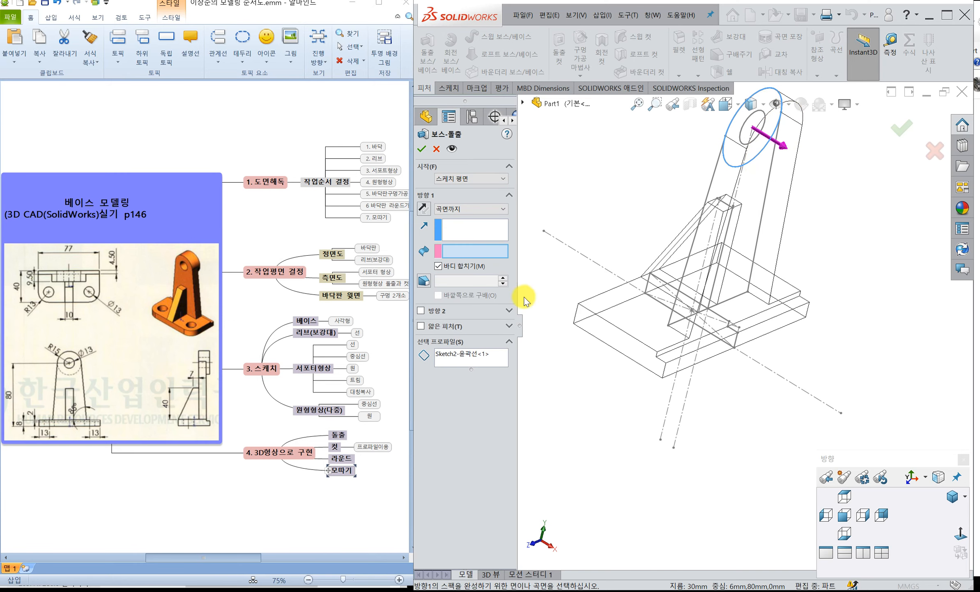
click(716, 351)
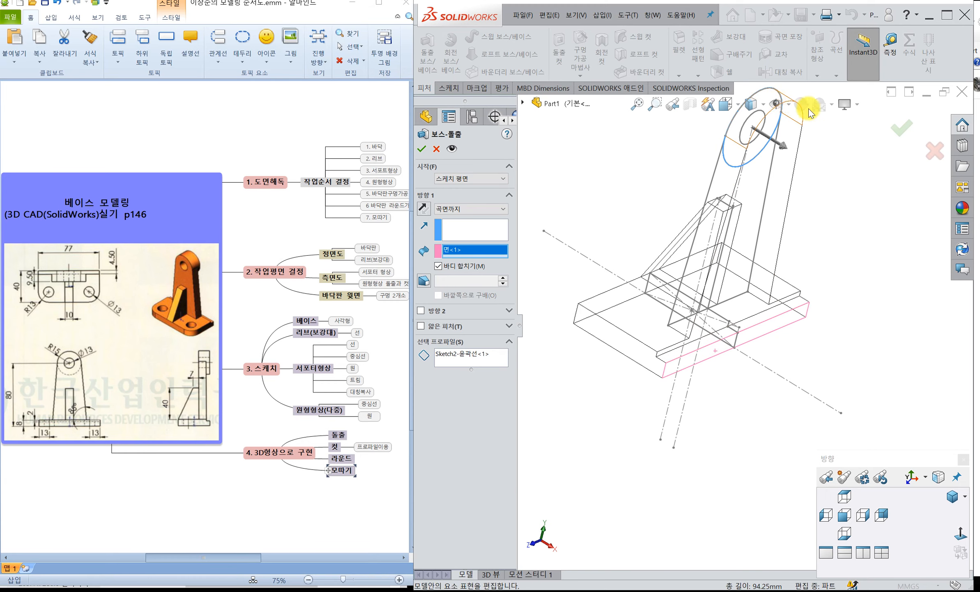
click(763, 104)
click(751, 122)
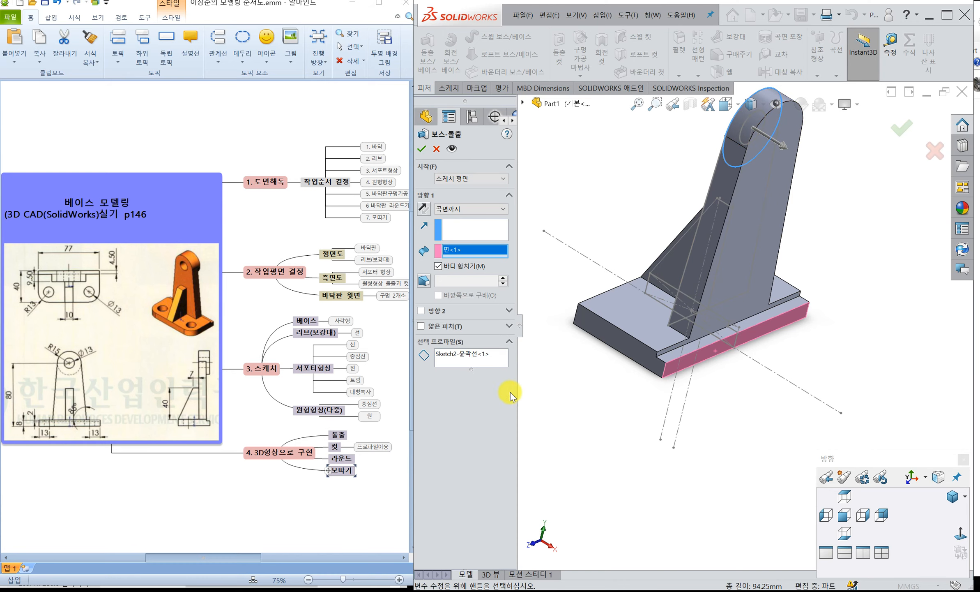
click(470, 354)
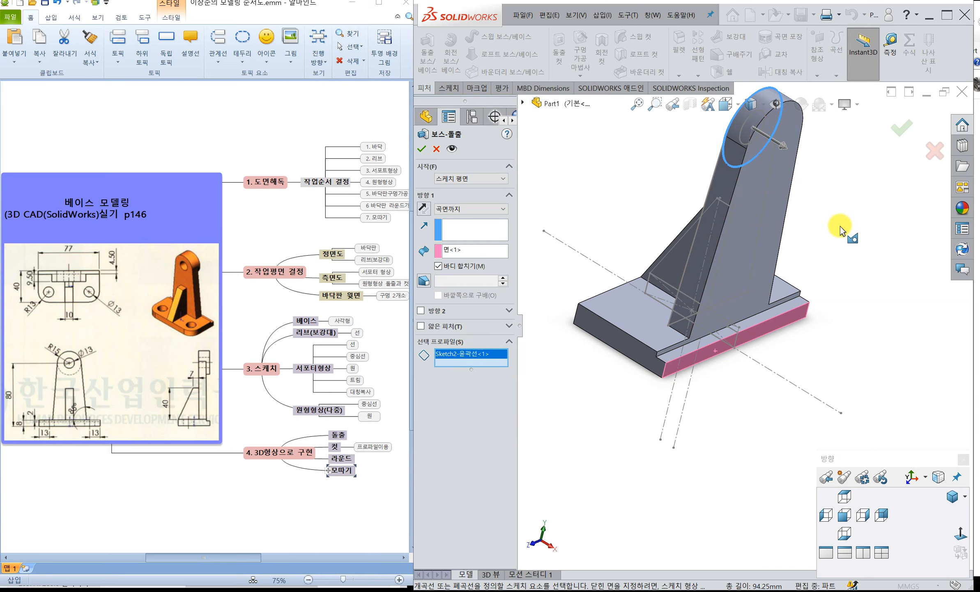
click(456, 250)
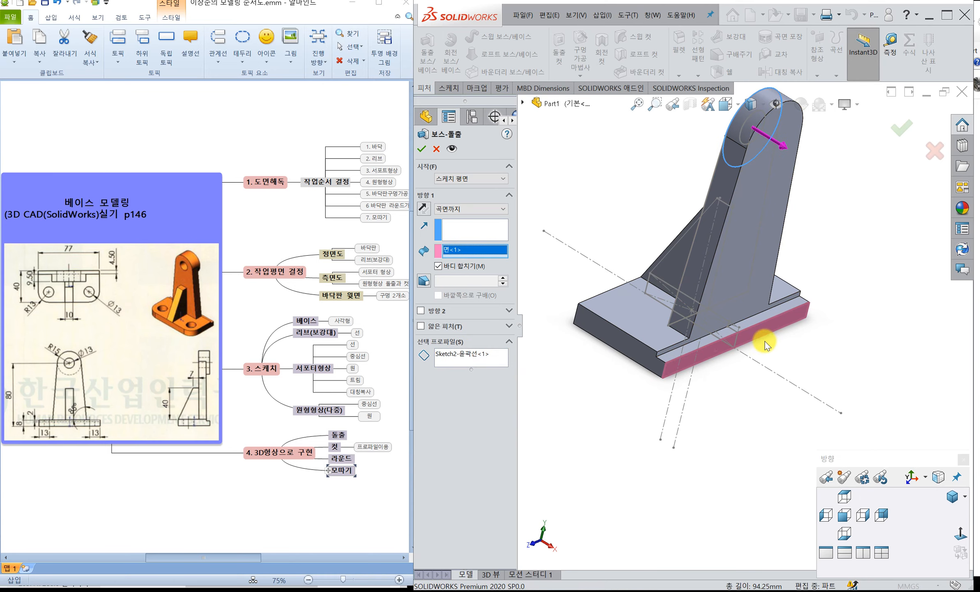
click(421, 149)
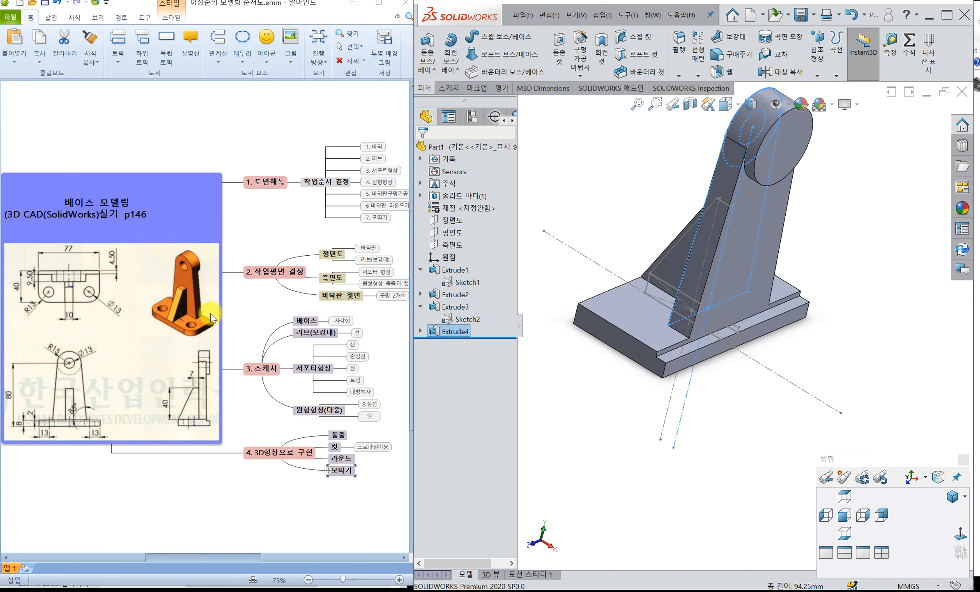
click(831, 187)
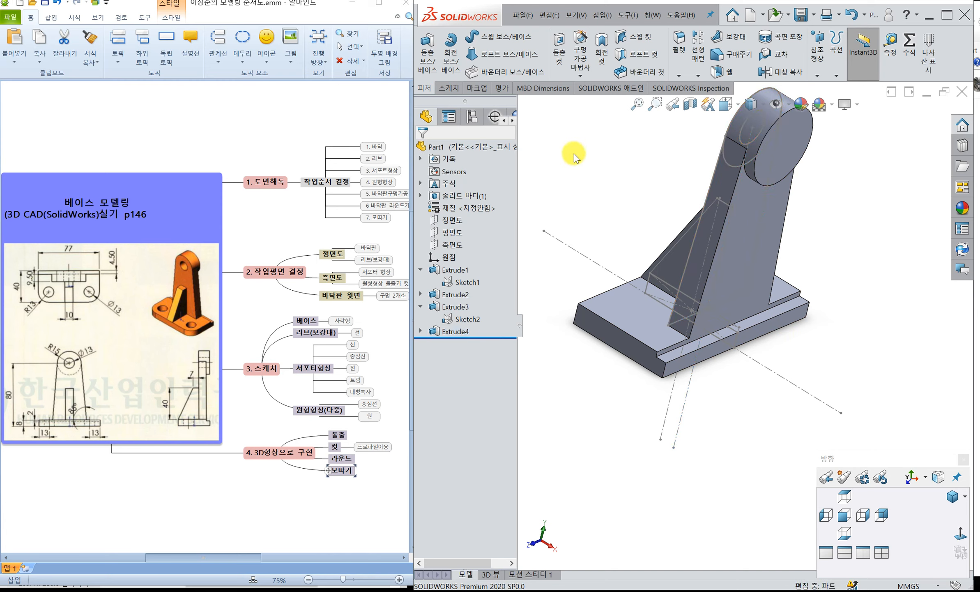
Step: Cut the 13 mm hole circle of the shown support sketch through the boss, with reversed direction and the Up To Next end condition
click(560, 47)
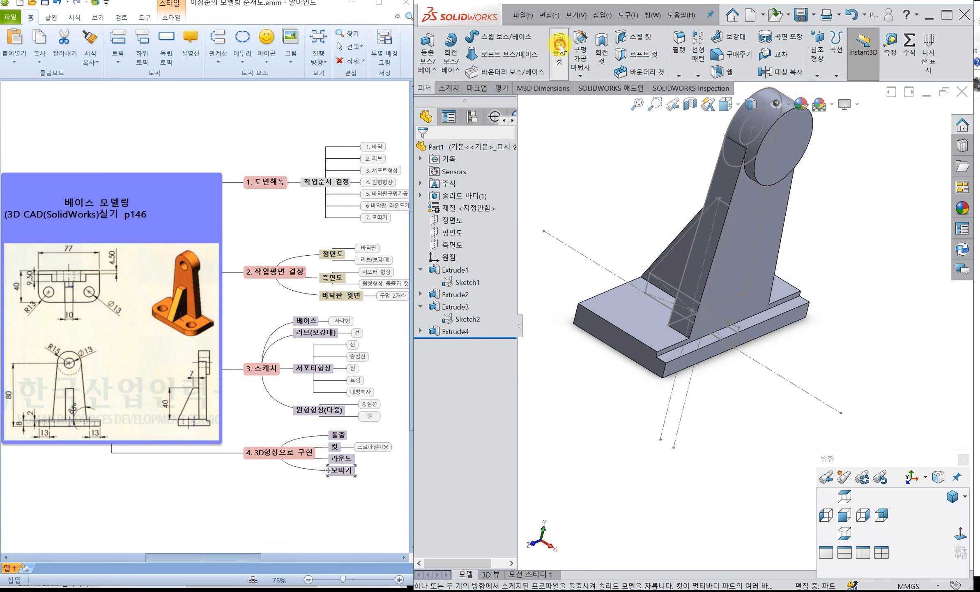
click(743, 147)
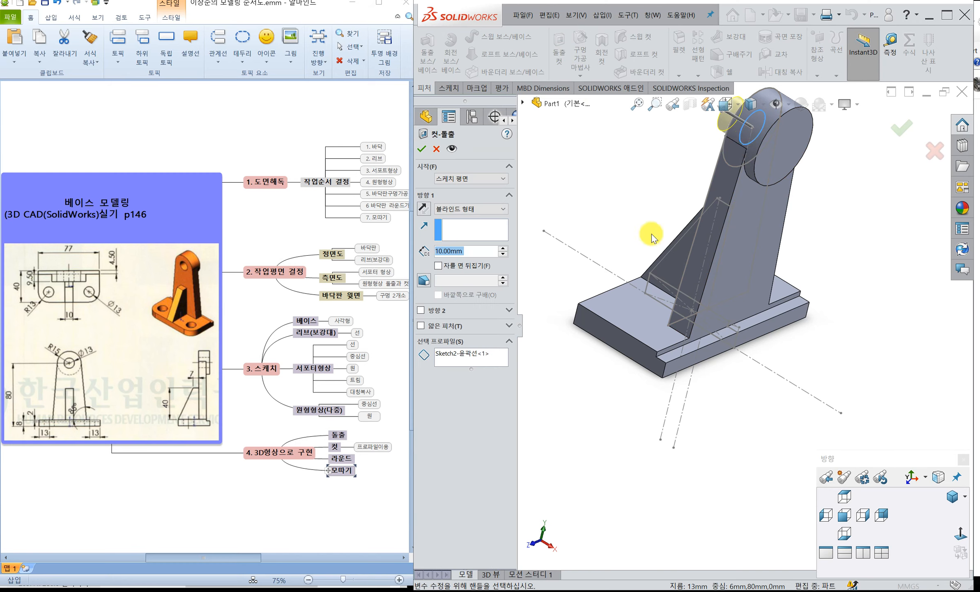
click(424, 208)
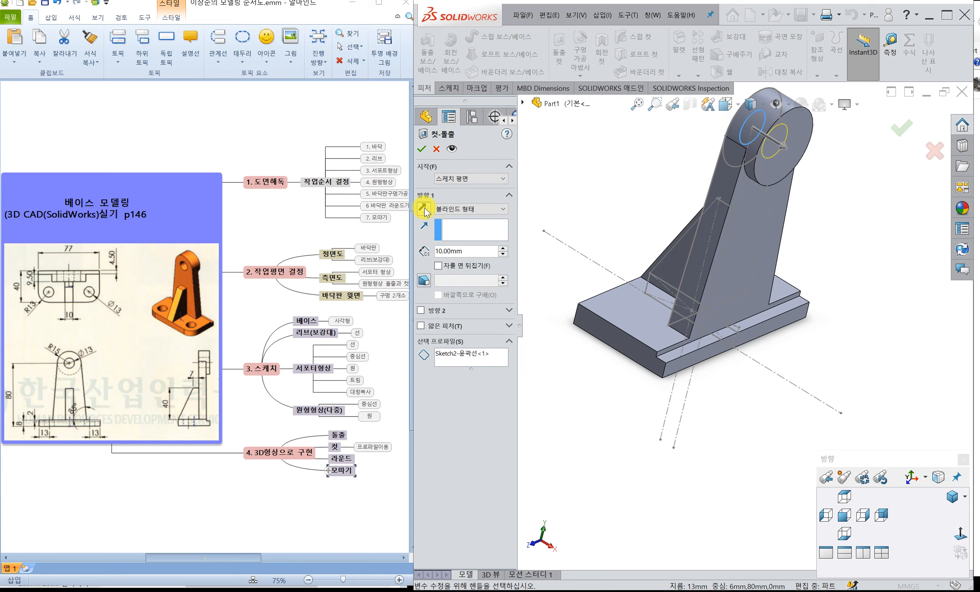
click(502, 209)
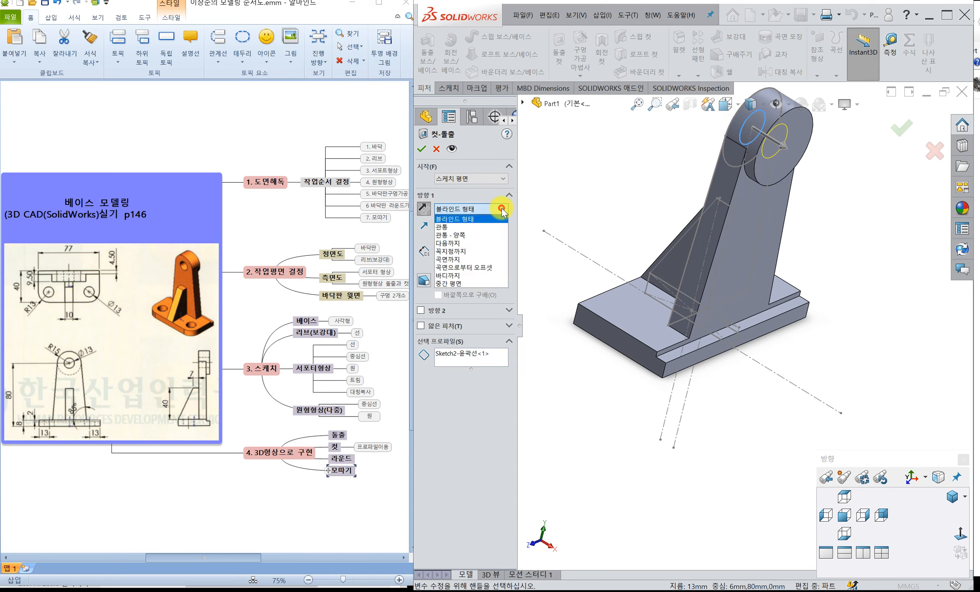
click(491, 243)
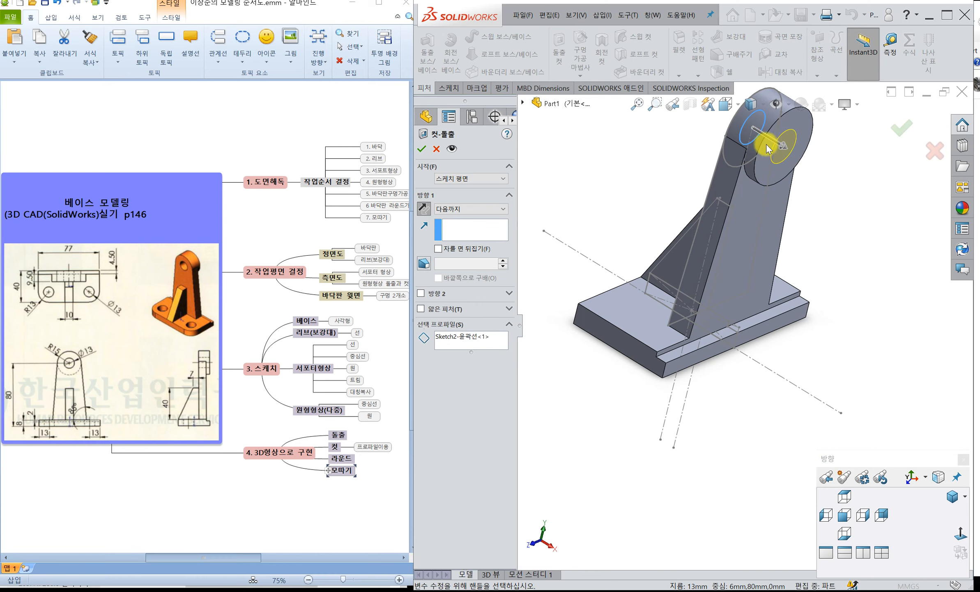
click(422, 149)
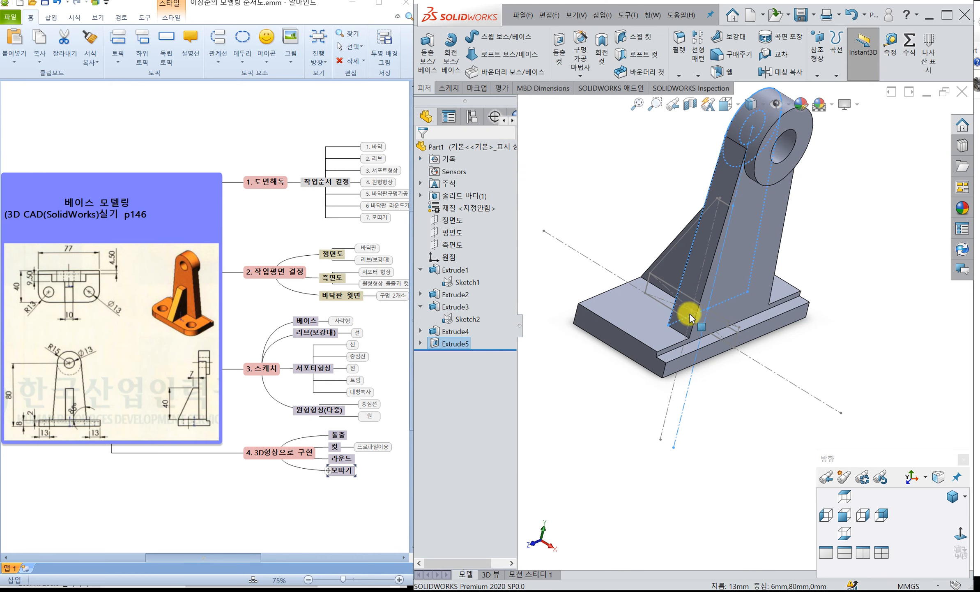
click(848, 344)
Step: Start a sketch on the base's top face and convert the centreline of Sketch1 into it as a construction line
middle_drag(770, 265, 775, 298)
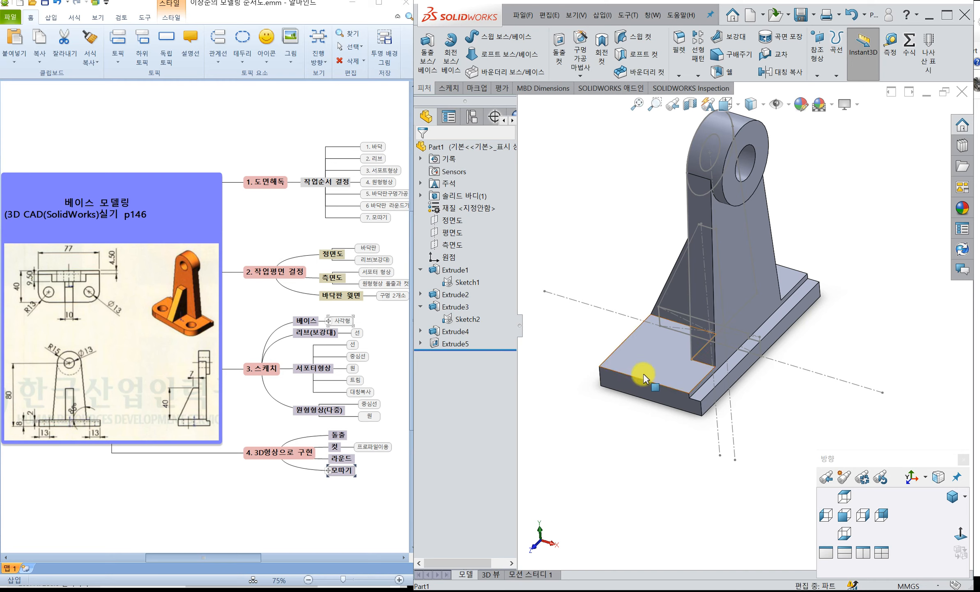
click(663, 355)
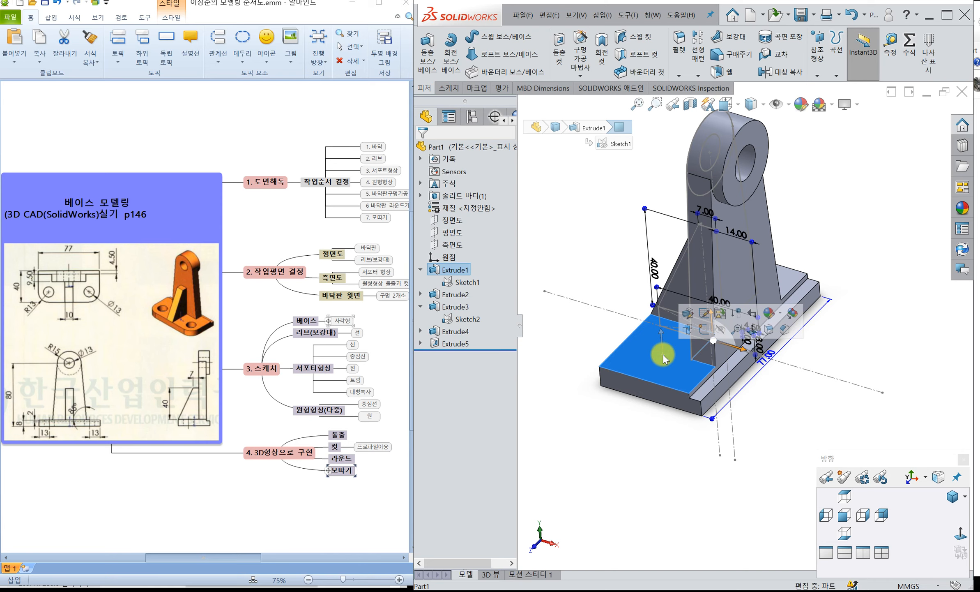
click(703, 334)
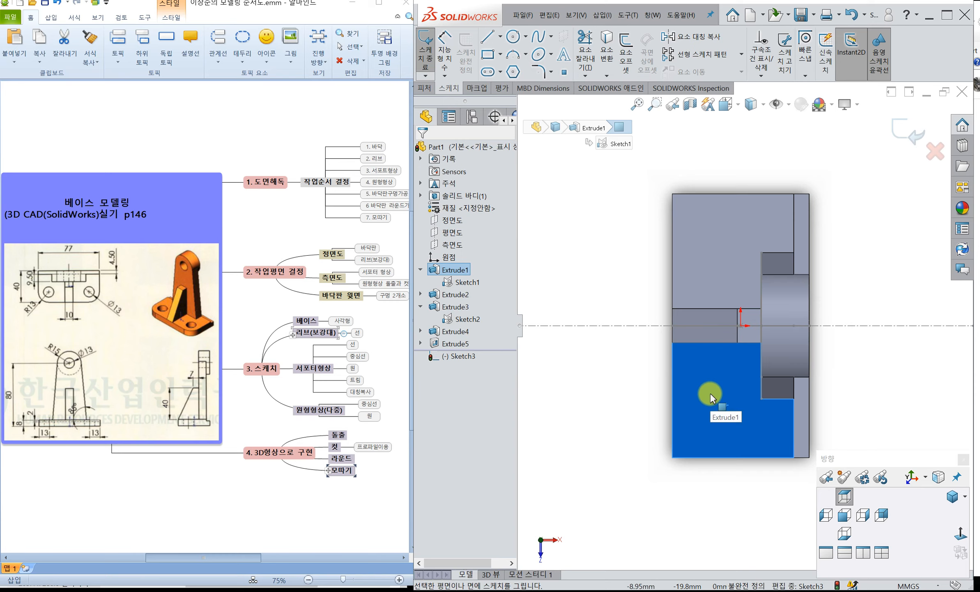
click(644, 325)
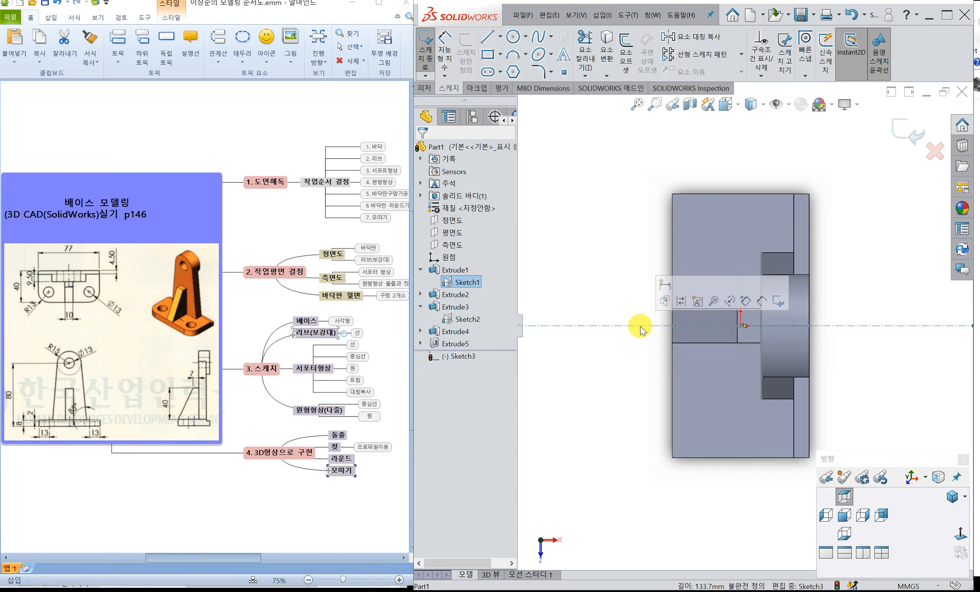
click(682, 303)
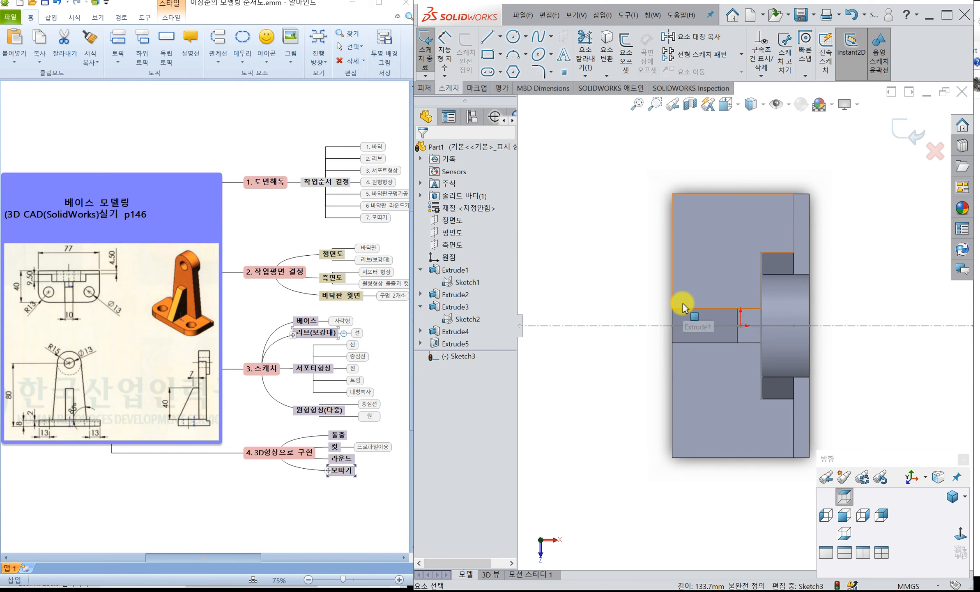
click(618, 326)
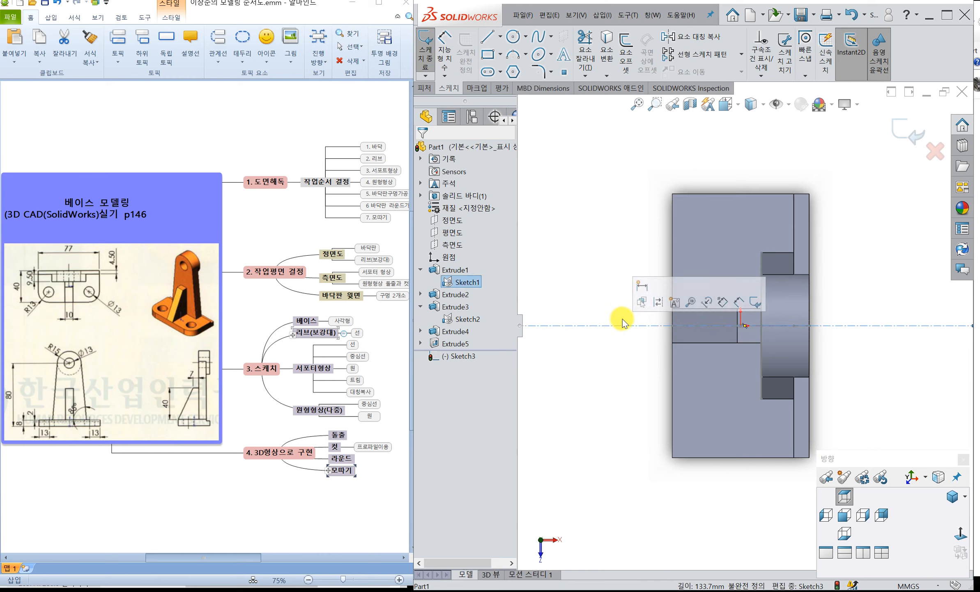
click(606, 46)
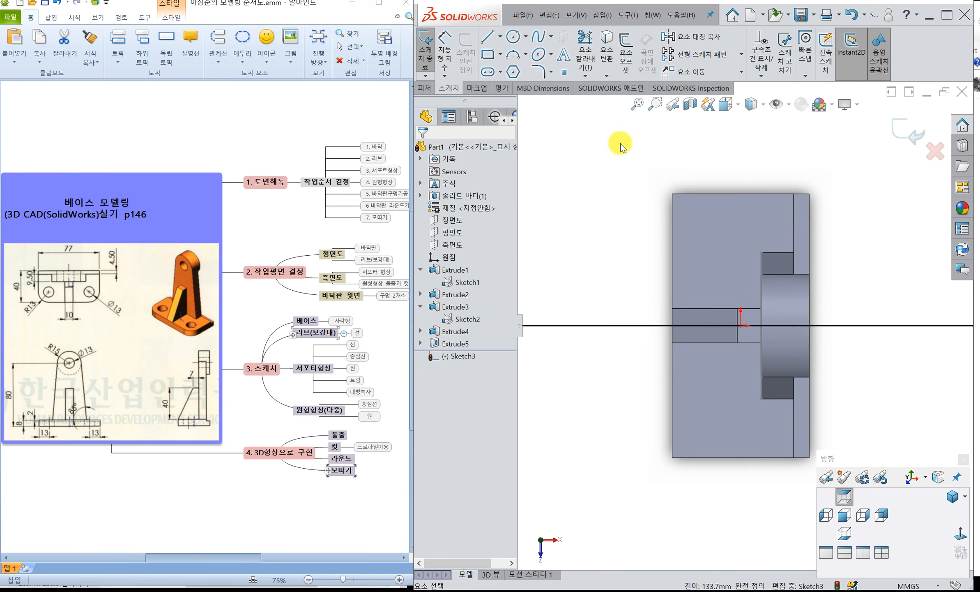
click(637, 326)
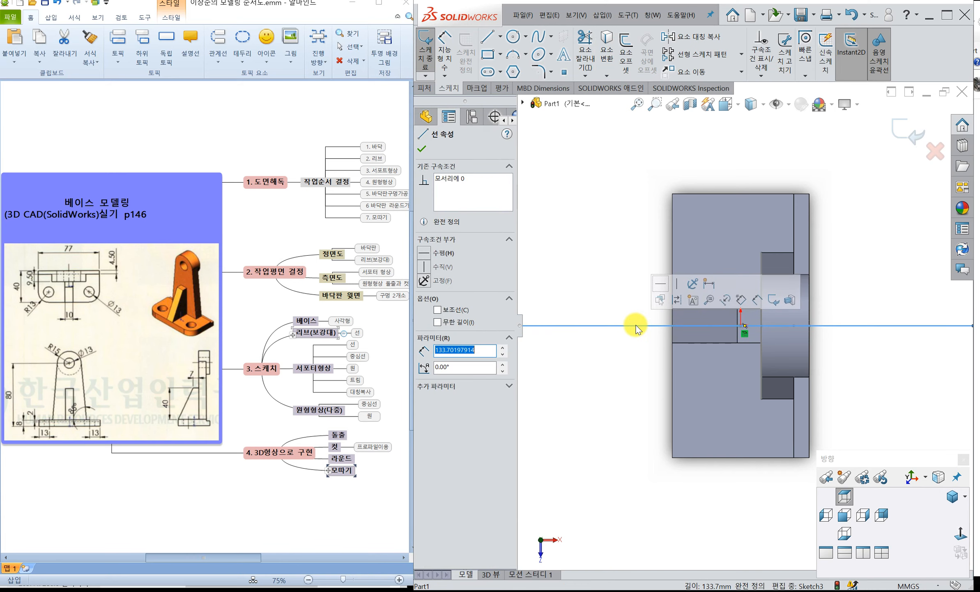
click(677, 295)
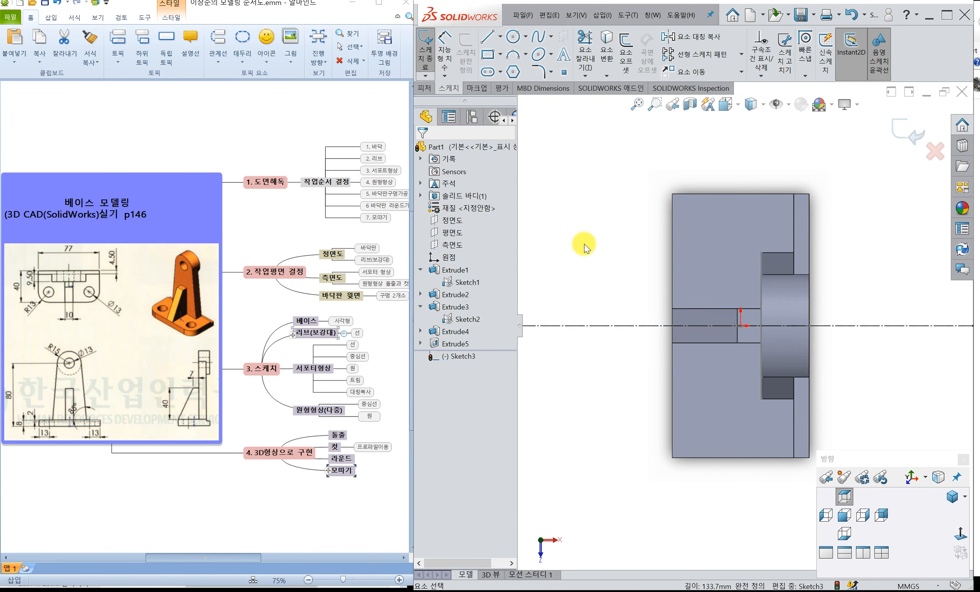
Step: Draw a circle of about 4.2 mm radius near one end of the base on the rib side and mirror it about the centreline
click(513, 38)
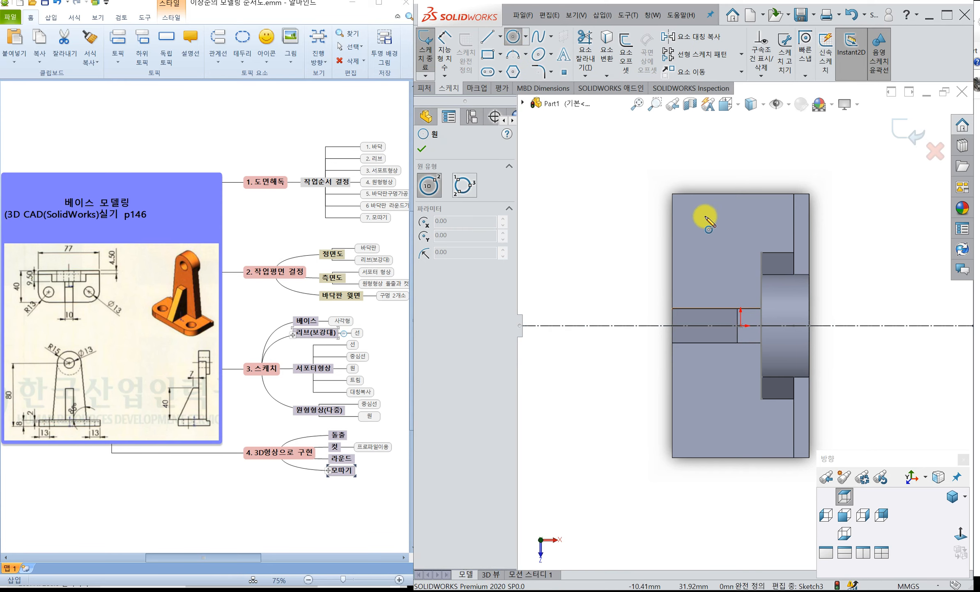
drag(703, 216, 707, 230)
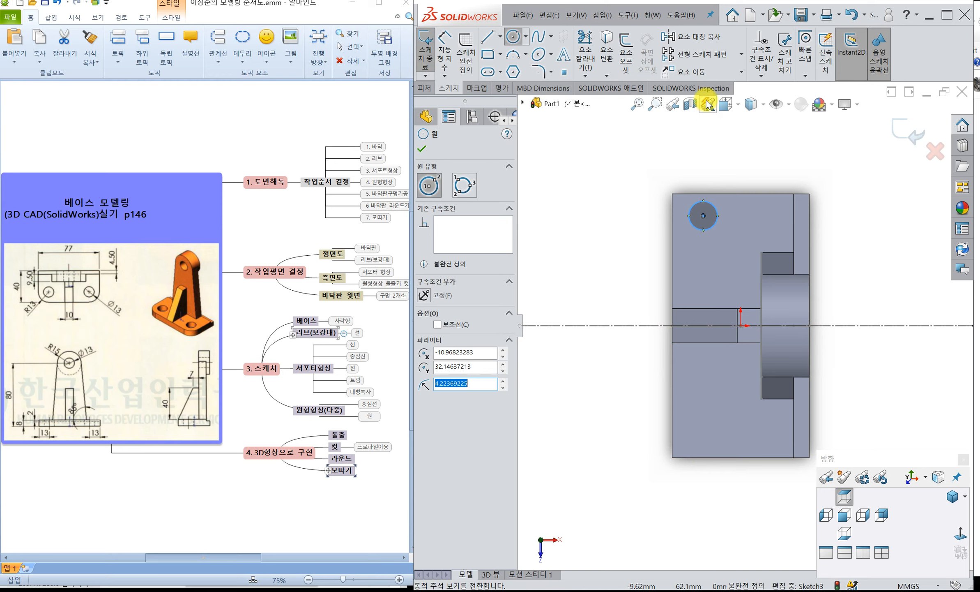
click(686, 40)
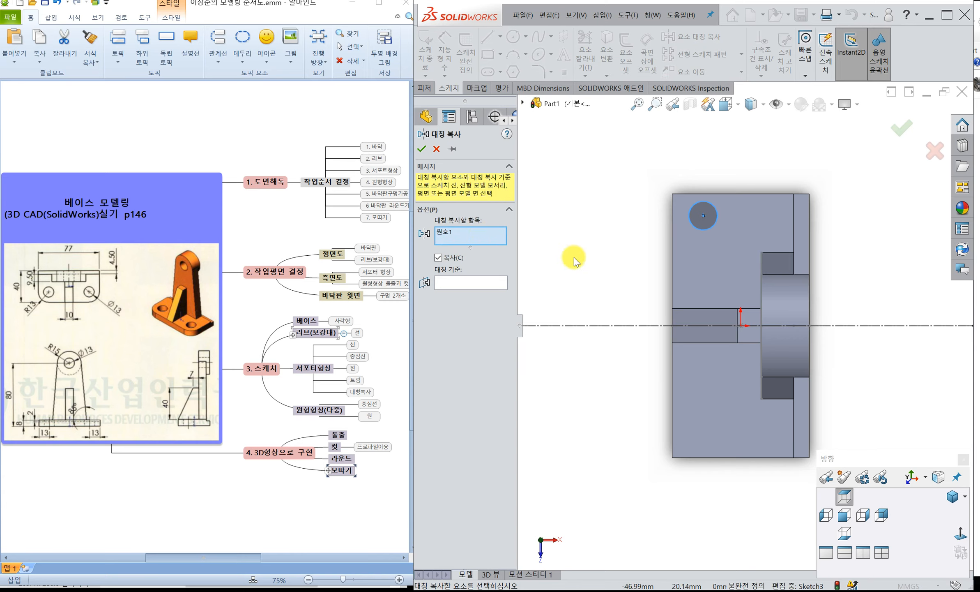
click(492, 289)
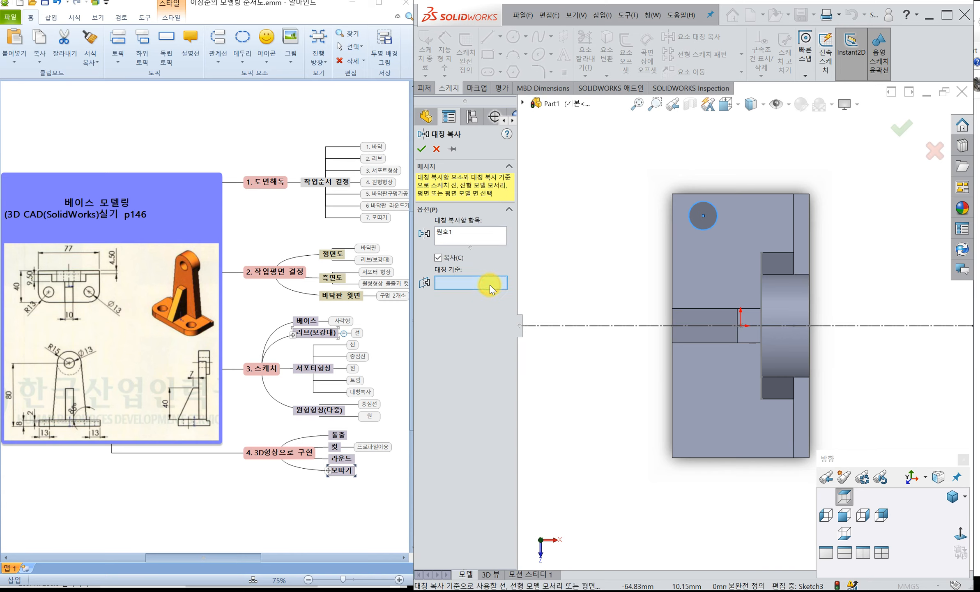
click(637, 326)
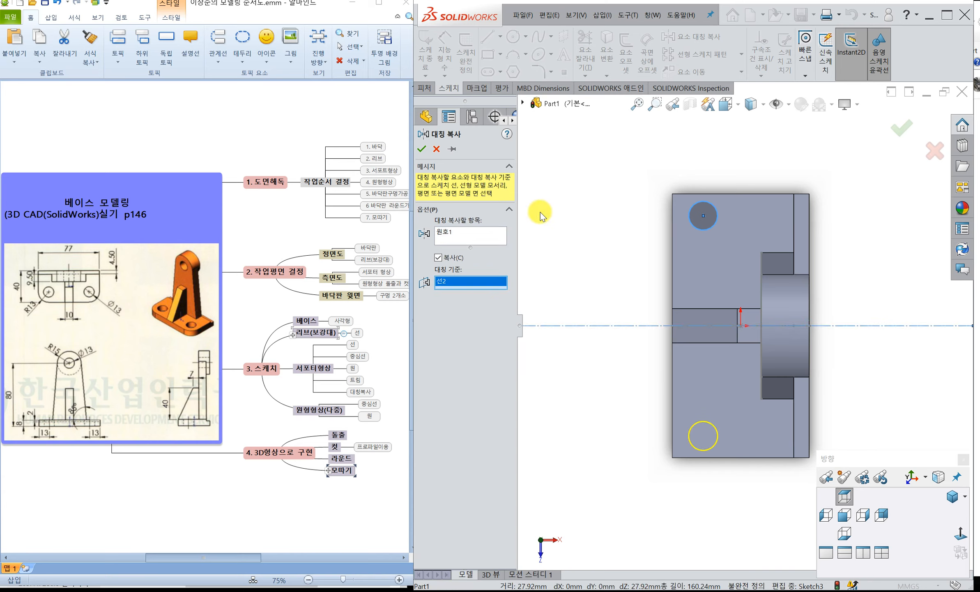
click(424, 150)
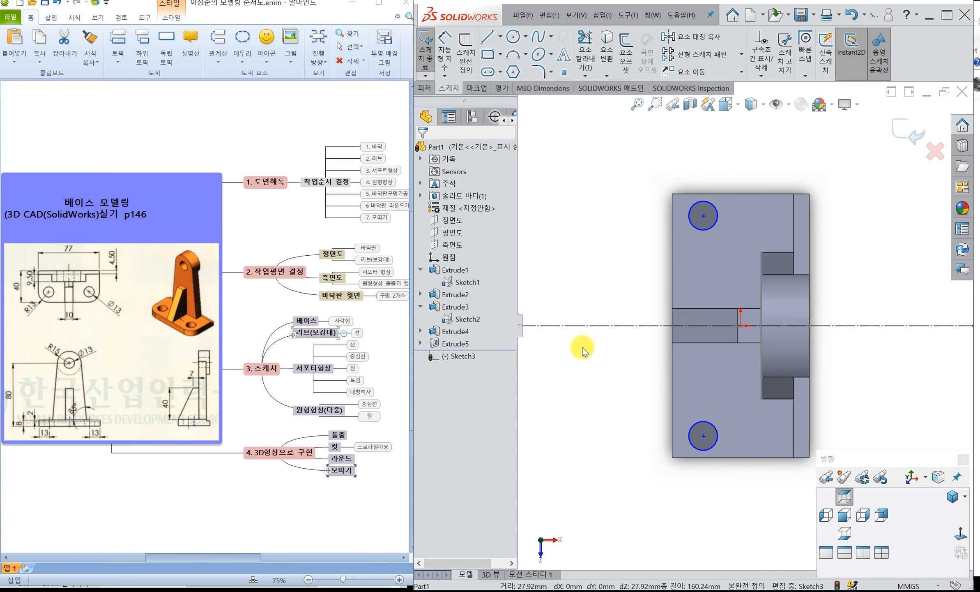
Step: Dimension the original circle's diameter as 13 mm
click(444, 49)
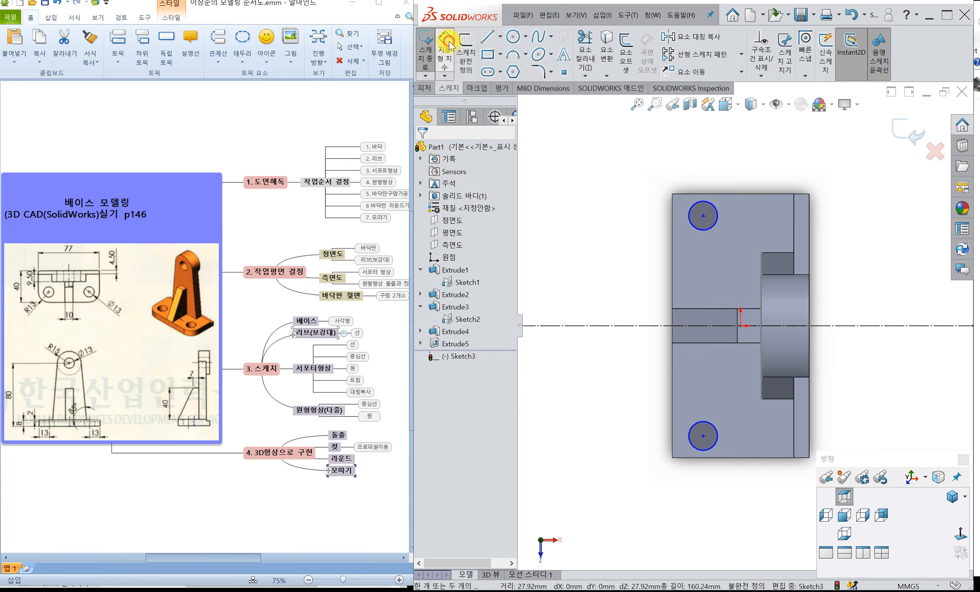
click(716, 207)
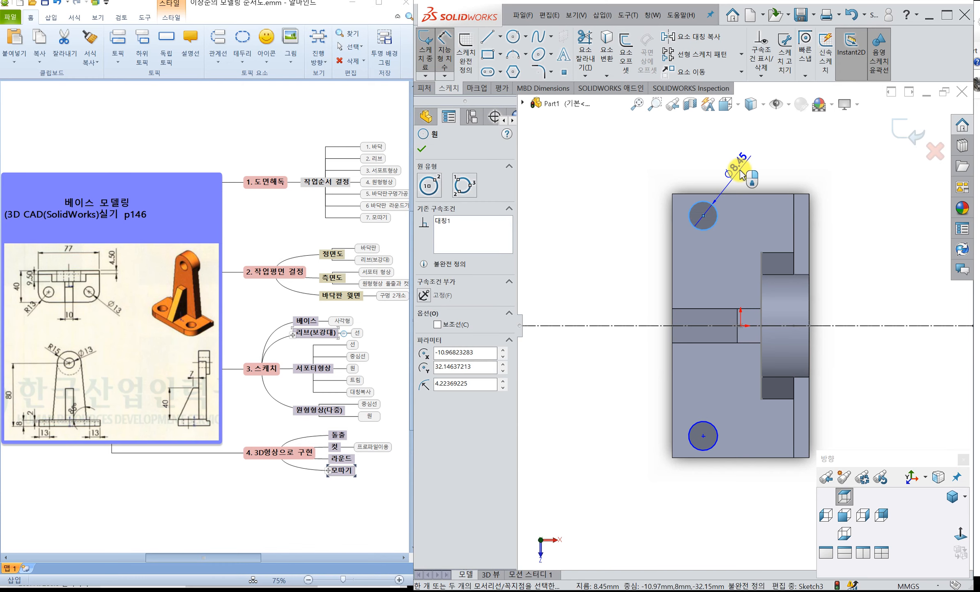
click(741, 174)
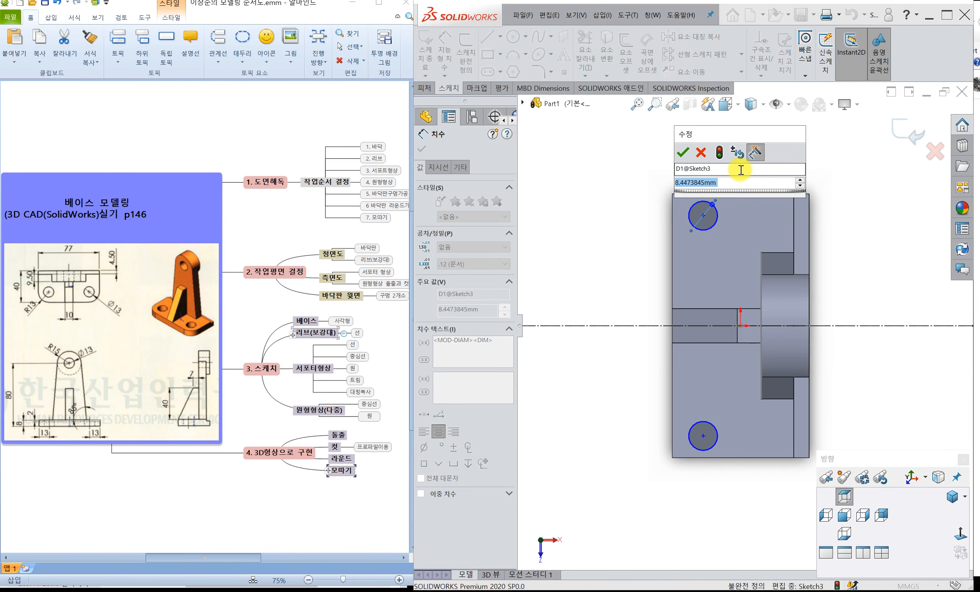
text(13)
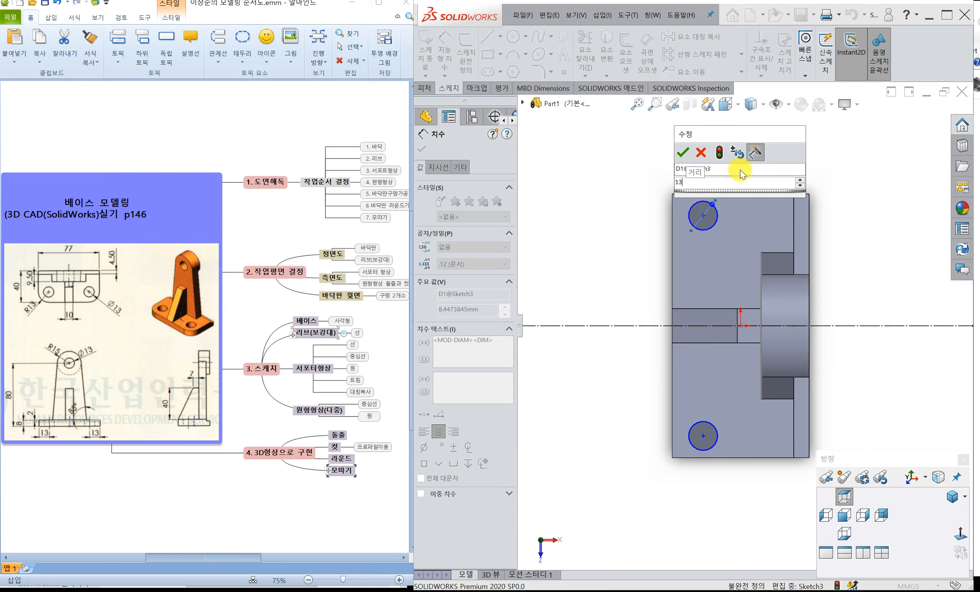
key(Return)
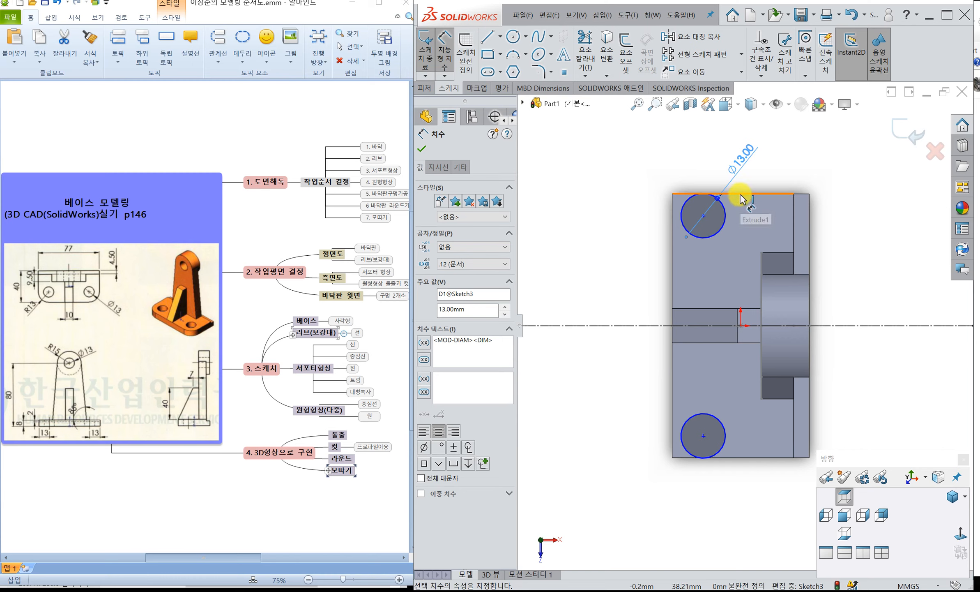
Step: Dimension the distance between the two hole circles' centres as 50 mm
click(704, 216)
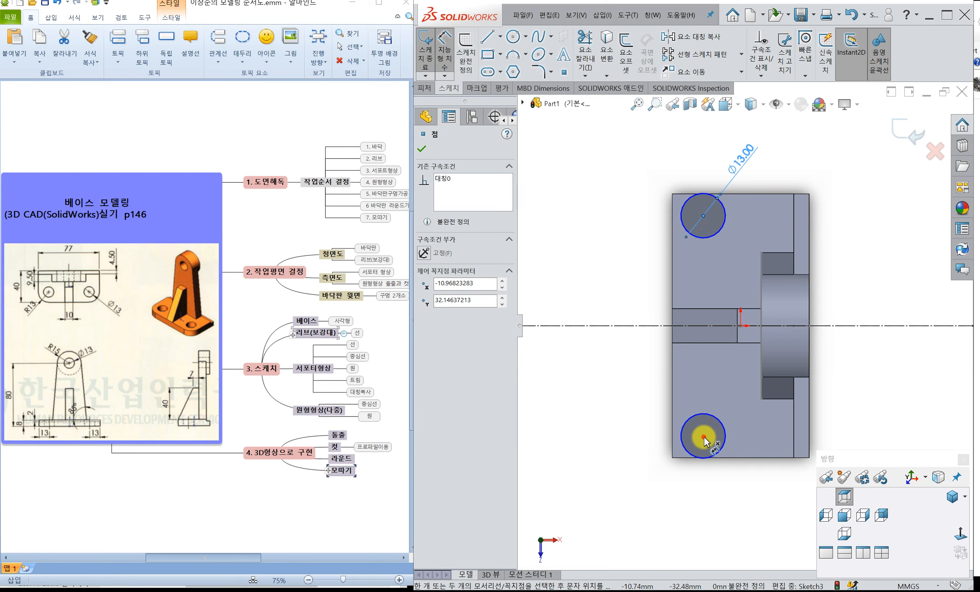
click(704, 436)
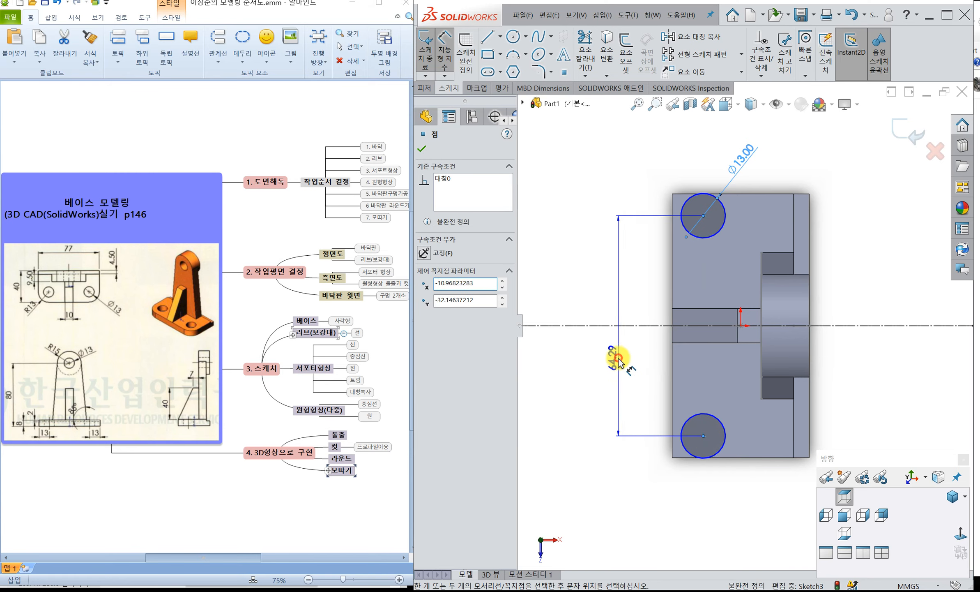
click(618, 360)
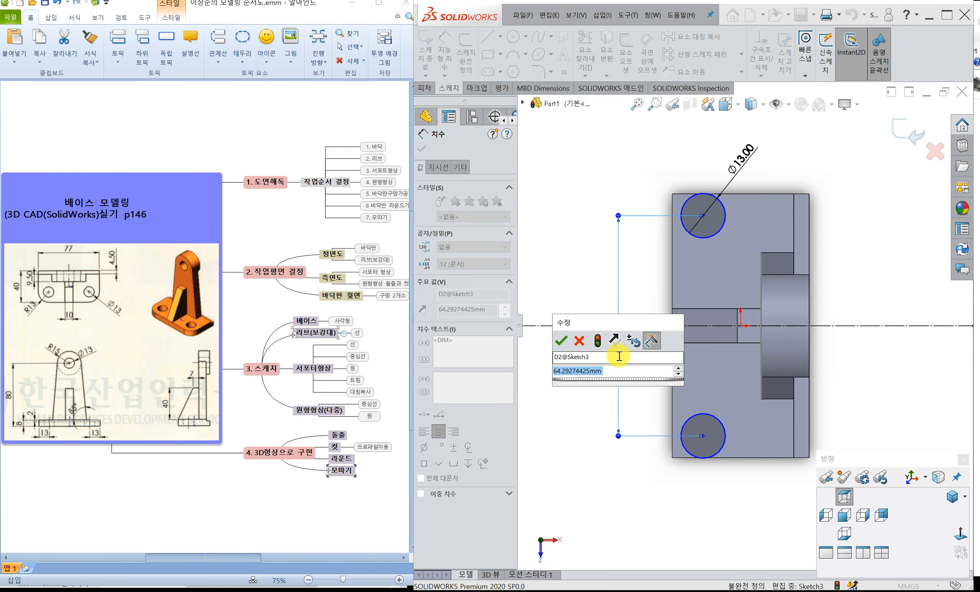
key(Return)
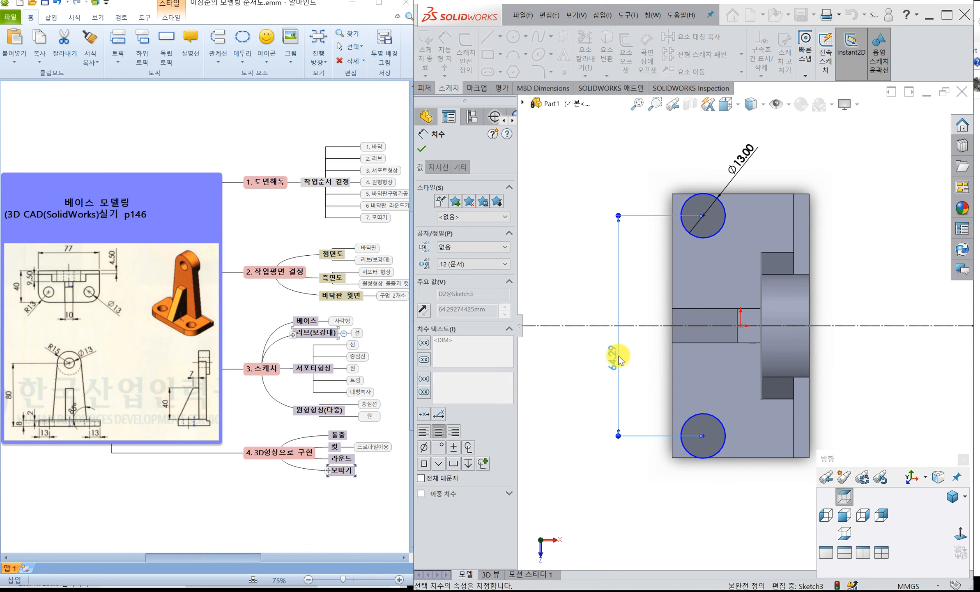
Step: Dimension the distance from the base's long rib-side edge to the original circle's centre as 15 mm
click(674, 262)
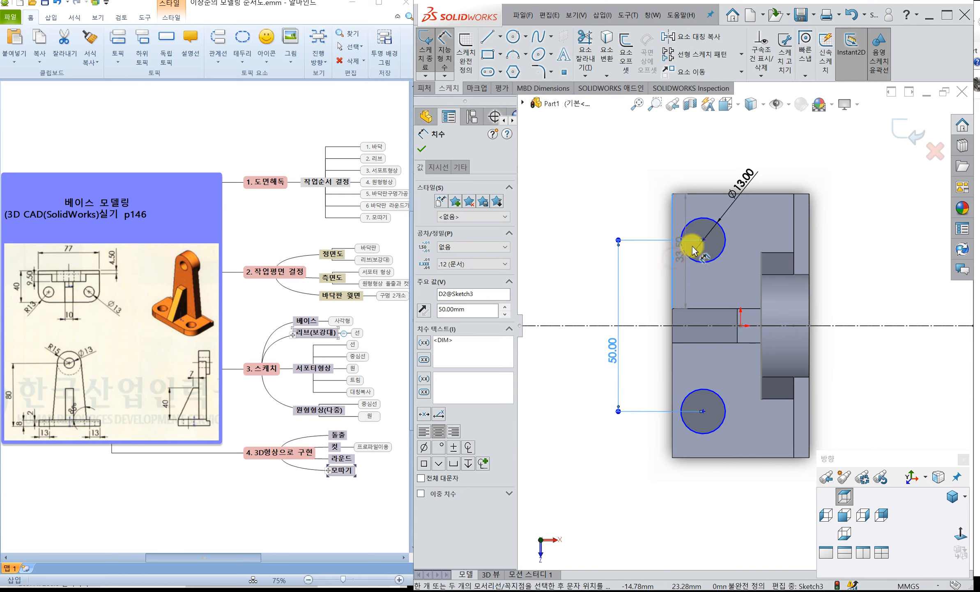
click(699, 219)
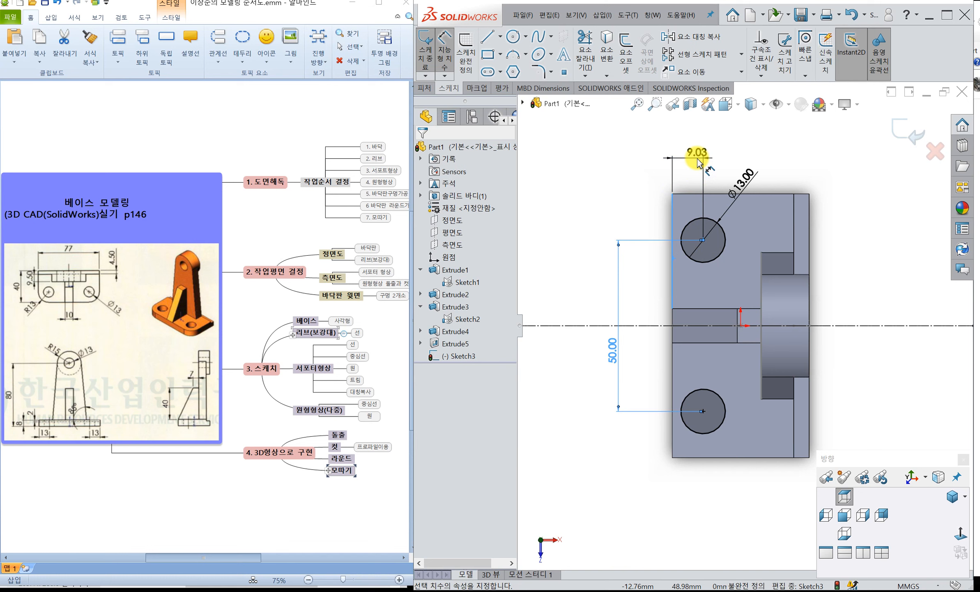
click(699, 161)
key(Return)
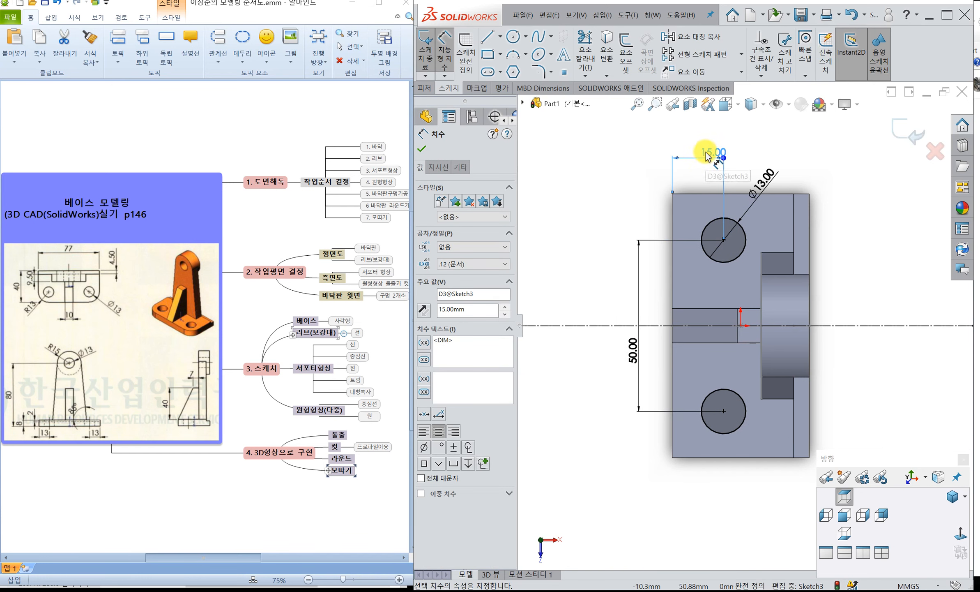
Step: Set the distance from the base's long rib-side edge to the circle's centre to 10 mm
key(Escape)
click(705, 152)
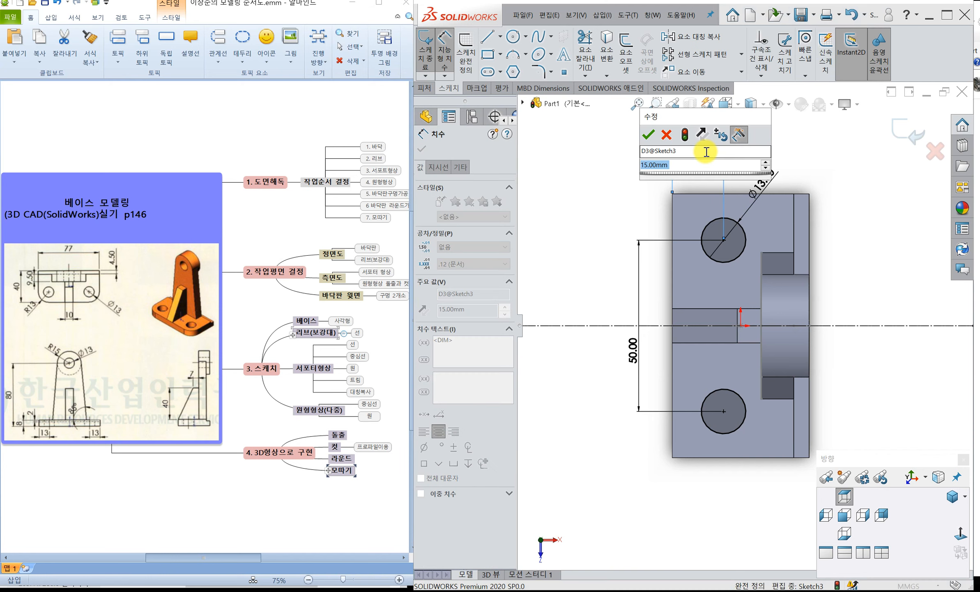
text(15)
key(Return)
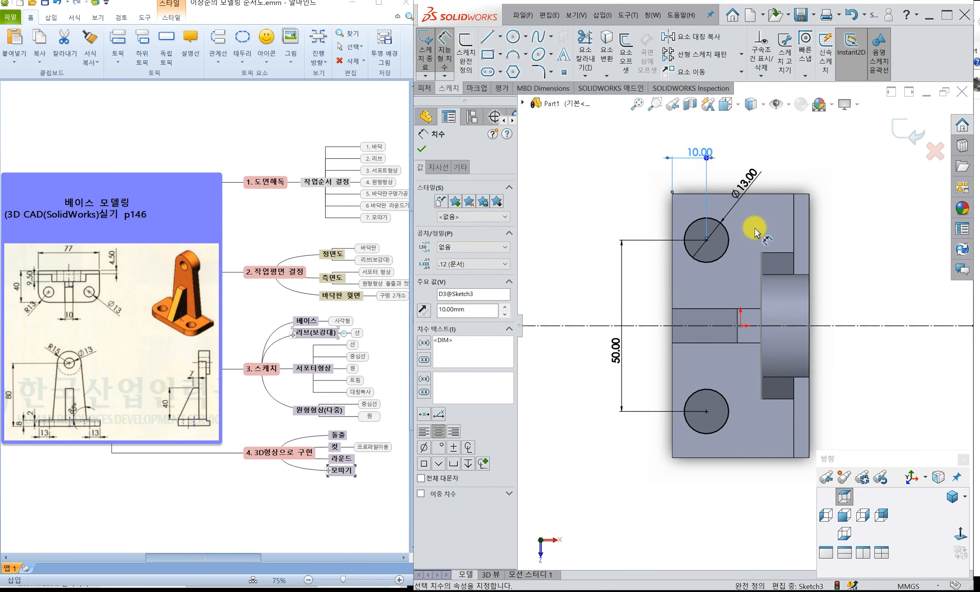
Step: Set the hole circle's diameter to 10 mm
click(749, 179)
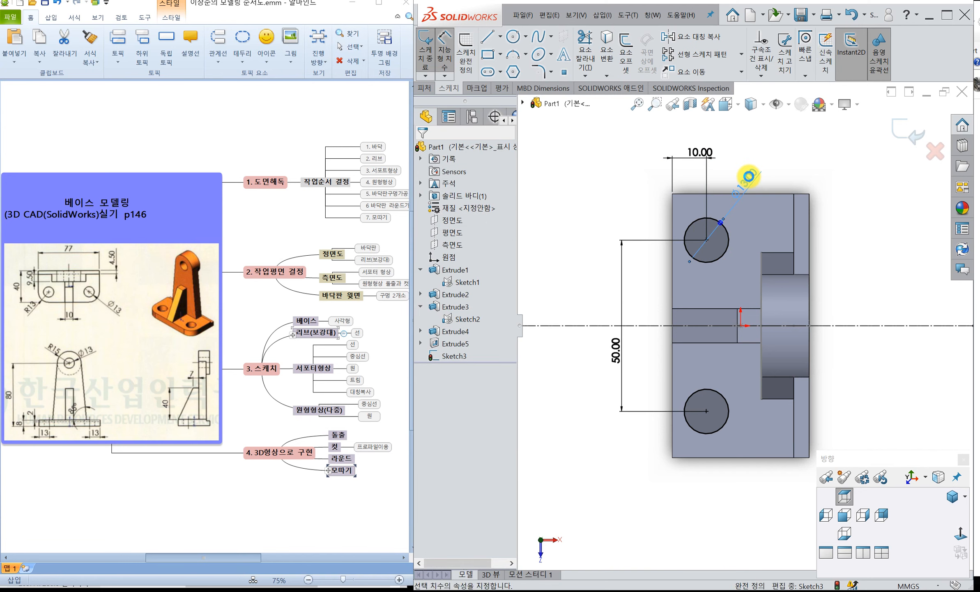
double_click(748, 177)
text(10)
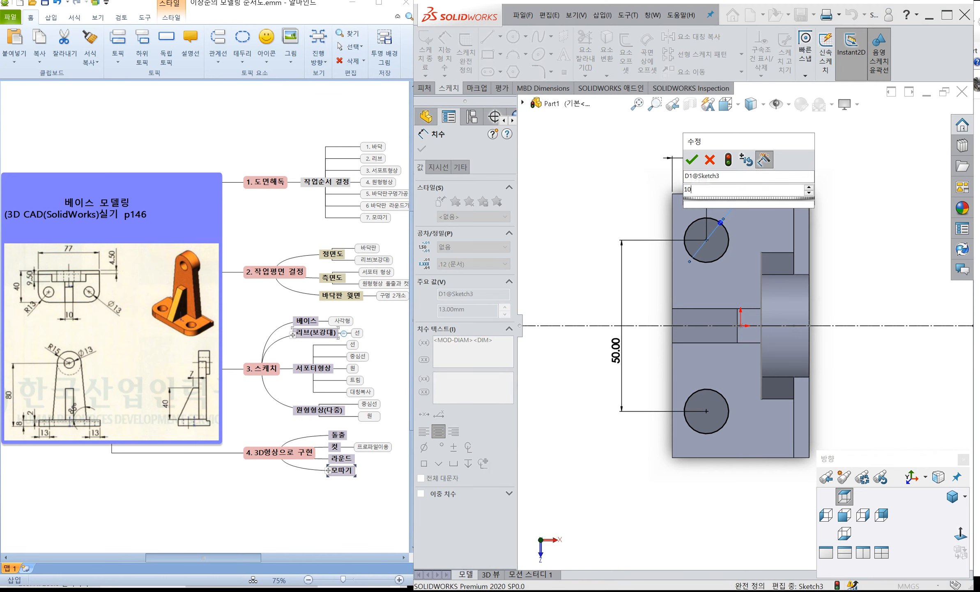
key(Return)
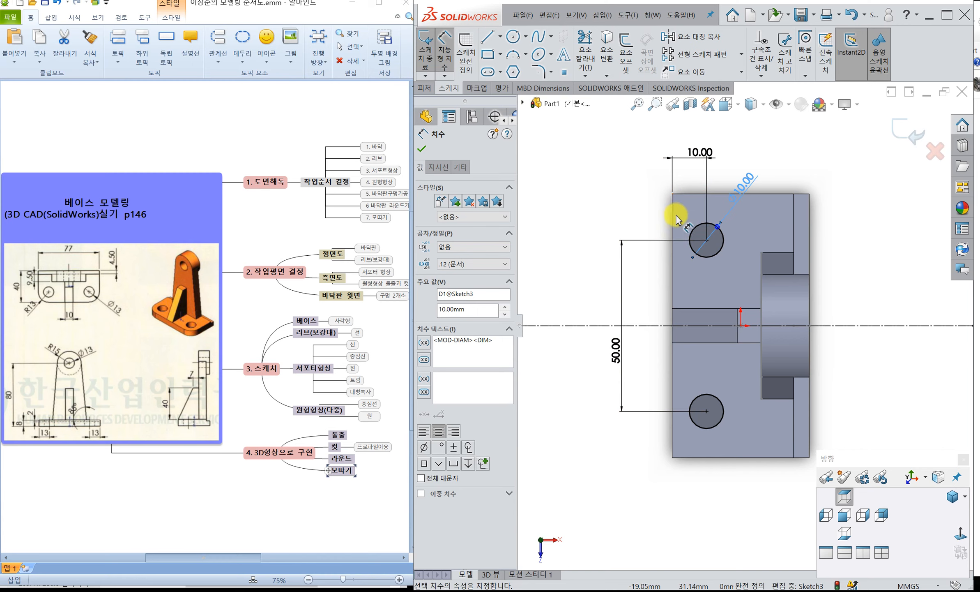
Step: Add a driven dimension from the base's short end edge to the original circle's centre
click(693, 196)
click(707, 240)
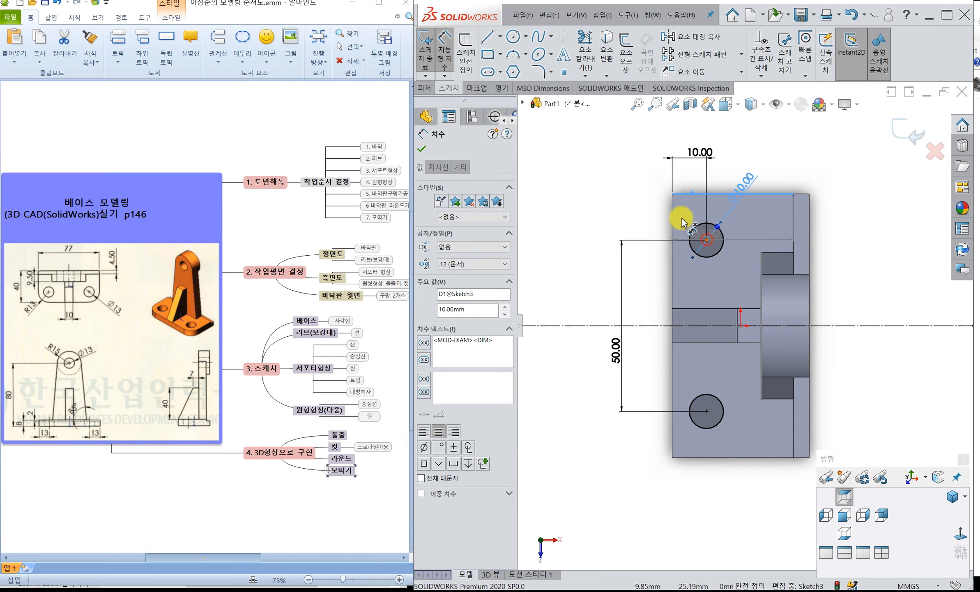
click(622, 218)
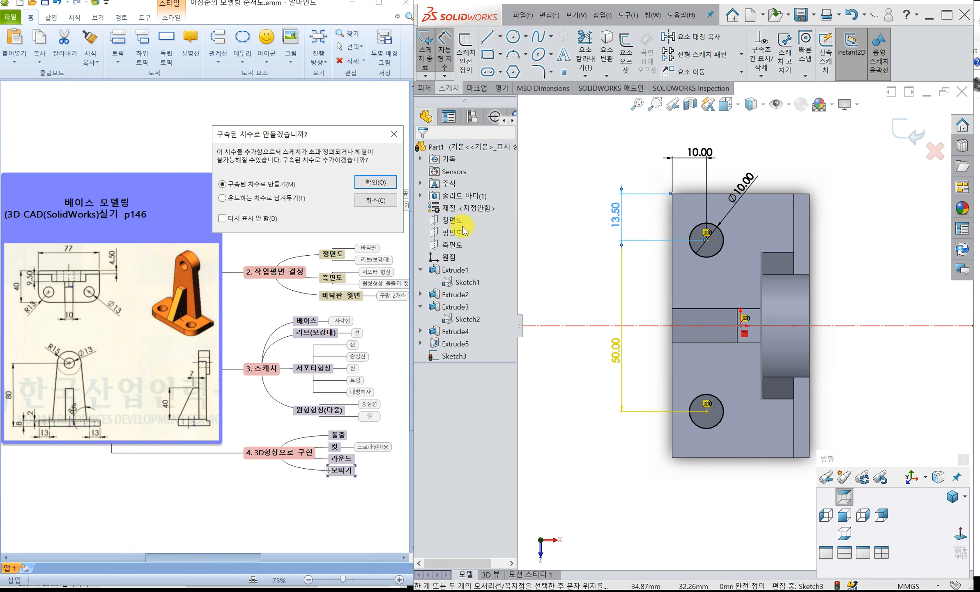
click(375, 182)
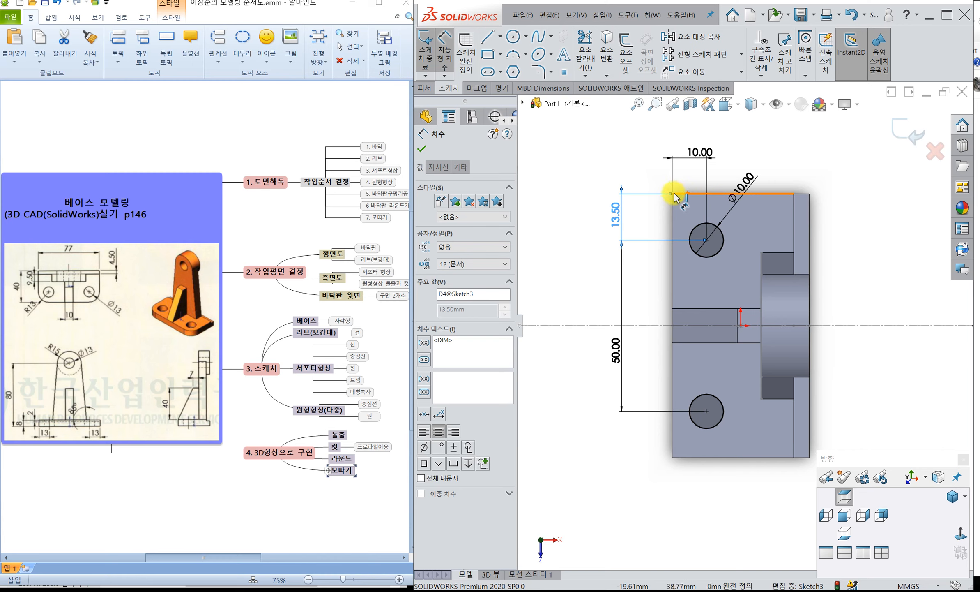
Step: Set the distance between the two hole circles' centres to 57 mm
click(619, 356)
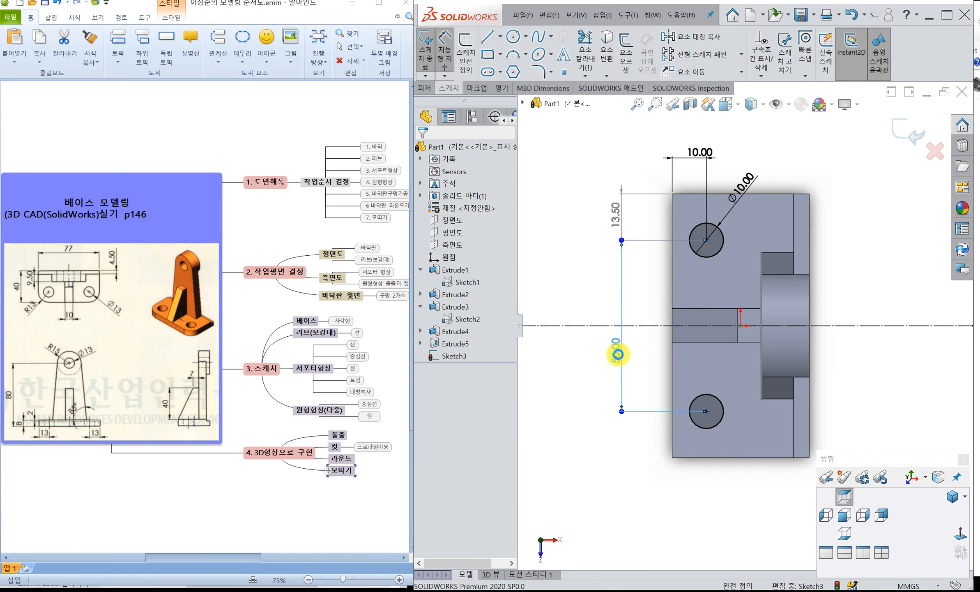
double_click(618, 354)
drag(620, 319, 549, 86)
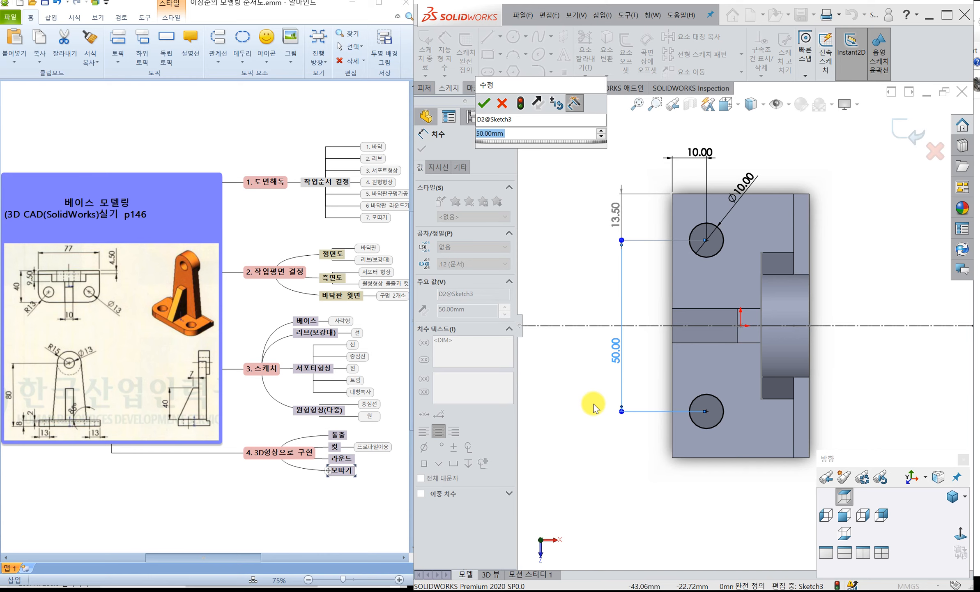
key(Return)
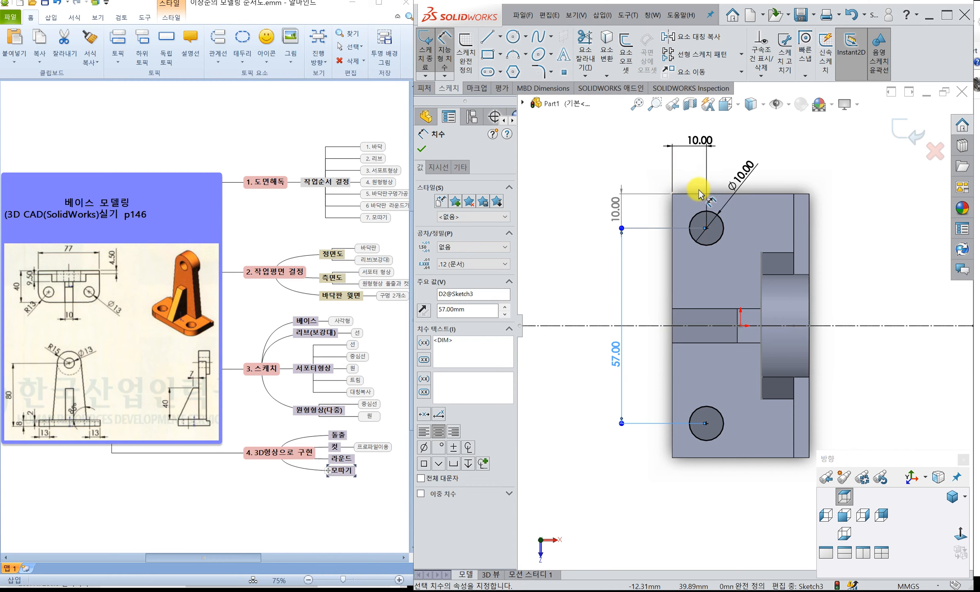
Step: Reposition the centre-spacing dimension and the driven end-edge dimension closer to the base
click(703, 245)
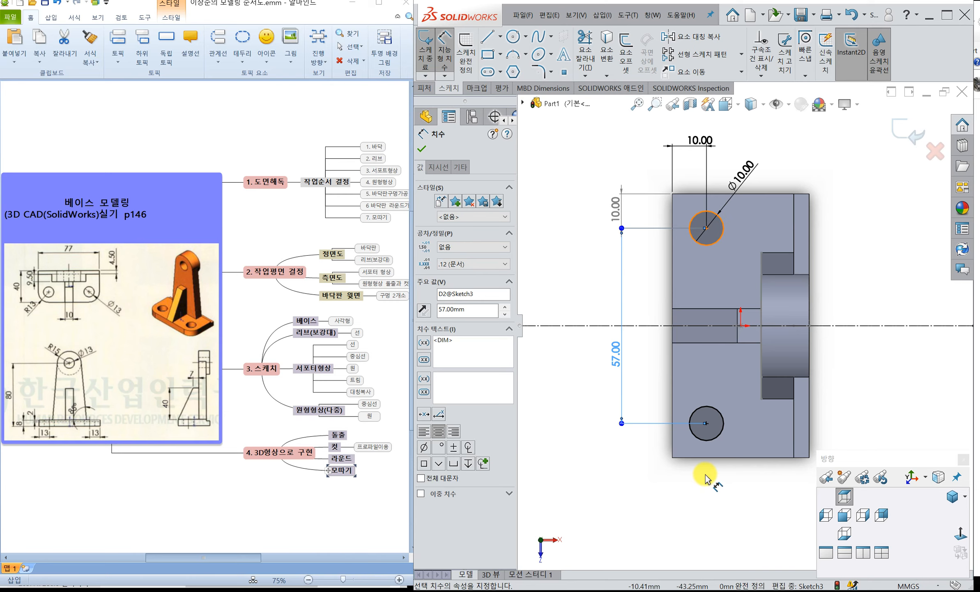
drag(619, 347, 622, 322)
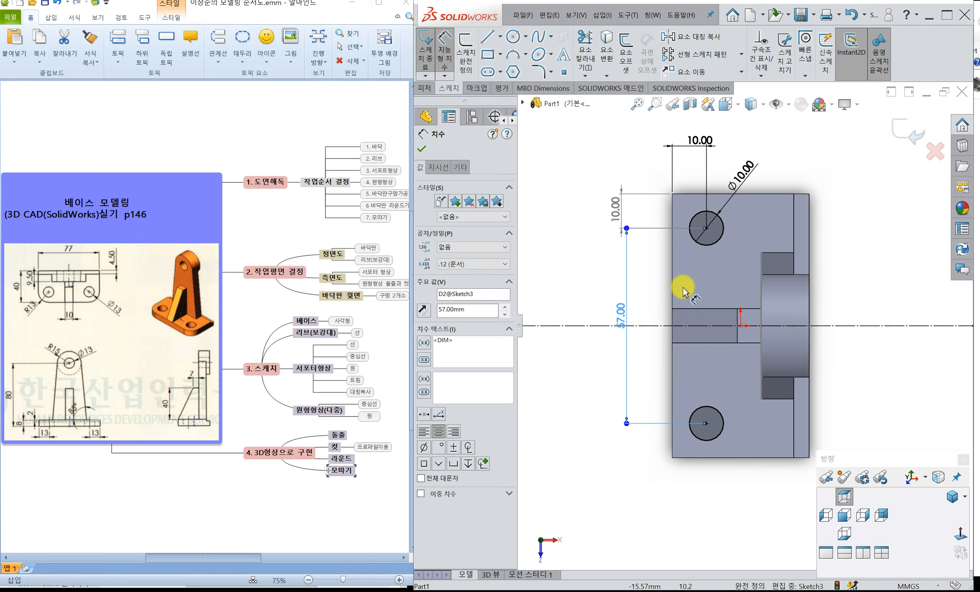
click(639, 213)
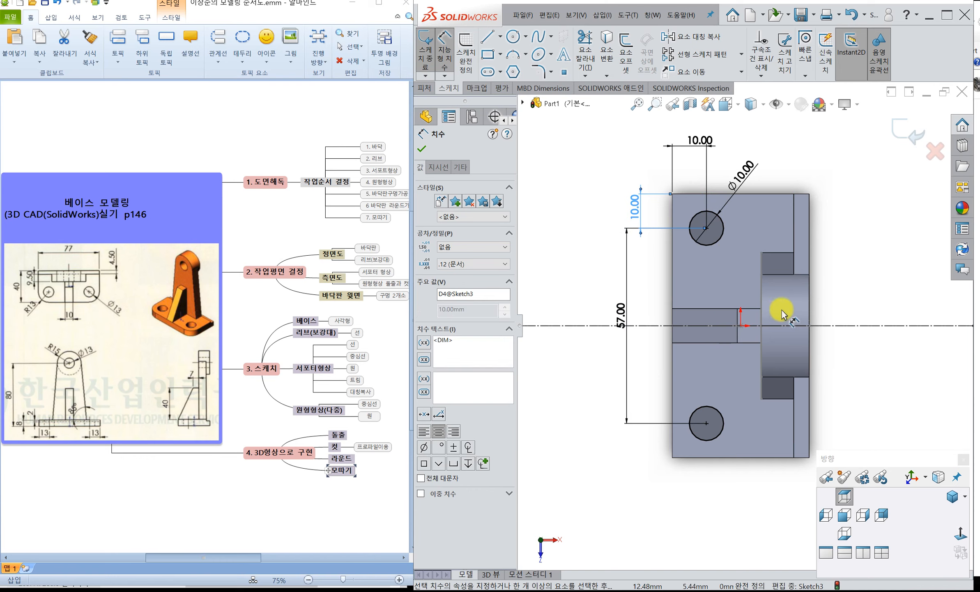
Step: Cut the two hole circles through the base with an extruded cut using the Up To Next end condition
middle_drag(837, 249, 842, 168)
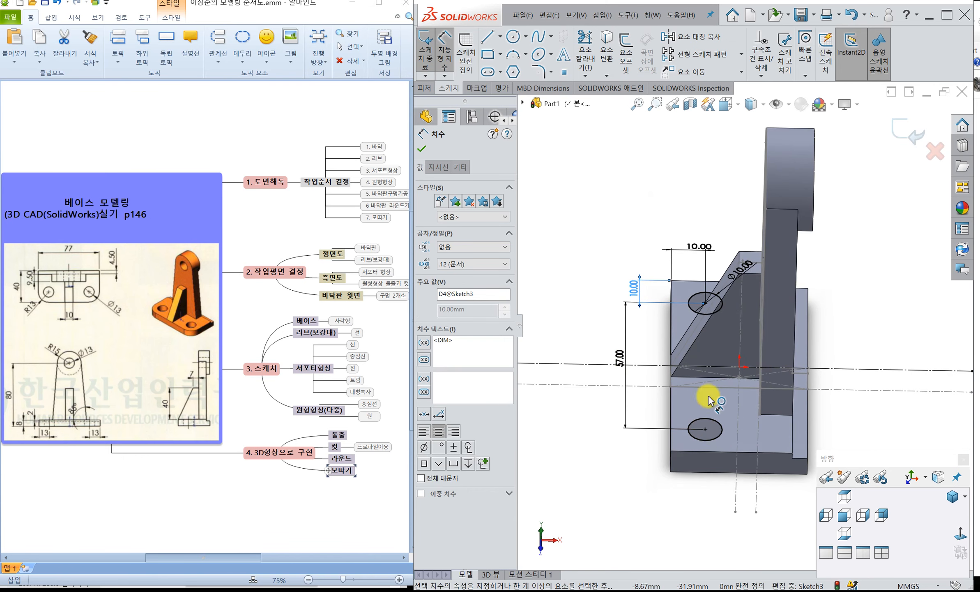
click(422, 89)
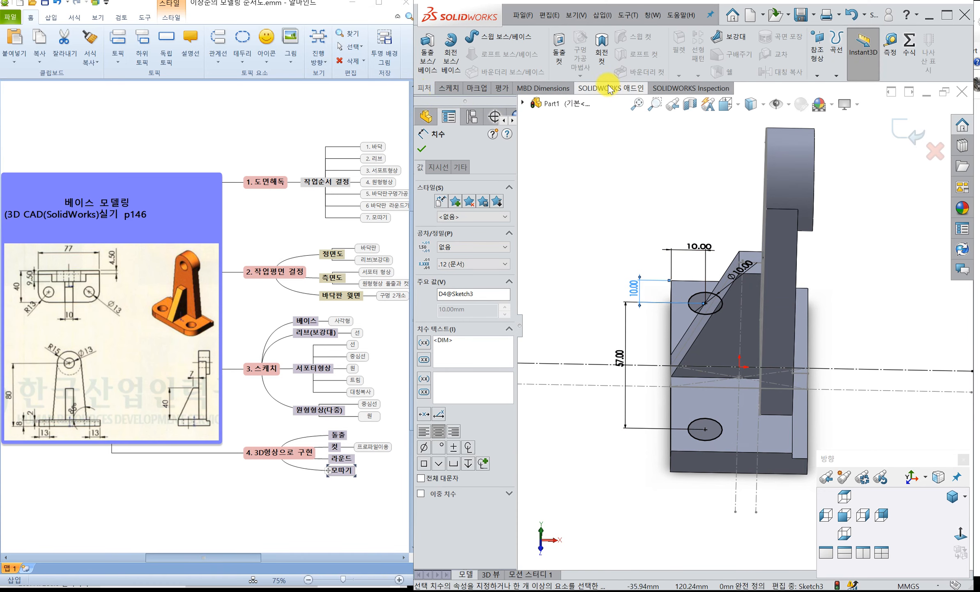
click(559, 43)
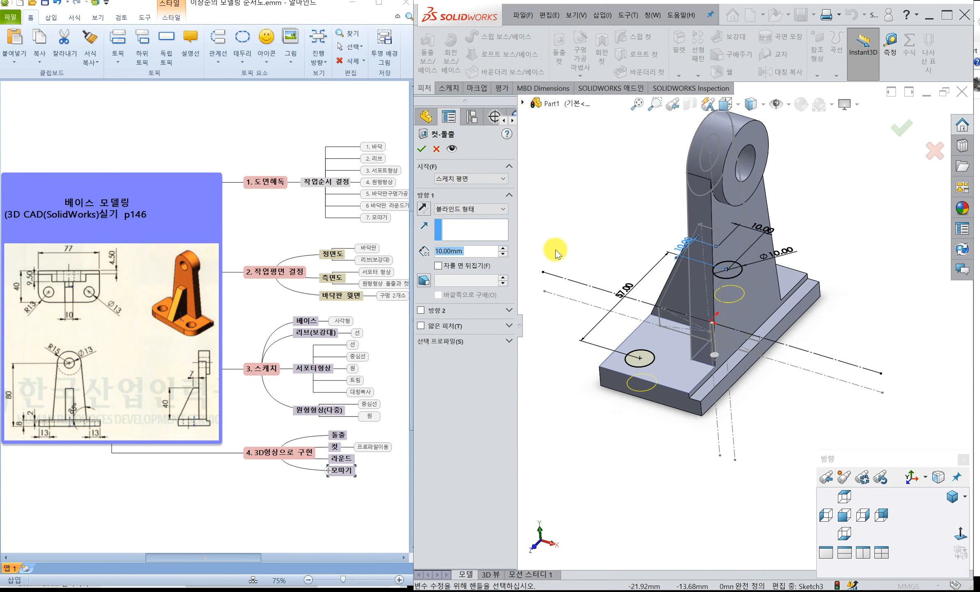
click(501, 208)
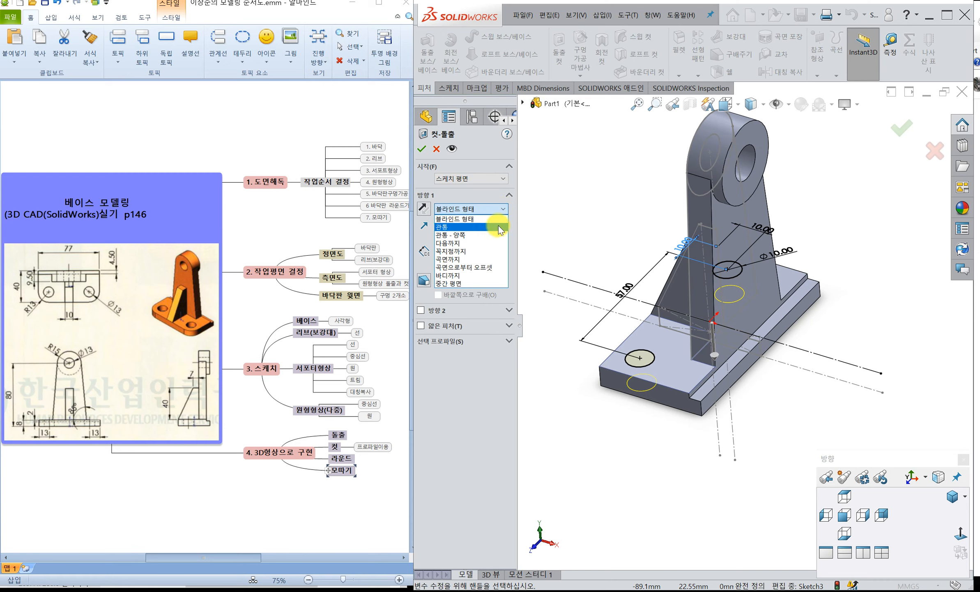
click(493, 243)
mouse_move(667, 405)
middle_down()
mouse_move(687, 314)
mouse_move(685, 401)
middle_up()
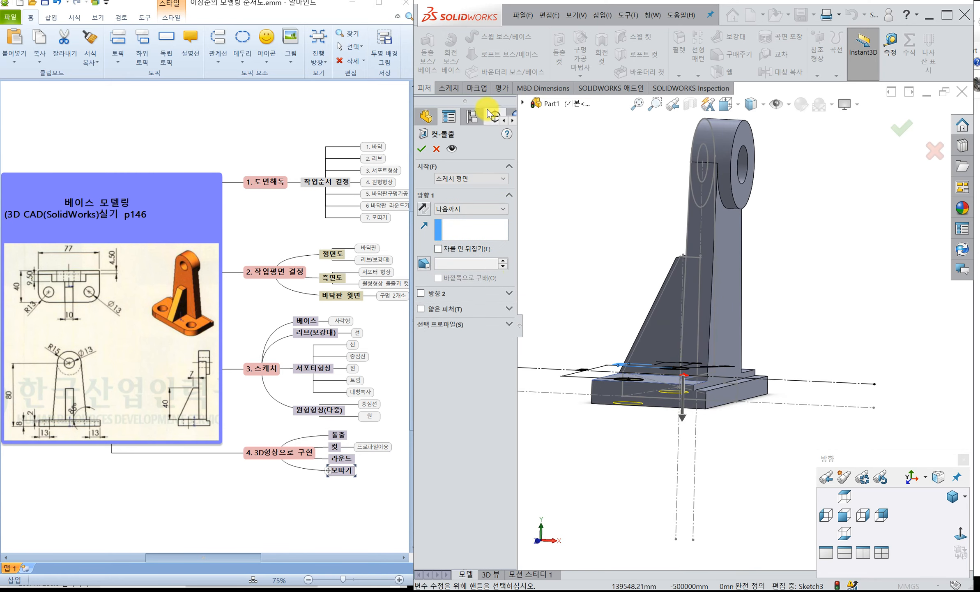
click(423, 153)
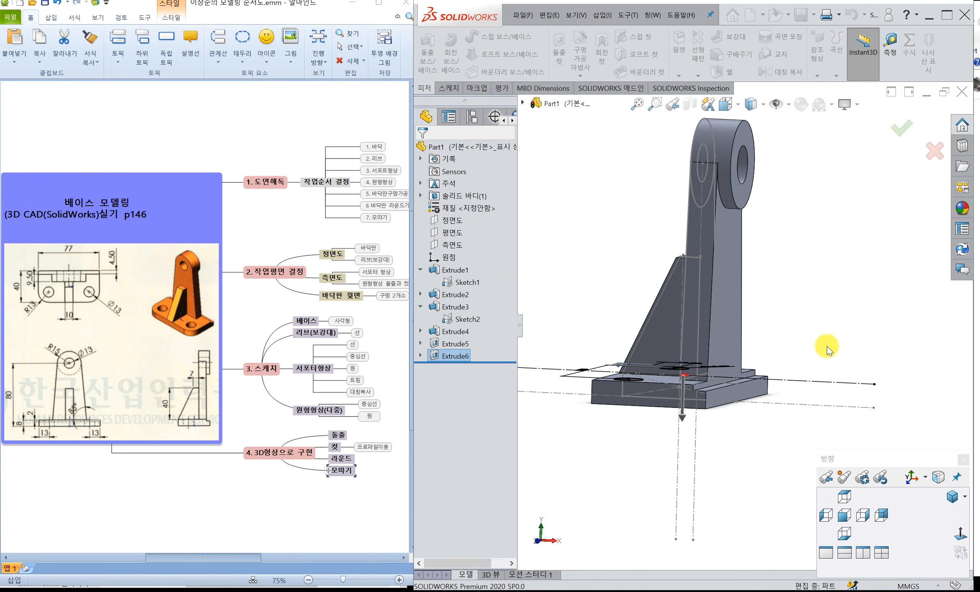
Step: Hide the displayed base sketch (Sketch1) and support sketch (Sketch2)
mouse_move(777, 270)
middle_down()
mouse_move(779, 348)
mouse_move(779, 334)
middle_up()
click(786, 252)
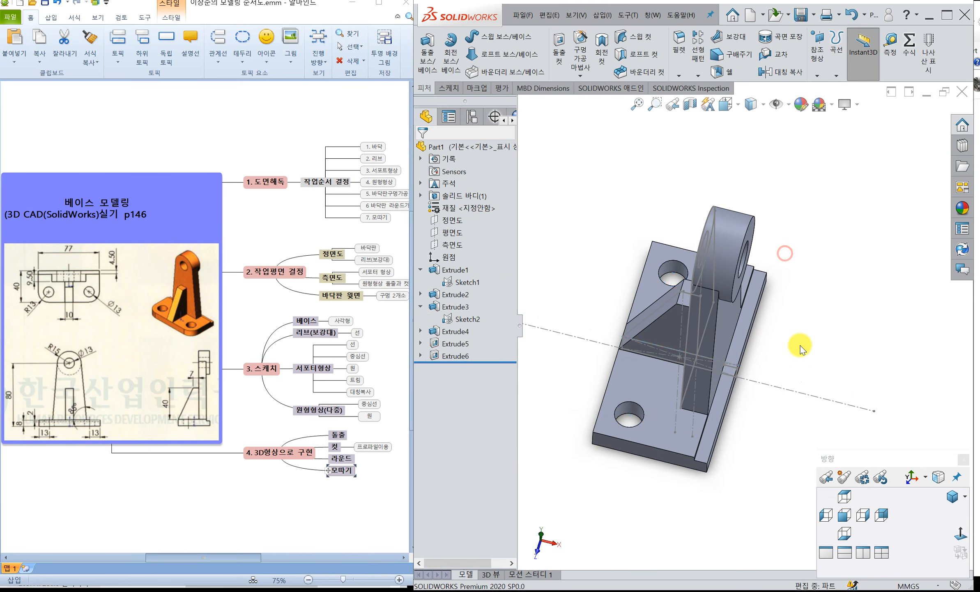
click(788, 395)
click(826, 365)
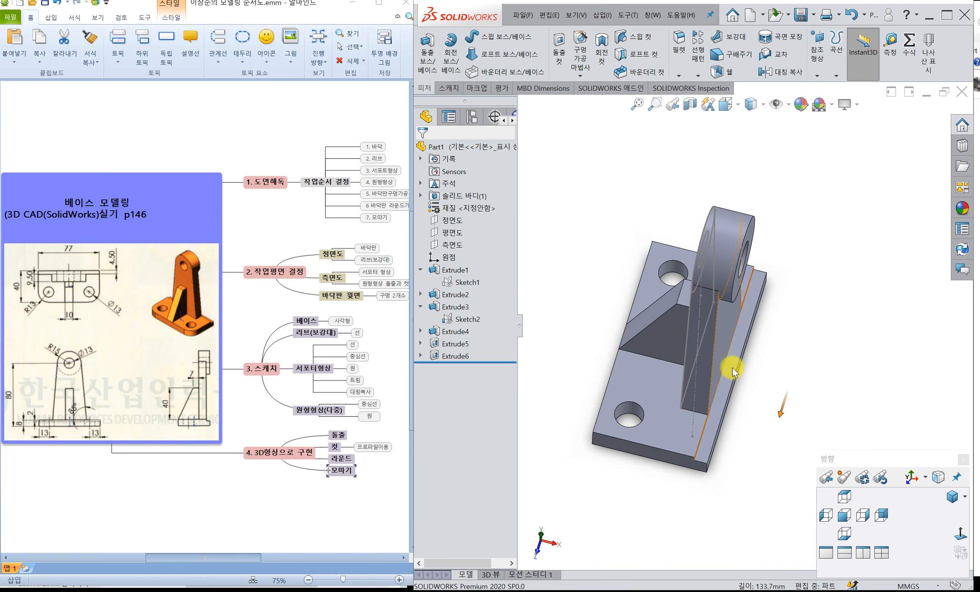
click(700, 332)
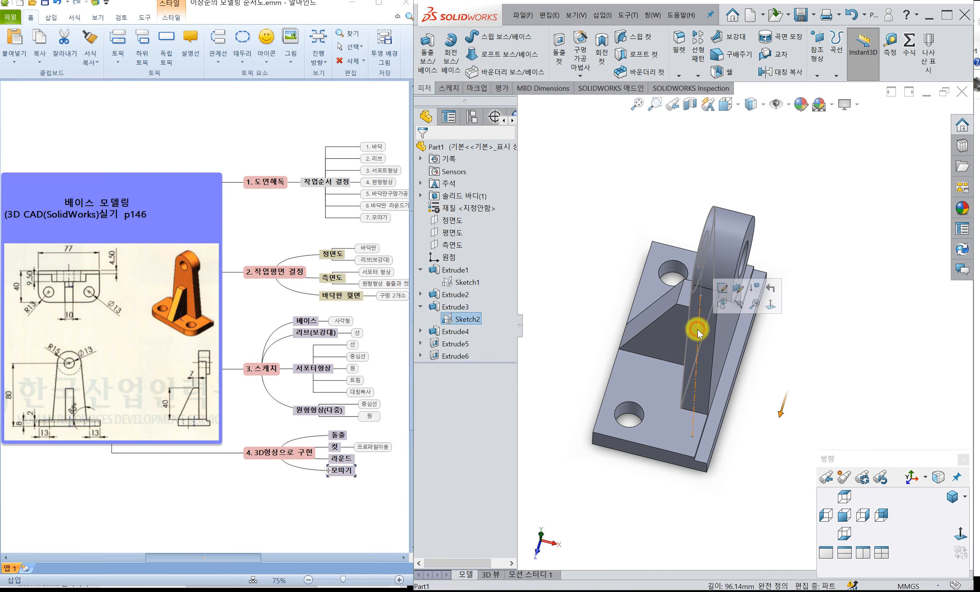
click(738, 306)
Step: Fillet the two vertical corner edges of the base nearest the two holes with a 13 mm radius
click(951, 498)
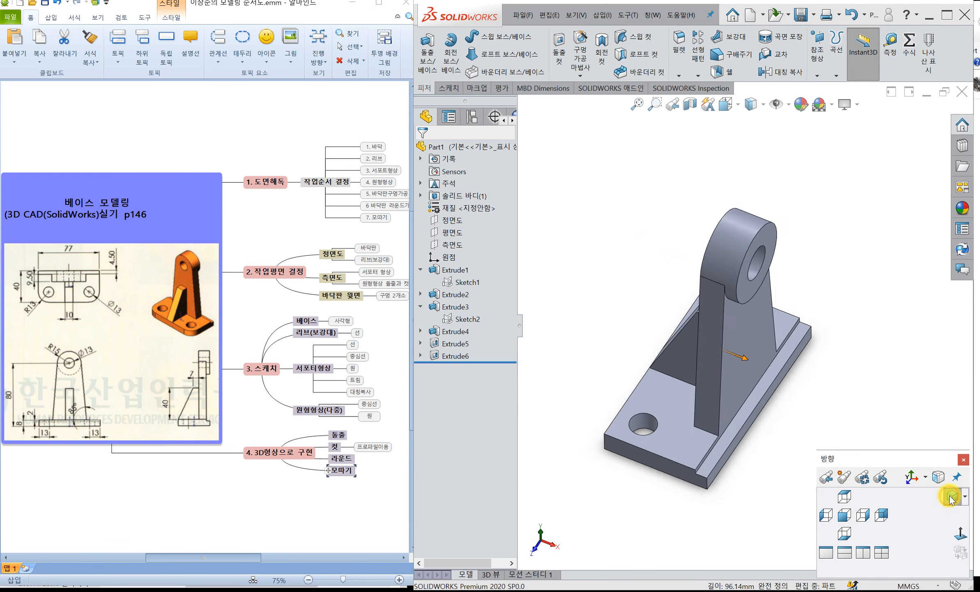
scroll(760, 496, down, 4)
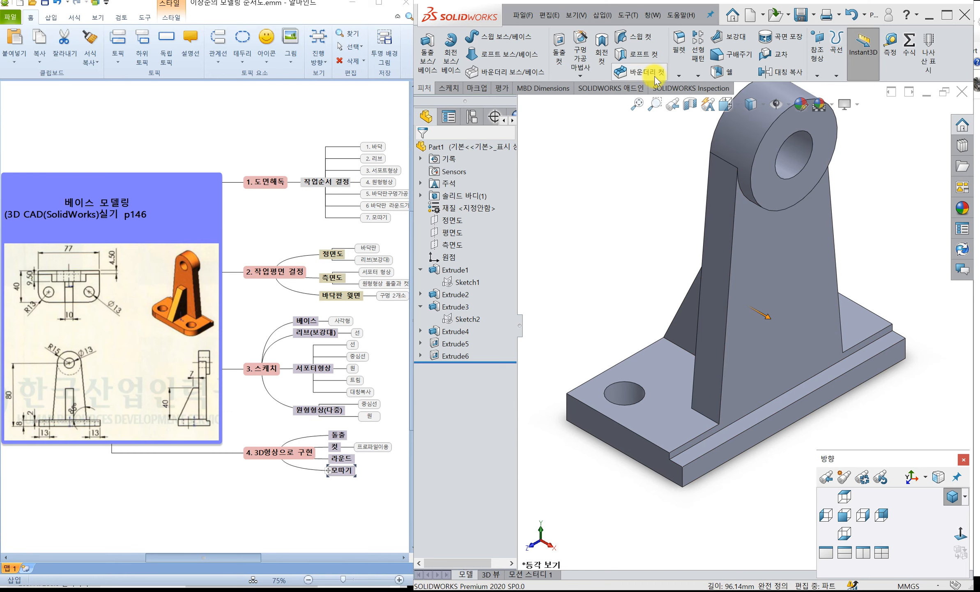
click(680, 41)
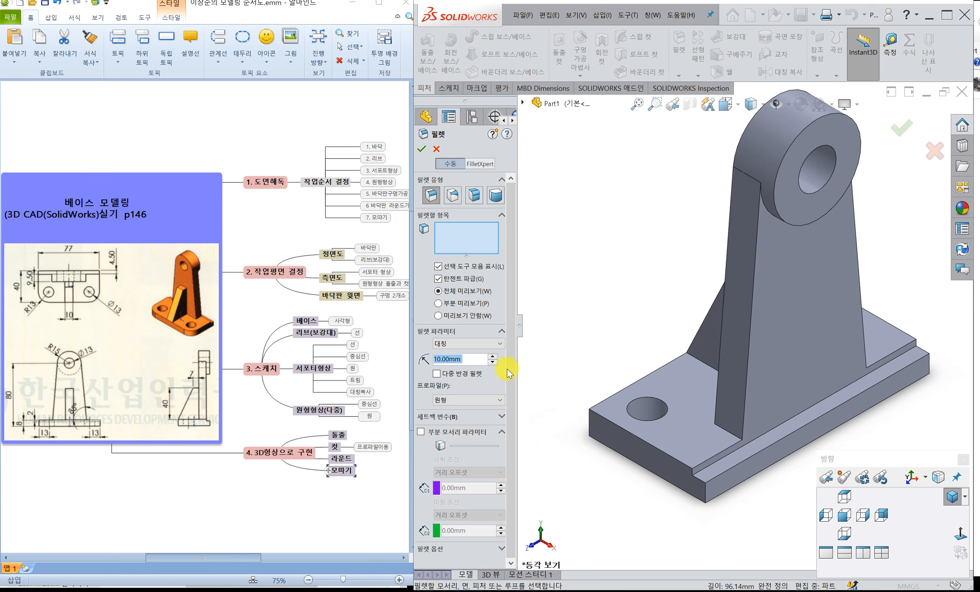
click(589, 425)
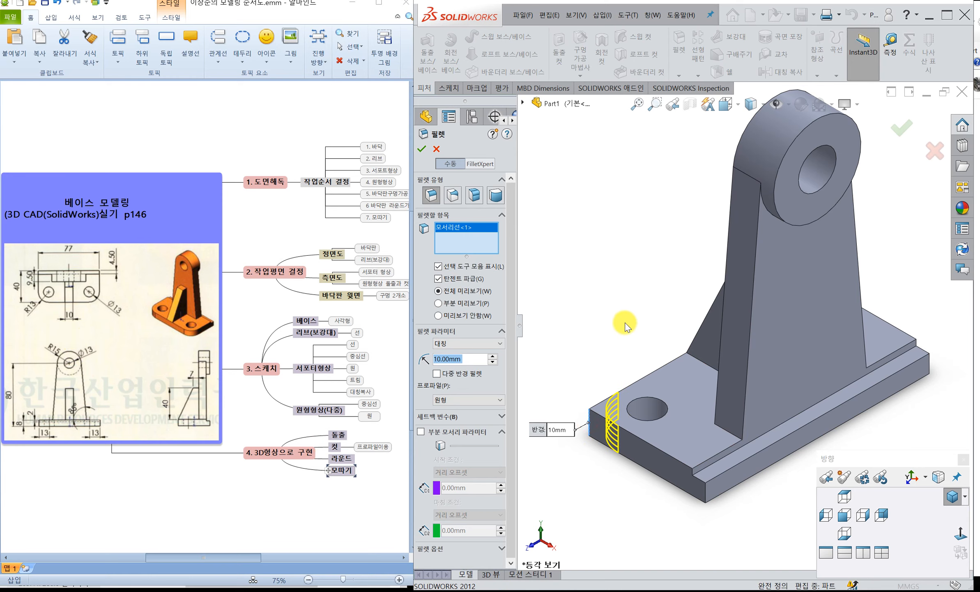
middle_drag(670, 256, 591, 158)
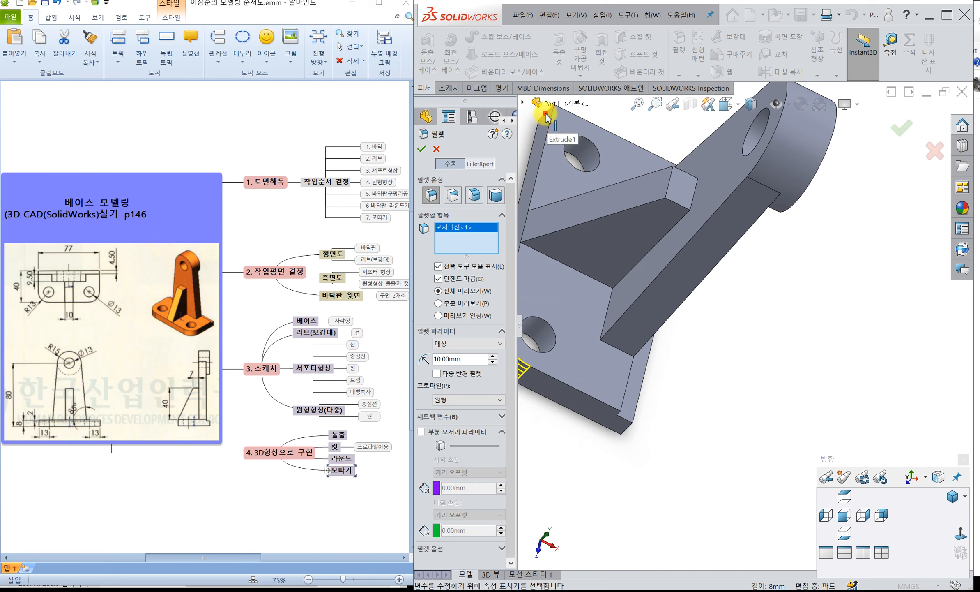
click(547, 119)
middle_drag(687, 307, 573, 353)
mouse_move(619, 309)
middle_down()
mouse_move(596, 363)
mouse_move(619, 344)
mouse_move(614, 329)
middle_up()
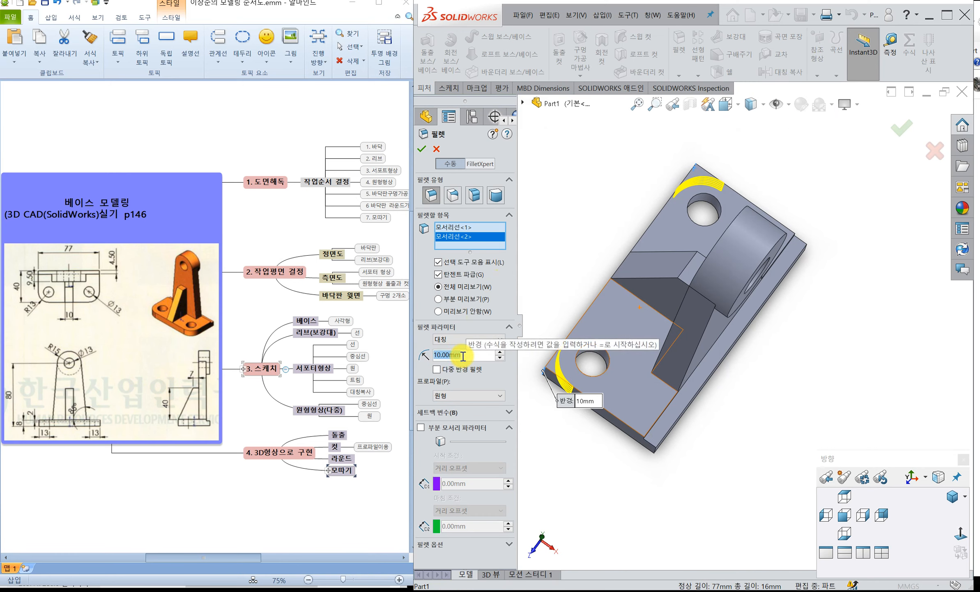
text(123)
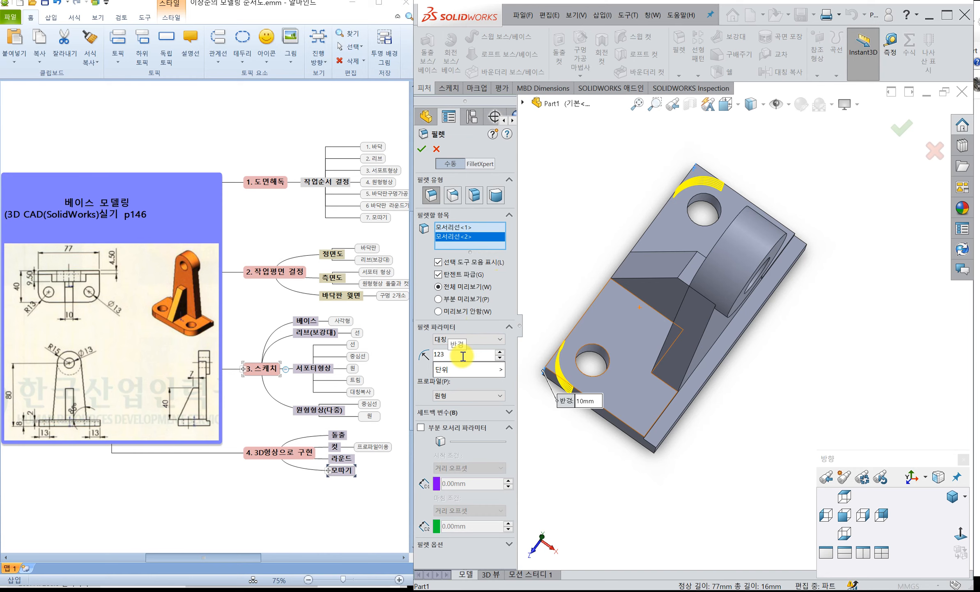
key(BackSpace)
key(BackSpace)
text(3)
key(Return)
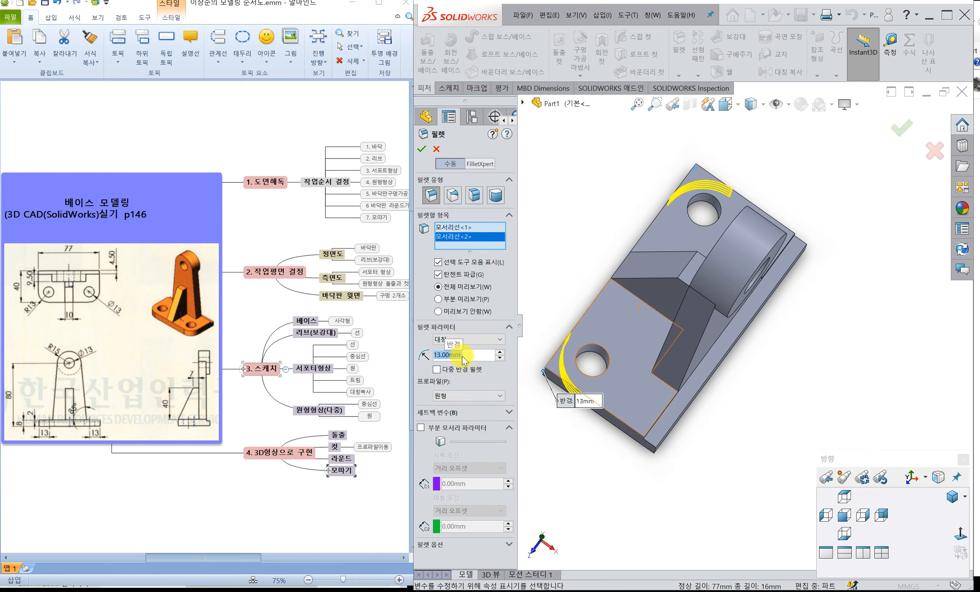
middle_drag(624, 312, 610, 278)
click(420, 152)
Step: Chamfer the front circular edge of the boss's bore by 1 mm at 45 degrees
middle_drag(689, 301, 649, 223)
click(677, 76)
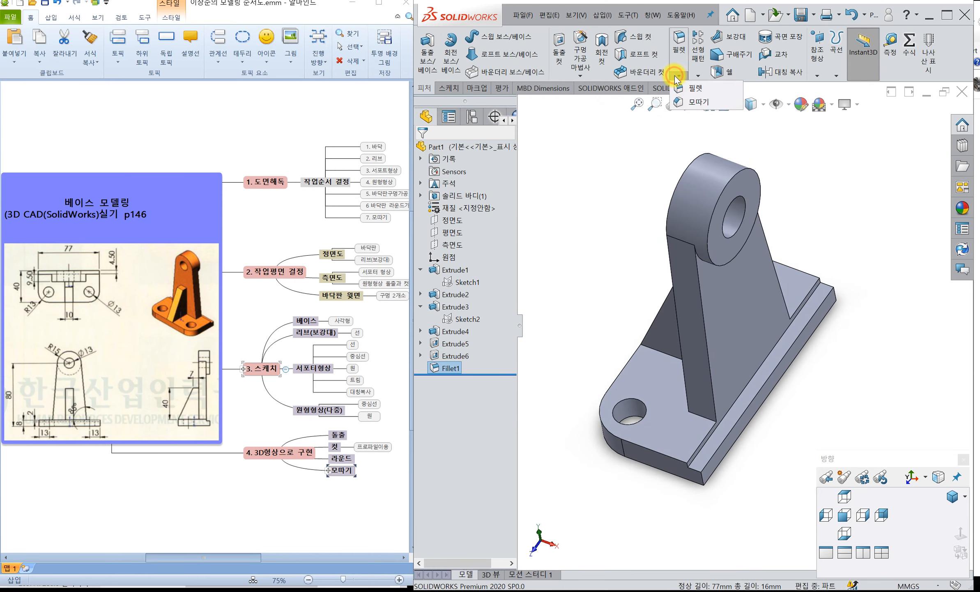
click(691, 103)
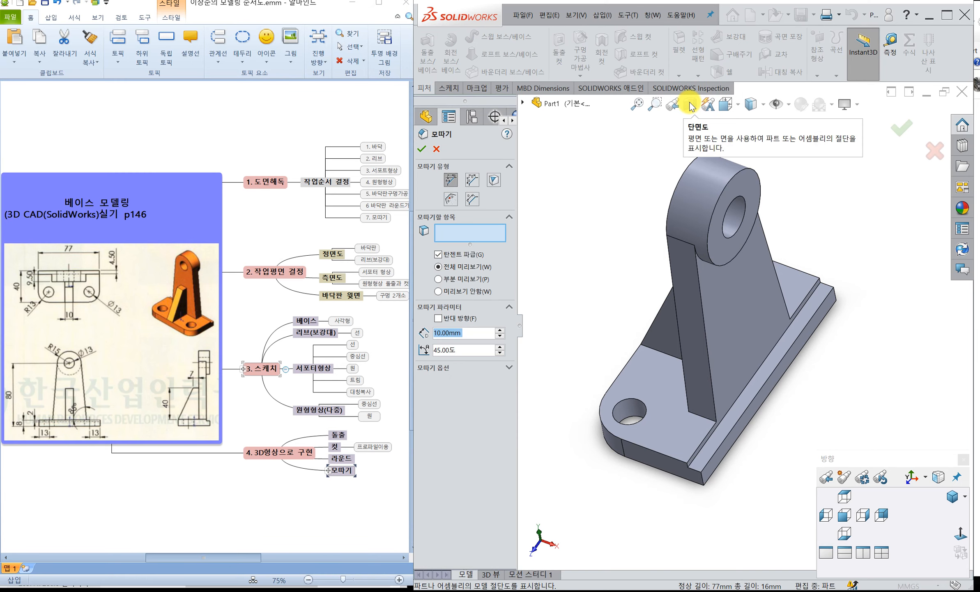
text(1)
key(Return)
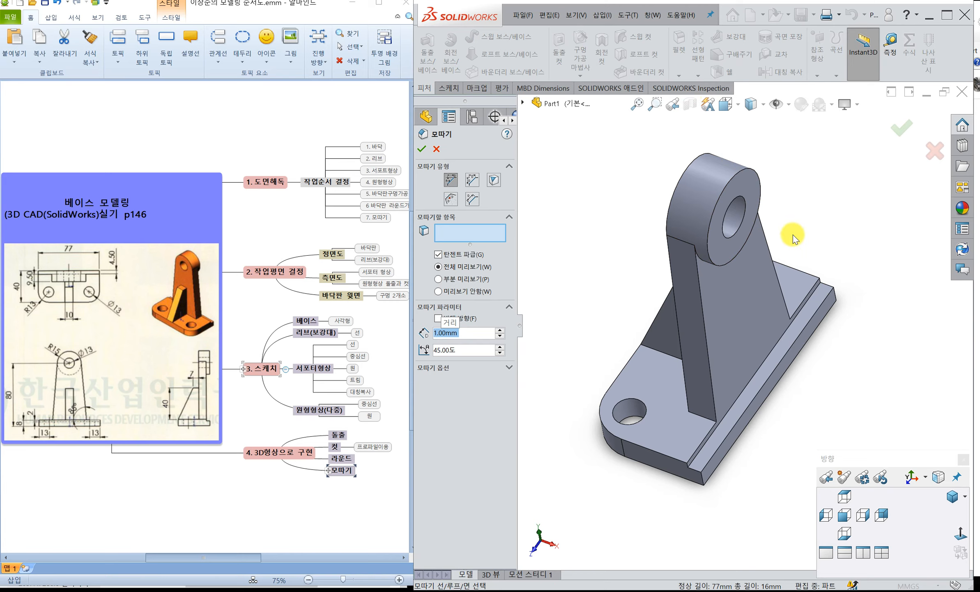
click(734, 236)
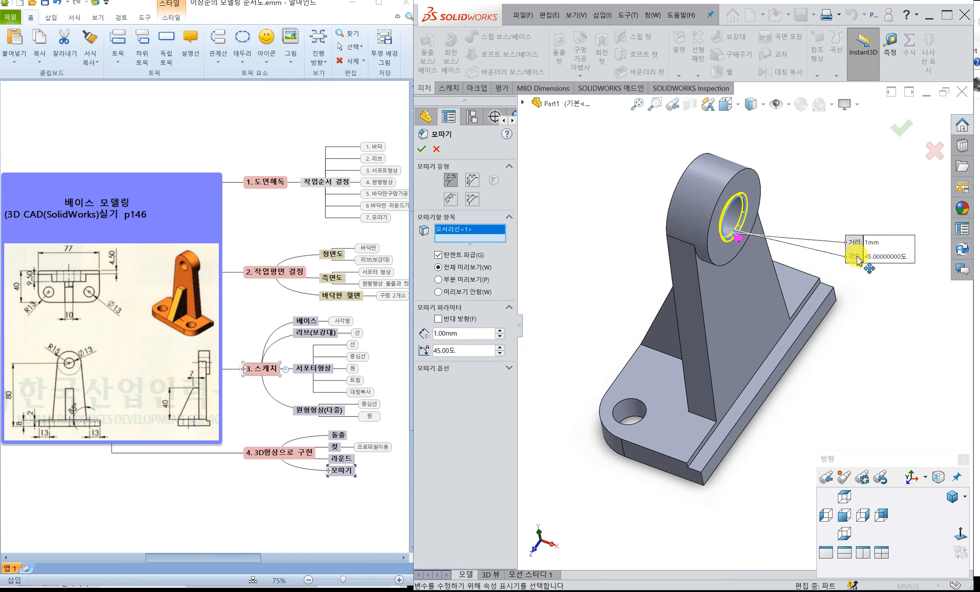
click(421, 148)
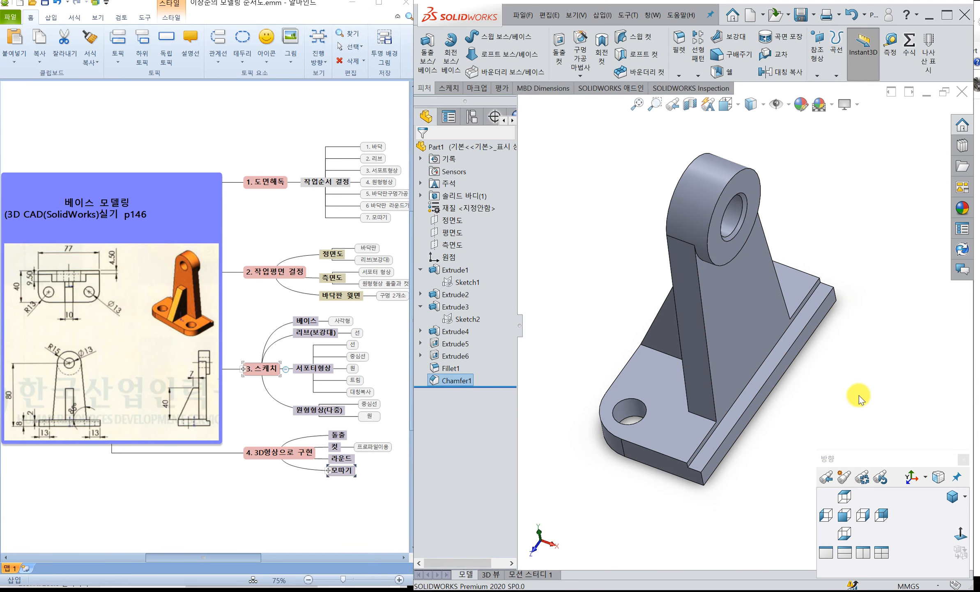
Step: Inspect the whole bracket in the isometric view against the reference drawing
click(952, 497)
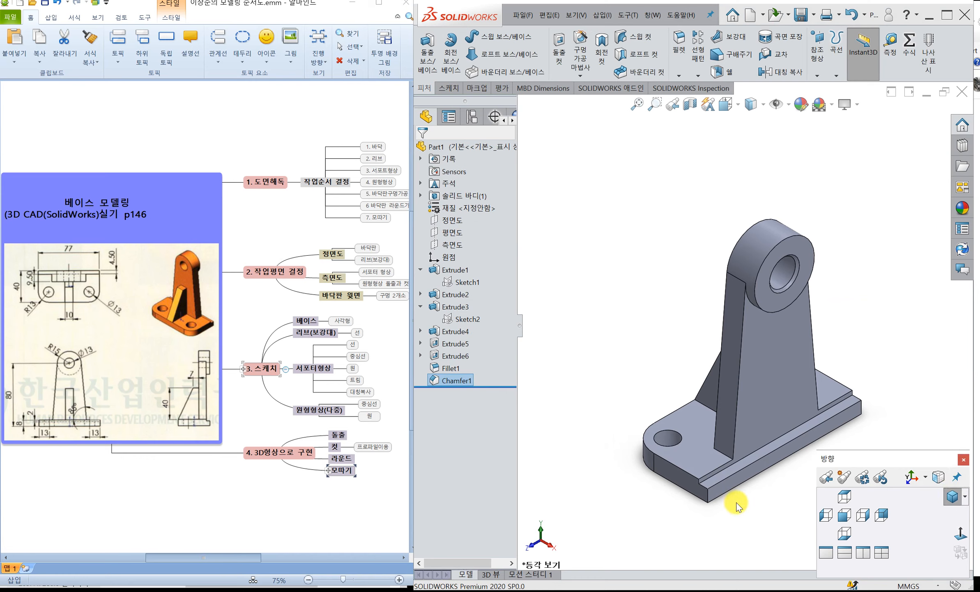
scroll(864, 363, up, 3)
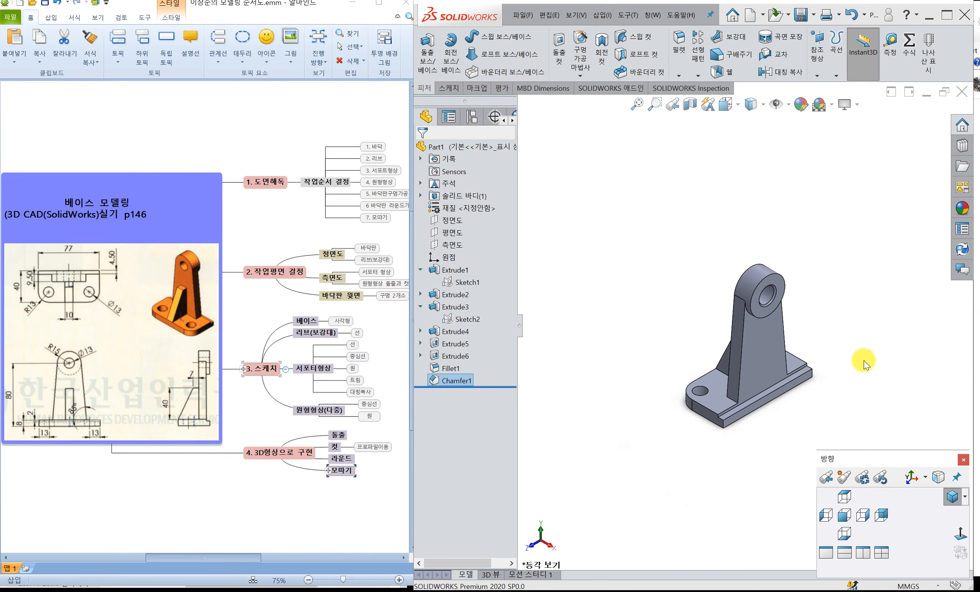
scroll(812, 419, down, 3)
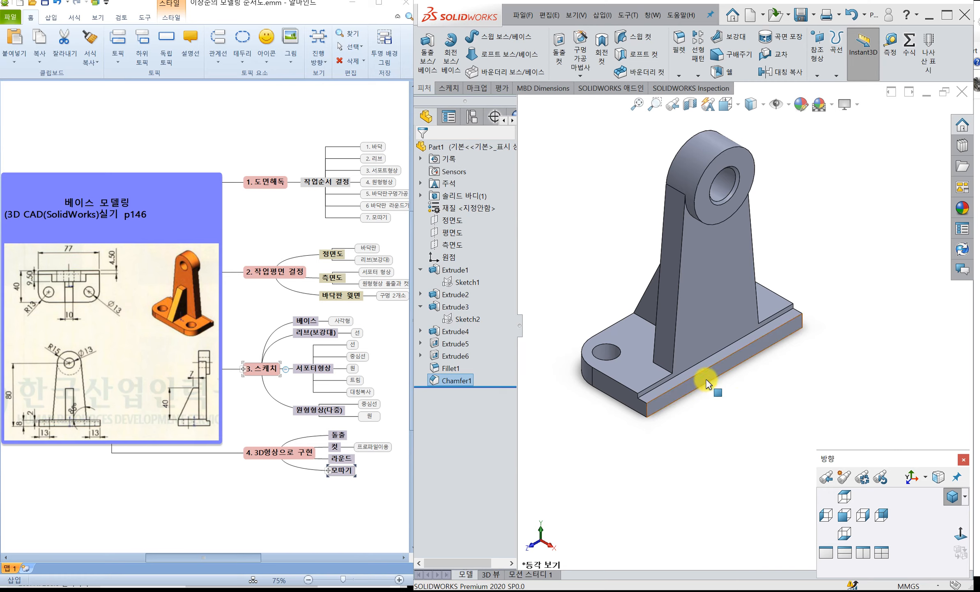
click(103, 245)
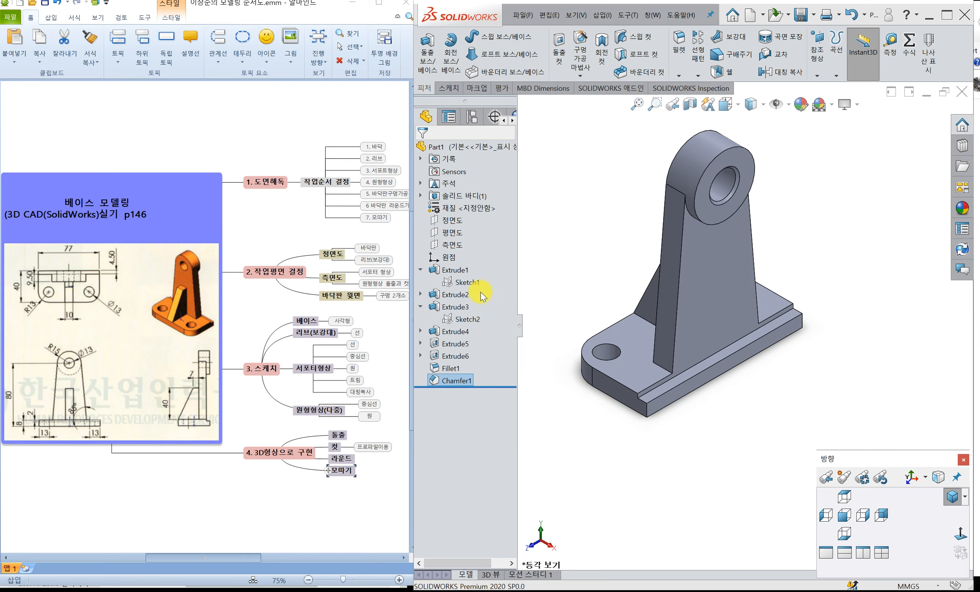
Step: Open the base extrusion (Extrude1) for editing, examine its selected sketch contour, and close the definition
right_click(463, 272)
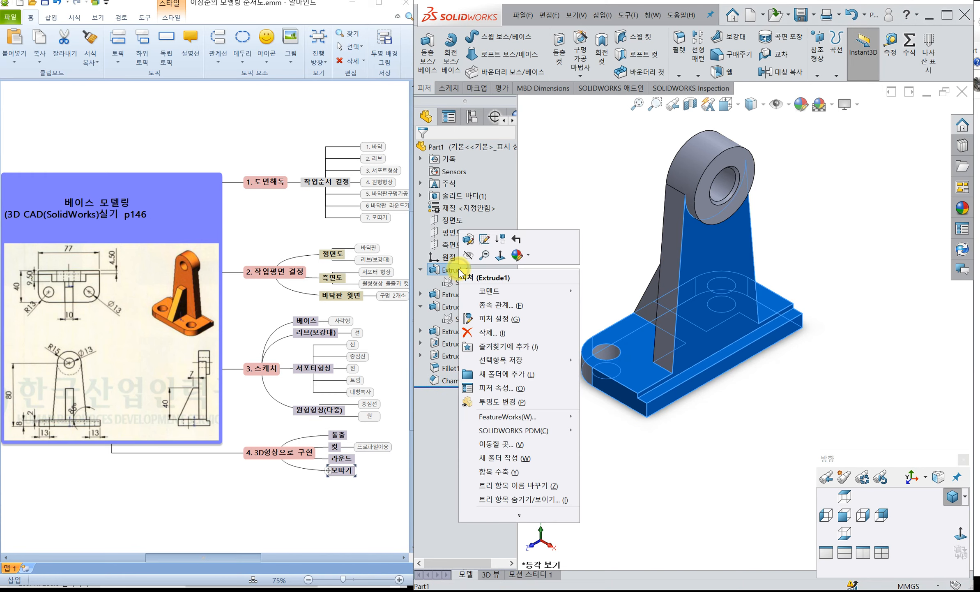
click(468, 239)
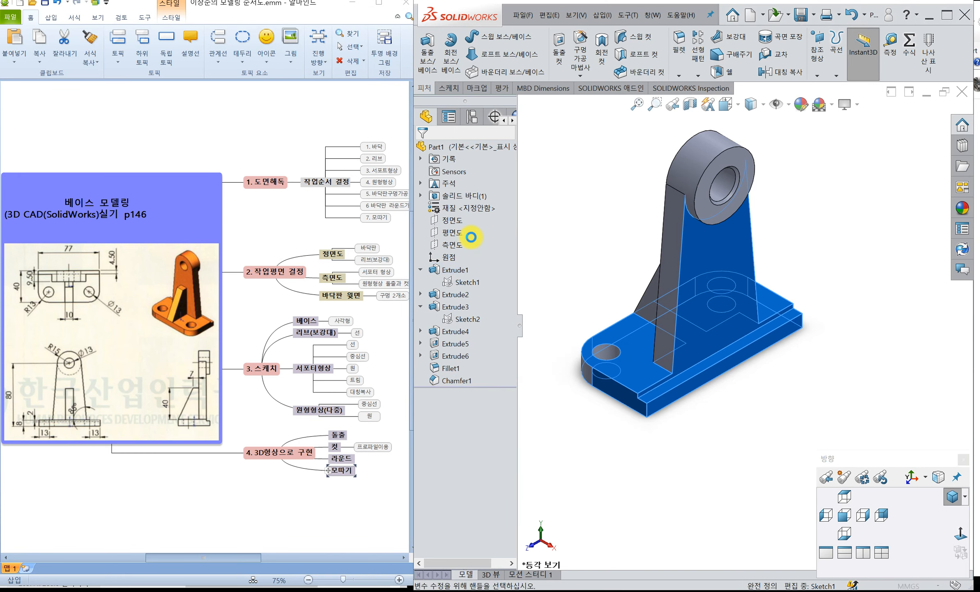
click(468, 307)
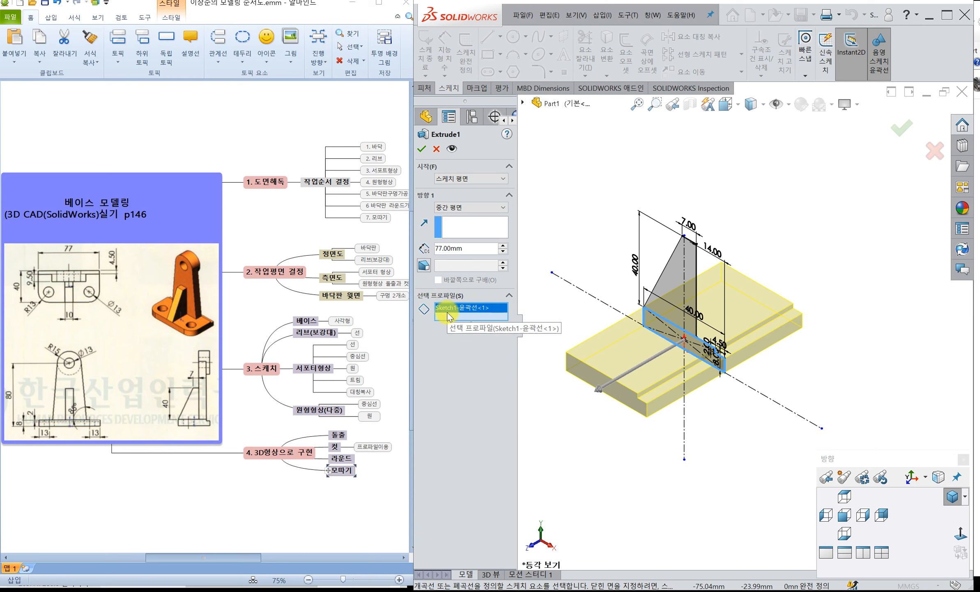
click(459, 313)
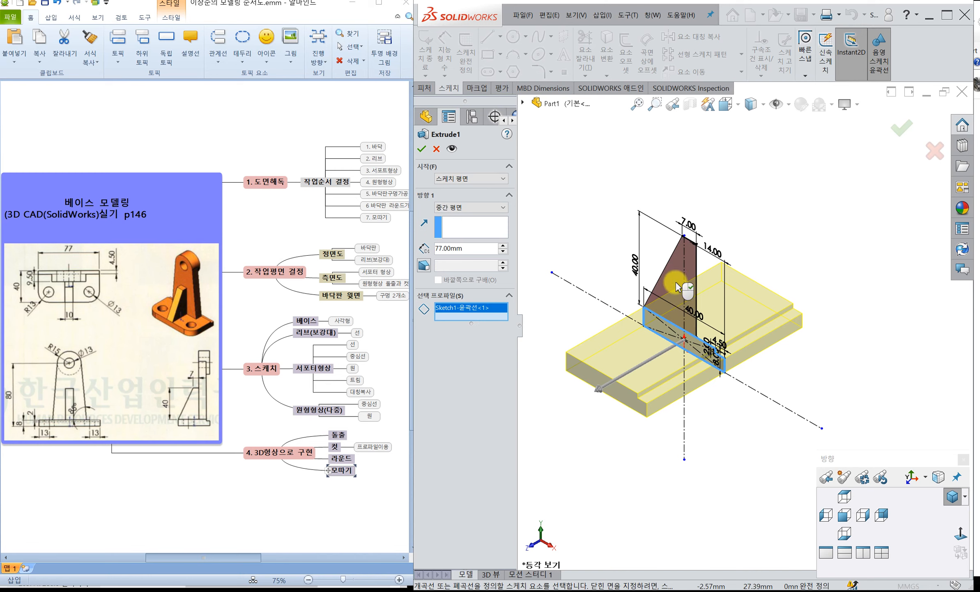
click(896, 132)
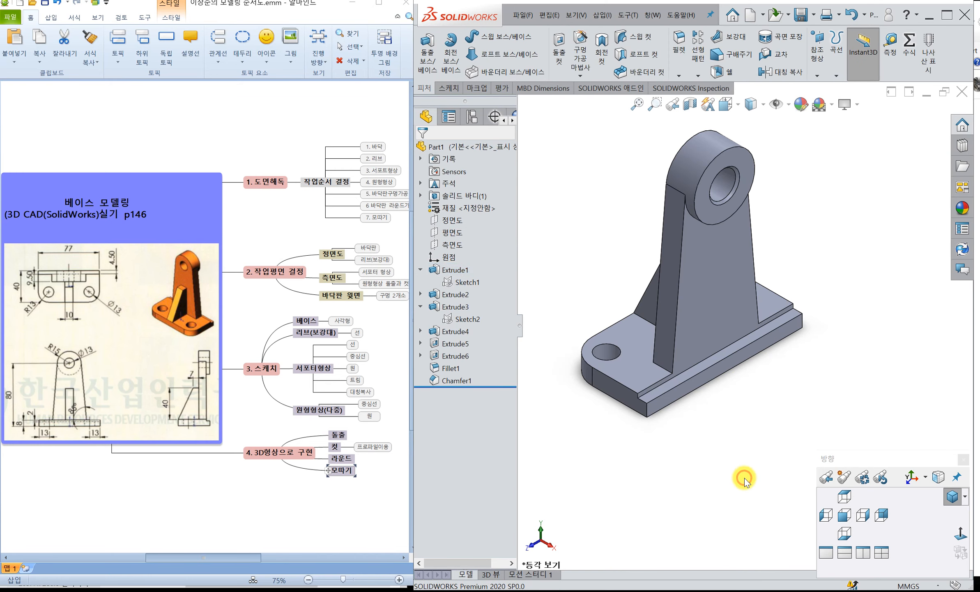